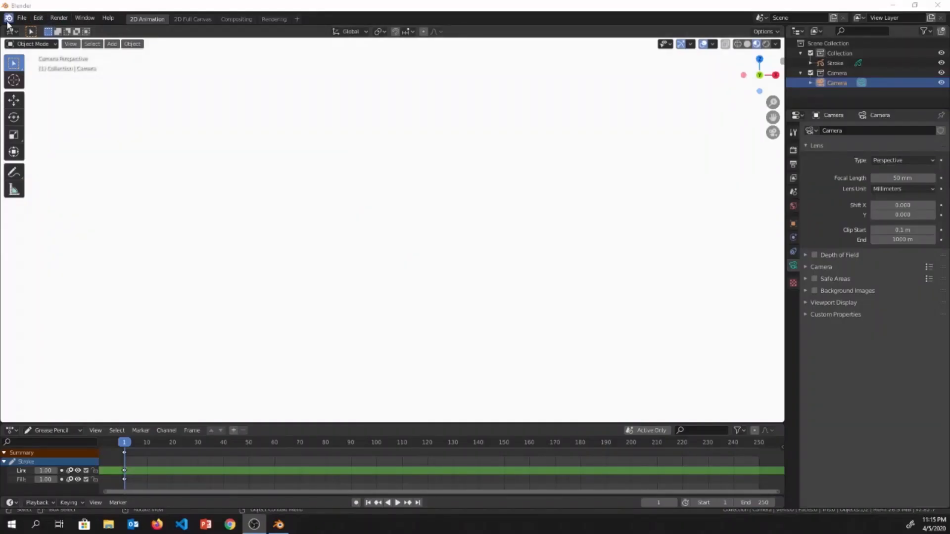
Bring up the splash screen and create a new 2D Animation file from it.
left_click(9, 17)
left_click(25, 26)
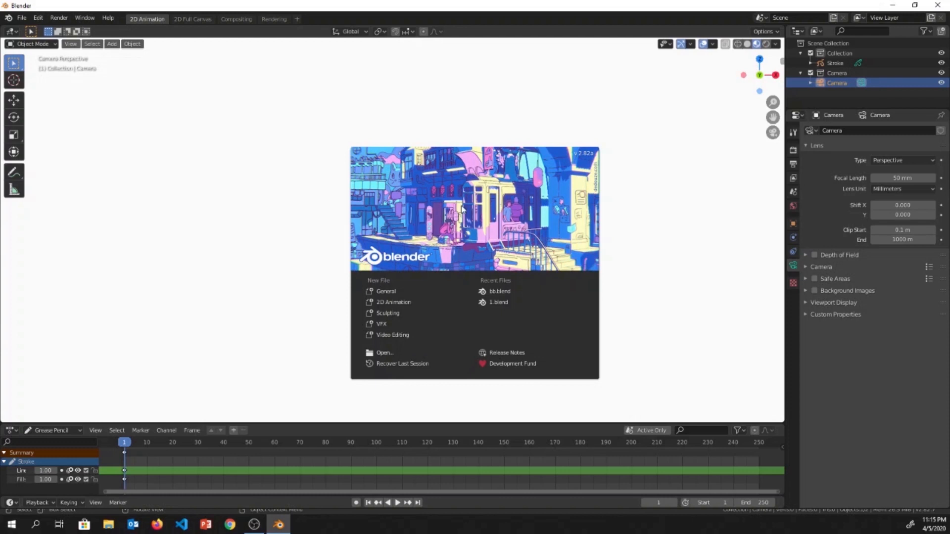
left_click(383, 305)
left_click(495, 279)
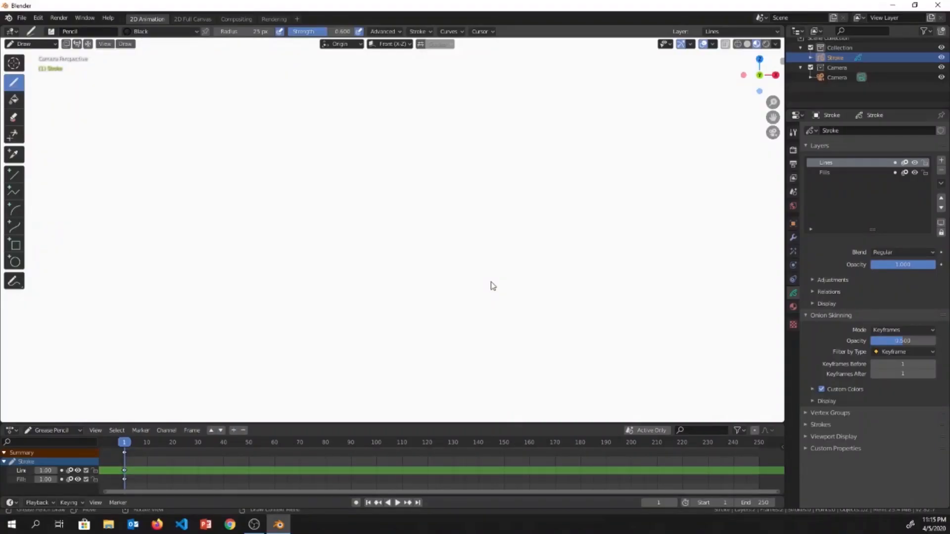
Select the Camera in the scene hierarchy, followed by the Stroke object, to review the scene's two default objects.
scroll(838, 73, "up", 1)
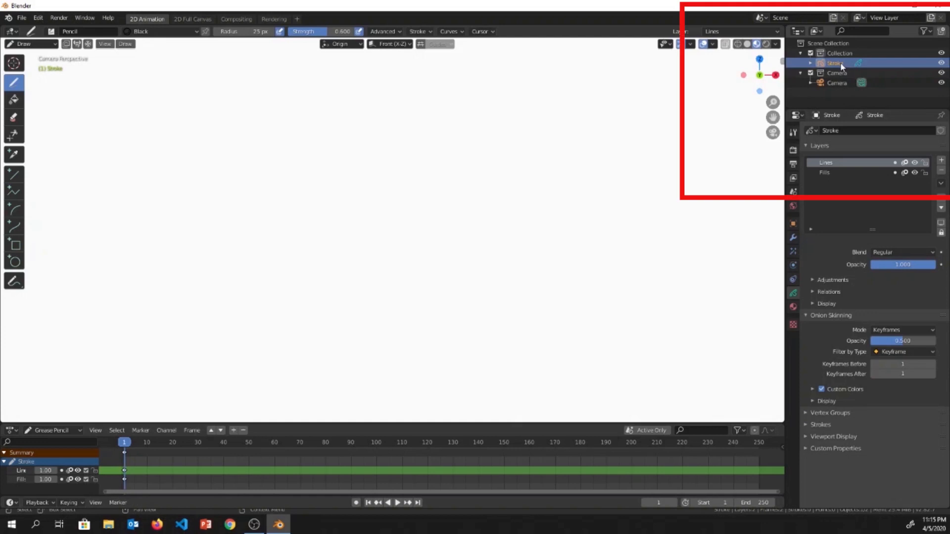
left_click(838, 82)
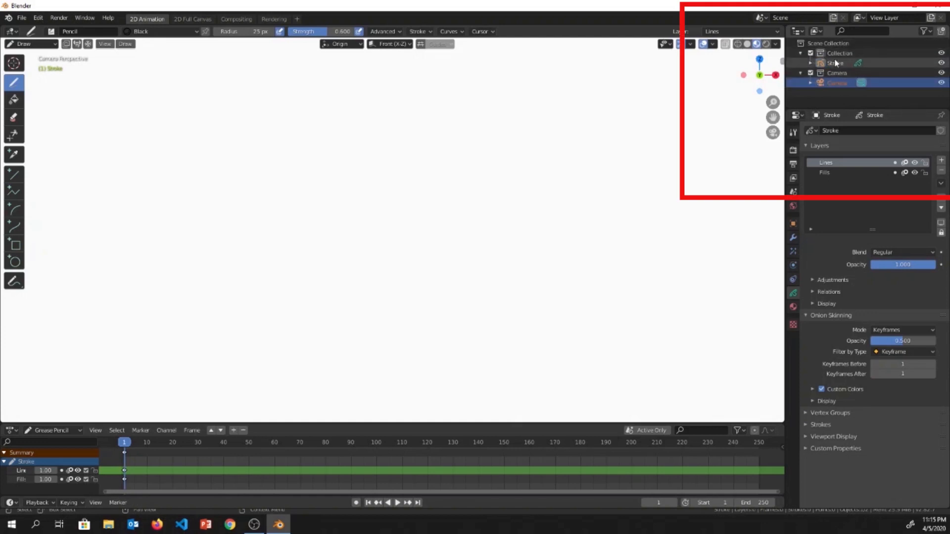
left_click(835, 63)
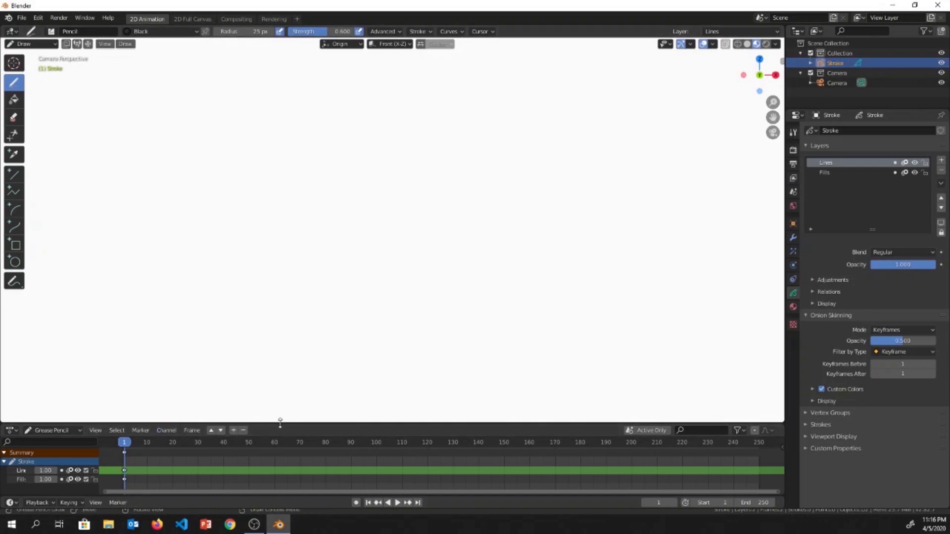
Enlarge the animation timeline area slightly and switch its mode from Grease Pencil to Dope Sheet.
left_click_drag(278, 422, 278, 405)
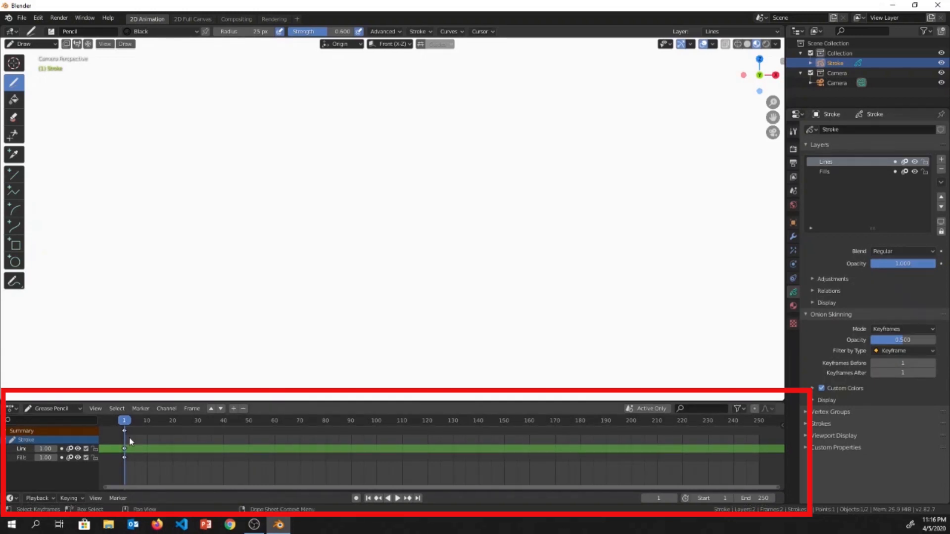
left_click(76, 413)
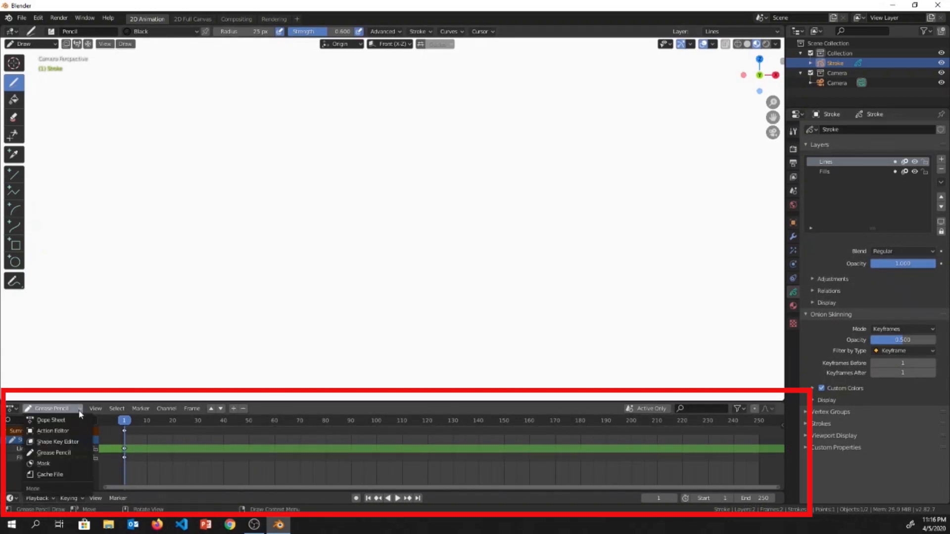
left_click(44, 424)
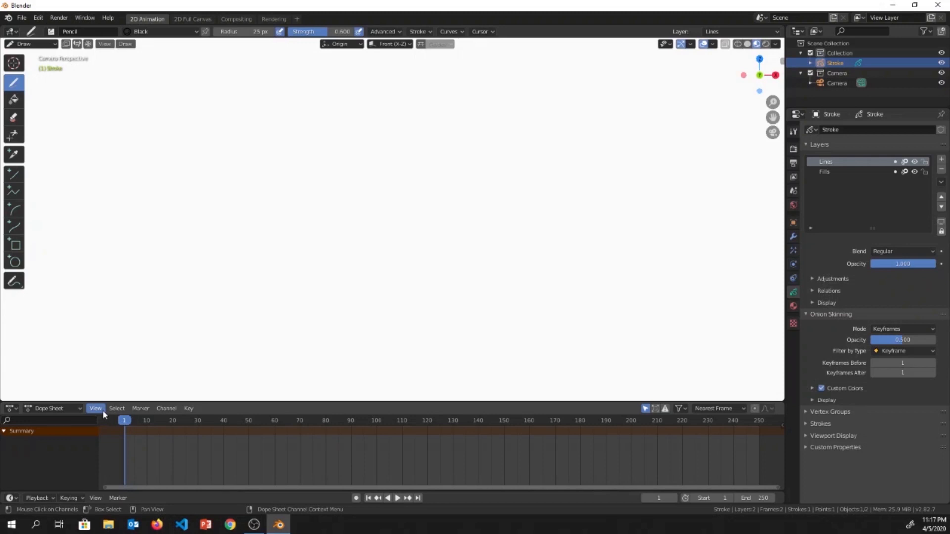
left_click(75, 410)
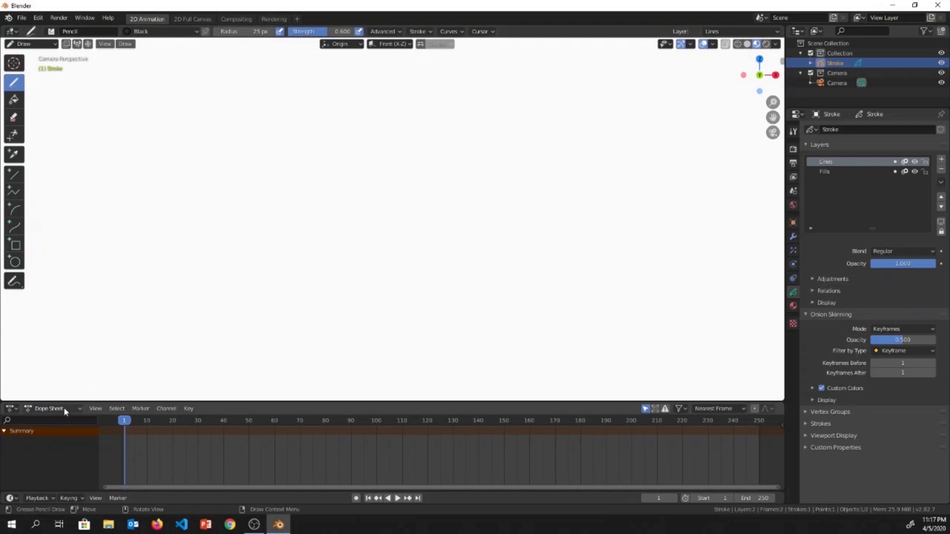
Switch the Stroke object from Draw mode to Object Mode.
left_click(20, 48)
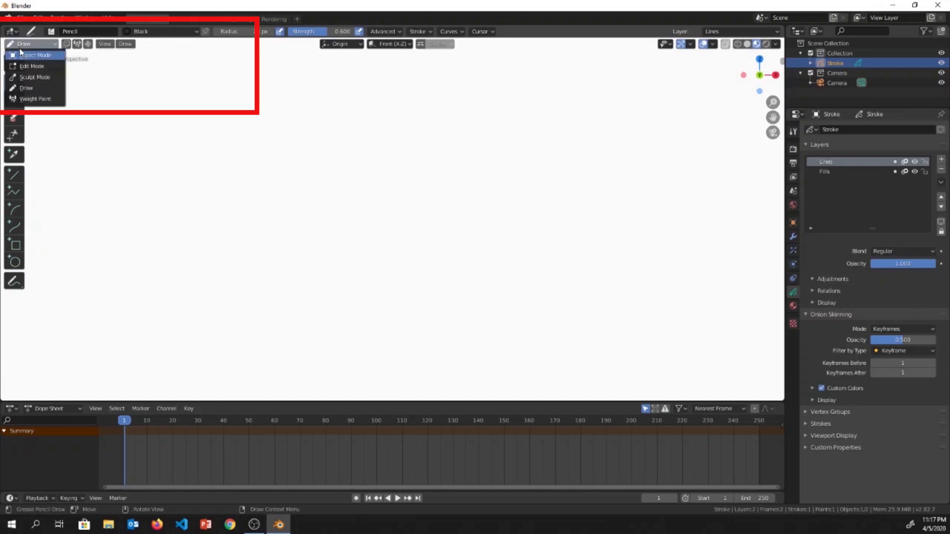
left_click(21, 53)
left_click(21, 48)
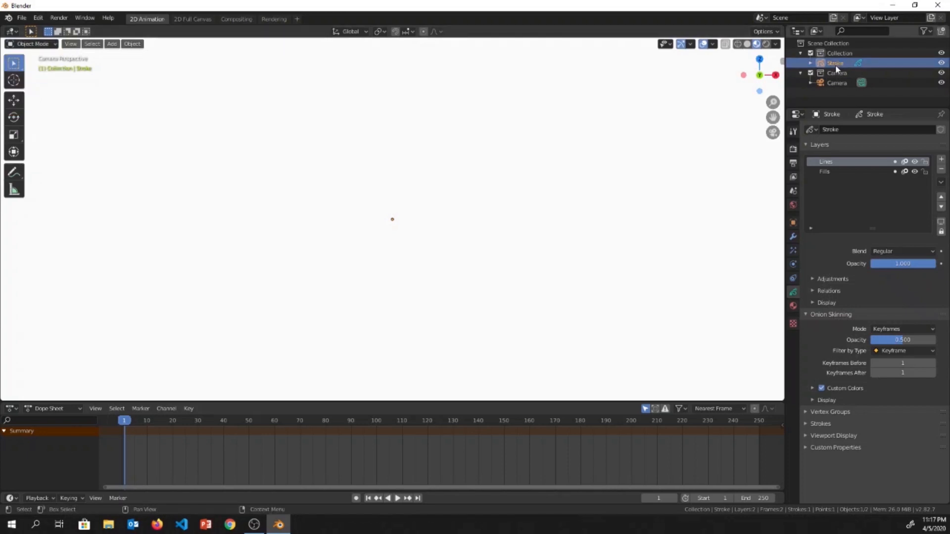
left_click(33, 43)
left_click(31, 58)
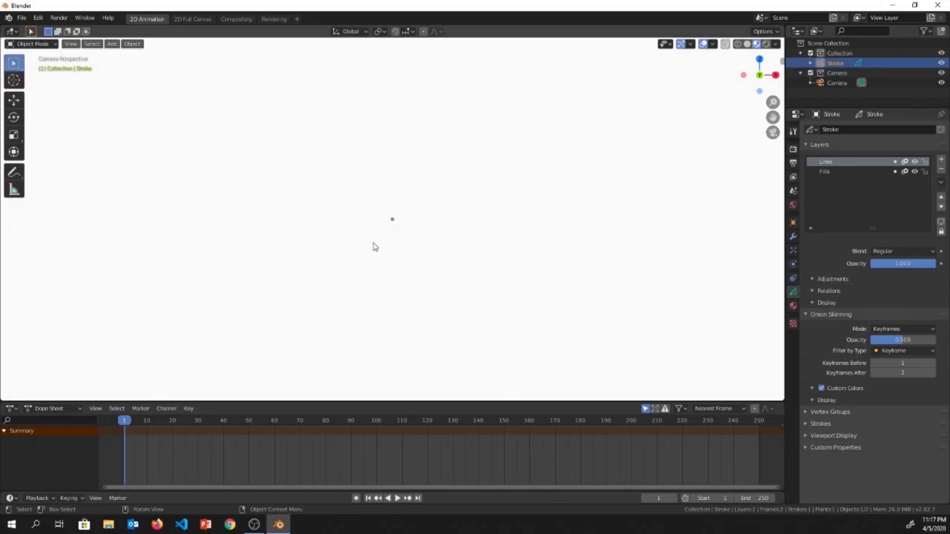
Compare the interaction modes offered for the Stroke object with those offered for the Camera, ending with Stroke selected.
left_click(43, 46)
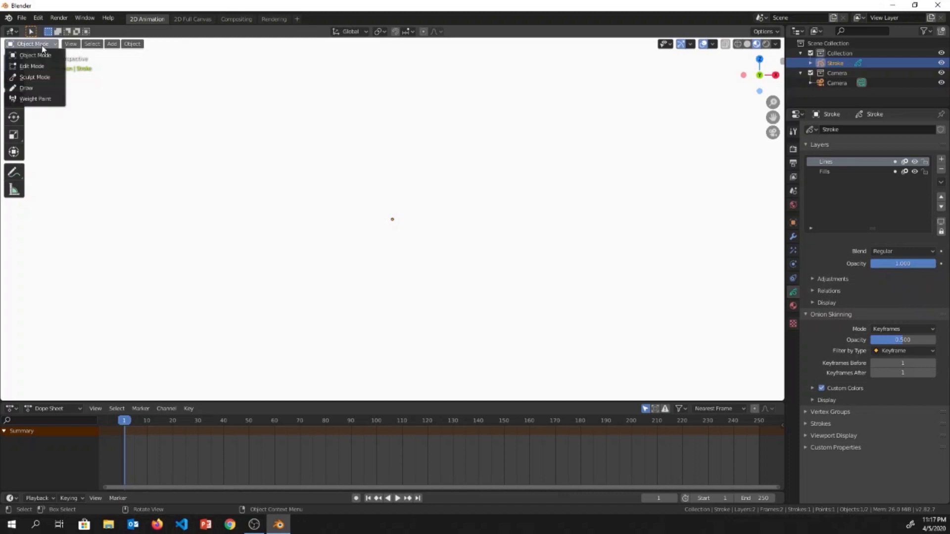
left_click(834, 84)
left_click(41, 46)
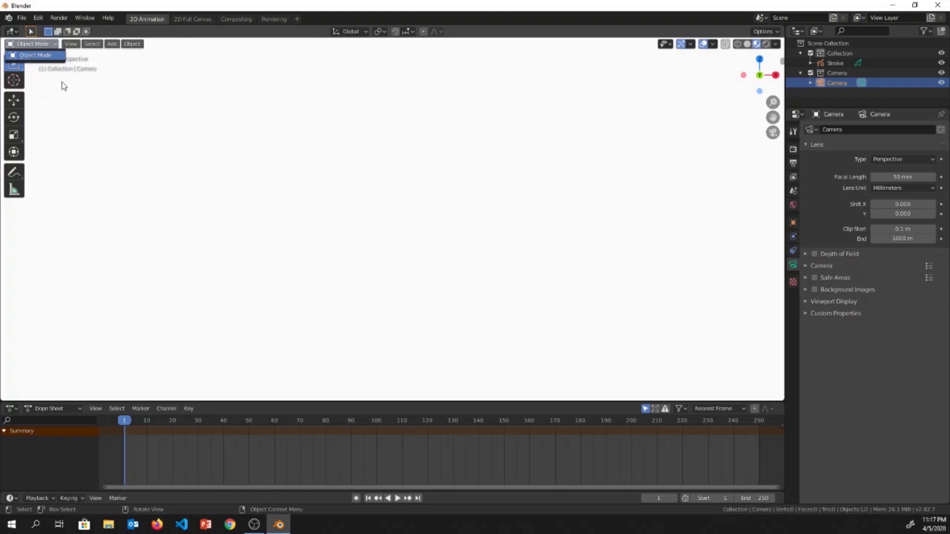
left_click(833, 64)
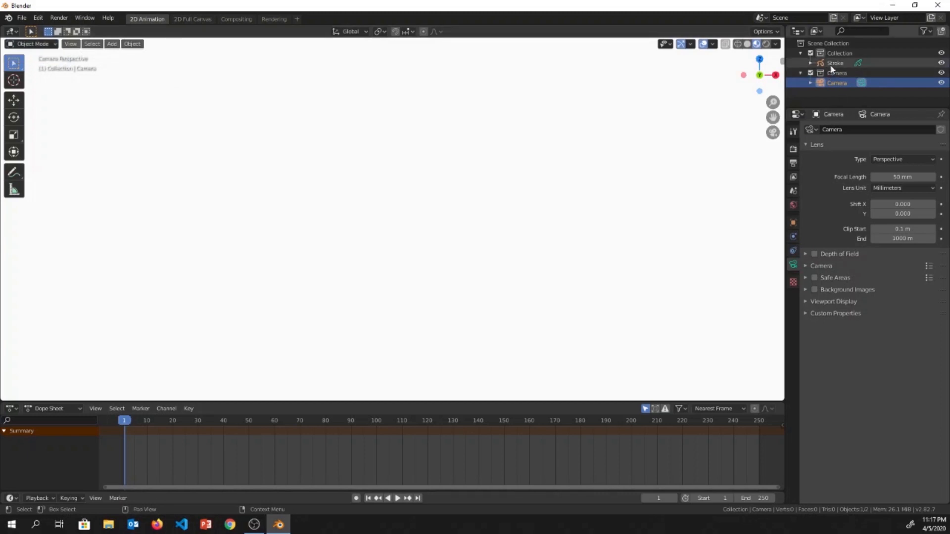
left_click(31, 44)
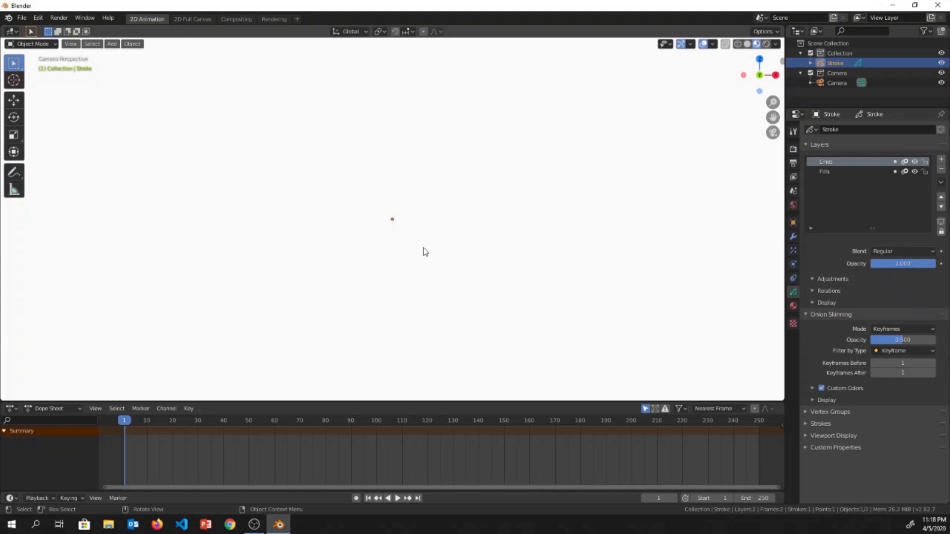
Examine the camera object from several angles in the 3D scene, select it, and return to the camera view.
middle_click_drag(426, 254, 248, 275)
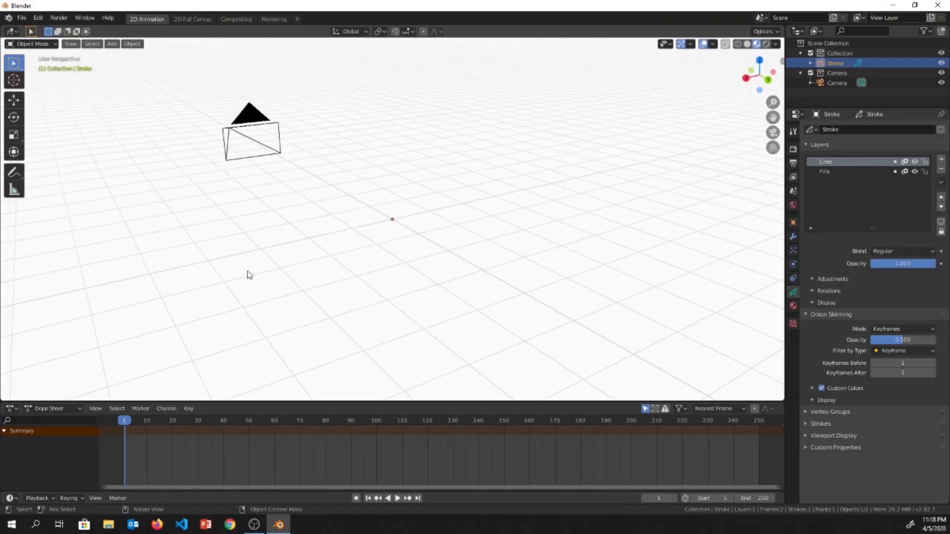
left_click(248, 118)
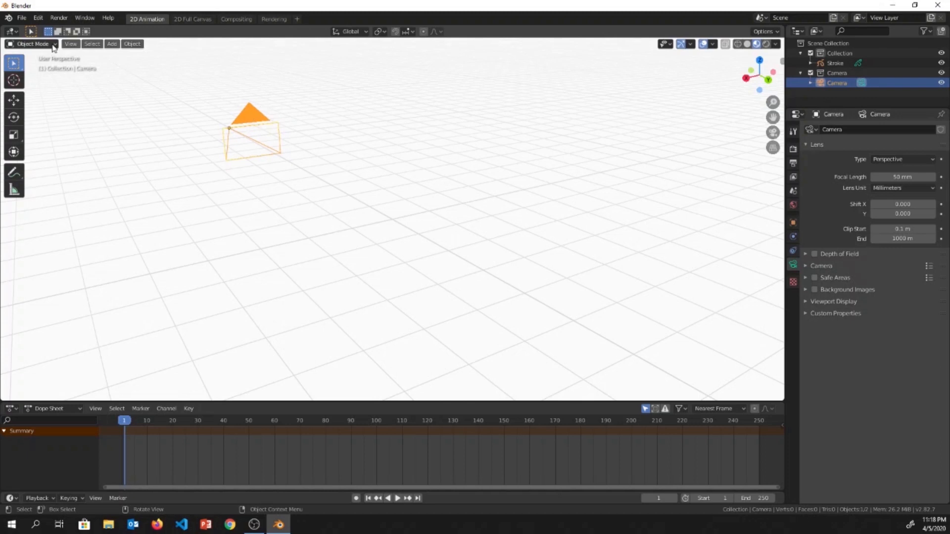
middle_click_drag(320, 234, 402, 223)
left_click(402, 225)
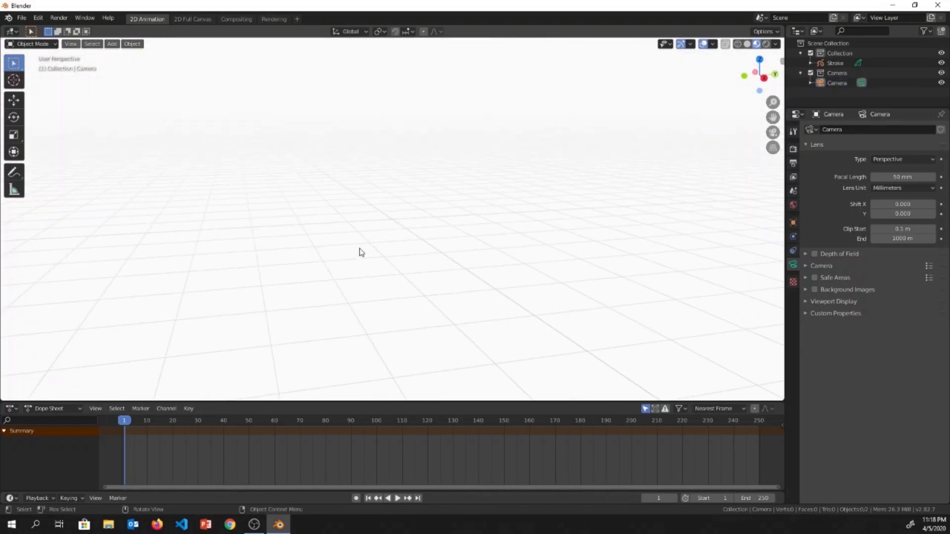
middle_click_drag(363, 248, 494, 266, "shift")
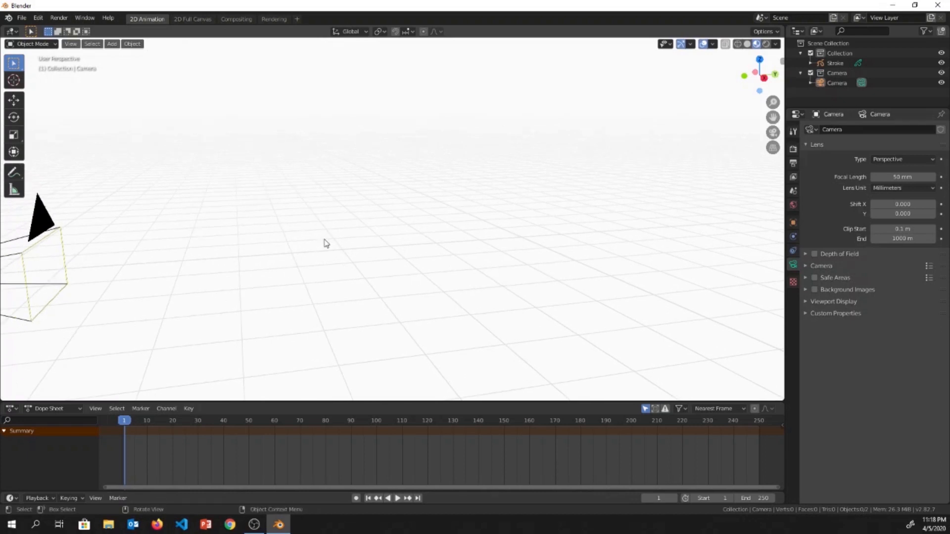
mouse_move(322, 247)
middle_mouse_down("ctrl")
mouse_move(341, 177)
mouse_move(272, 279)
mouse_move(320, 229)
mouse_move(318, 240)
middle_mouse_up("ctrl")
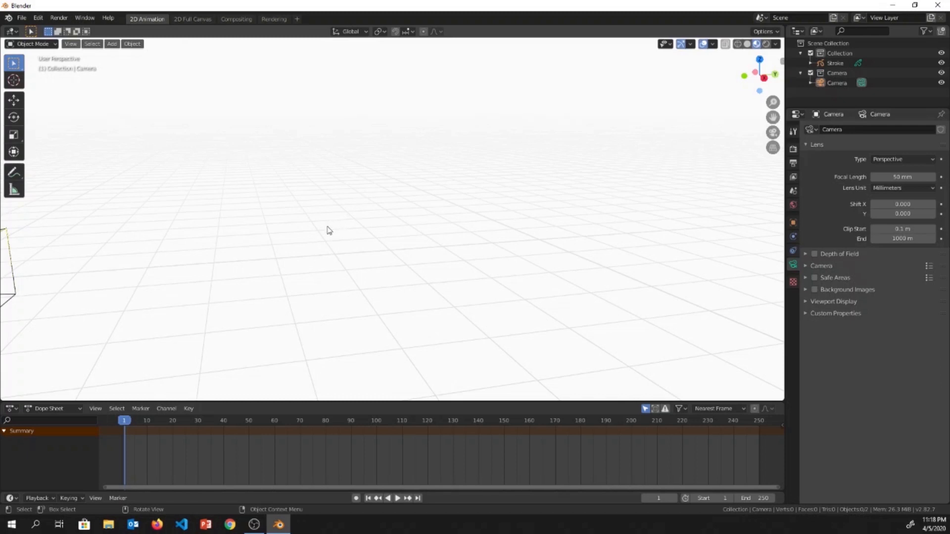
middle_click_drag(331, 227, 278, 244)
left_click(127, 155)
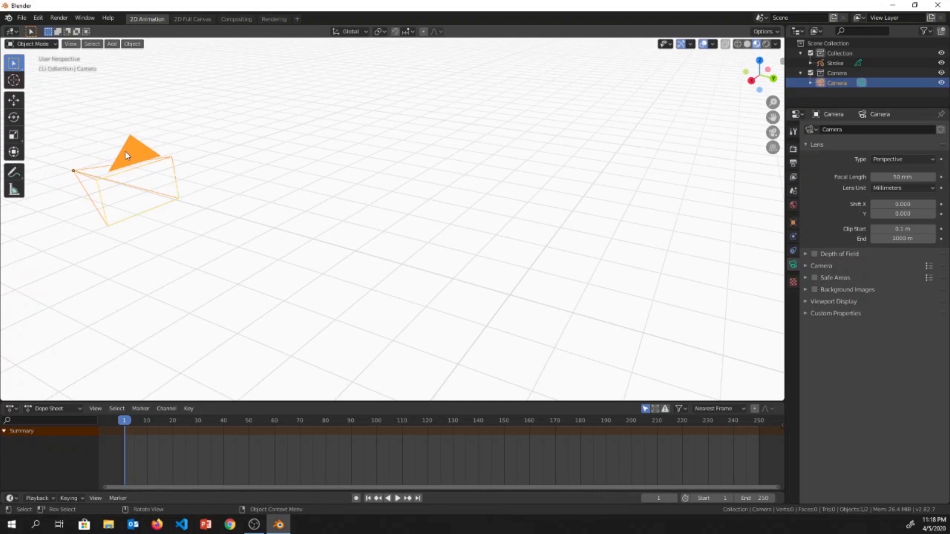
key("KP_0")
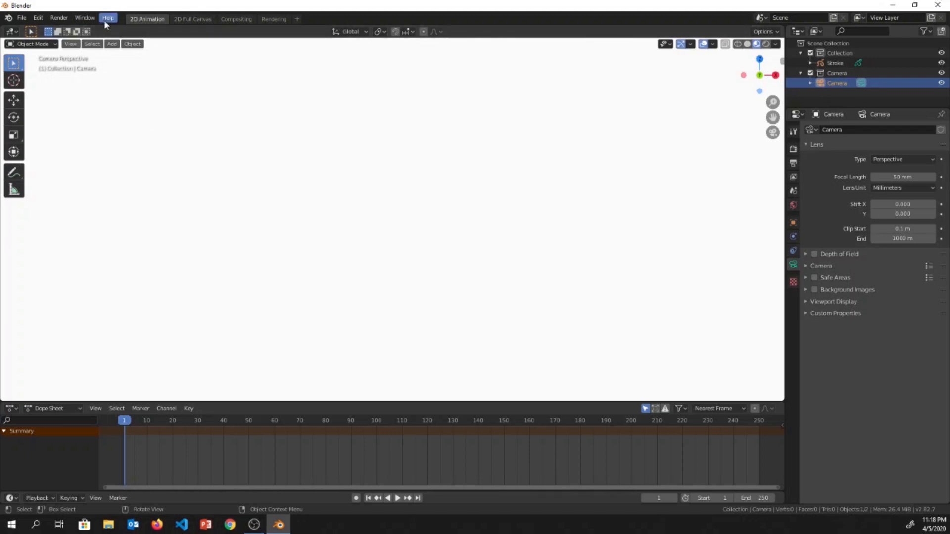
Rename the Stroke object as "ball" in lowercase.
left_click(835, 64)
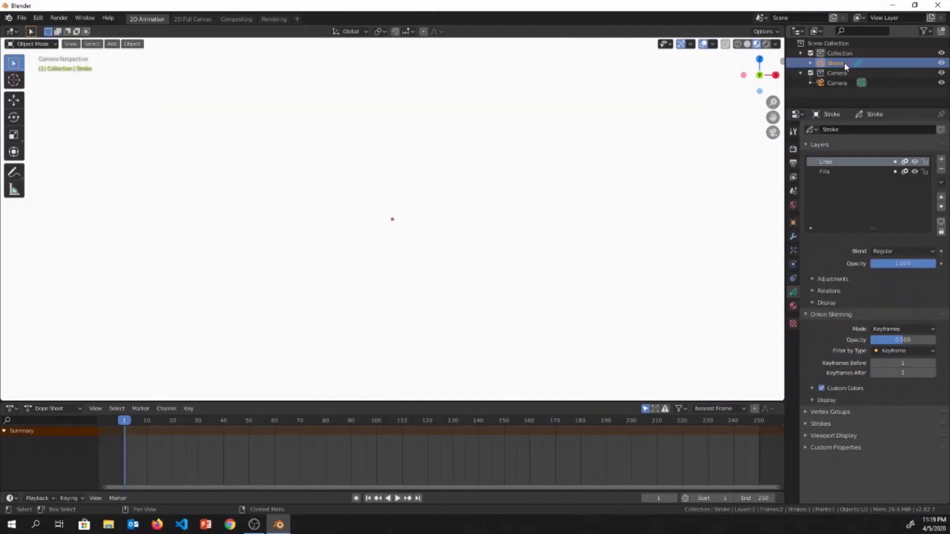
double_click(841, 63)
type("BALL")
key("Return")
double_click(835, 63)
type("ball")
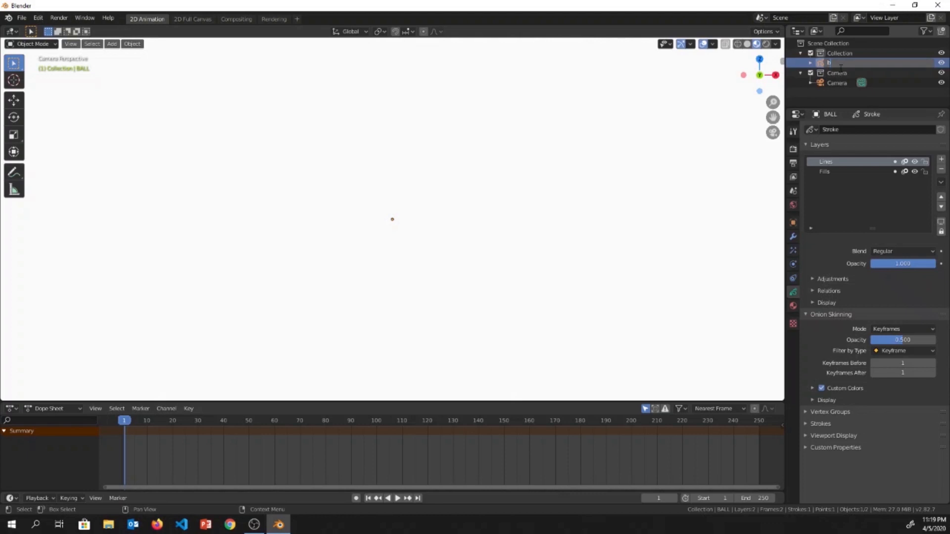
key("Return")
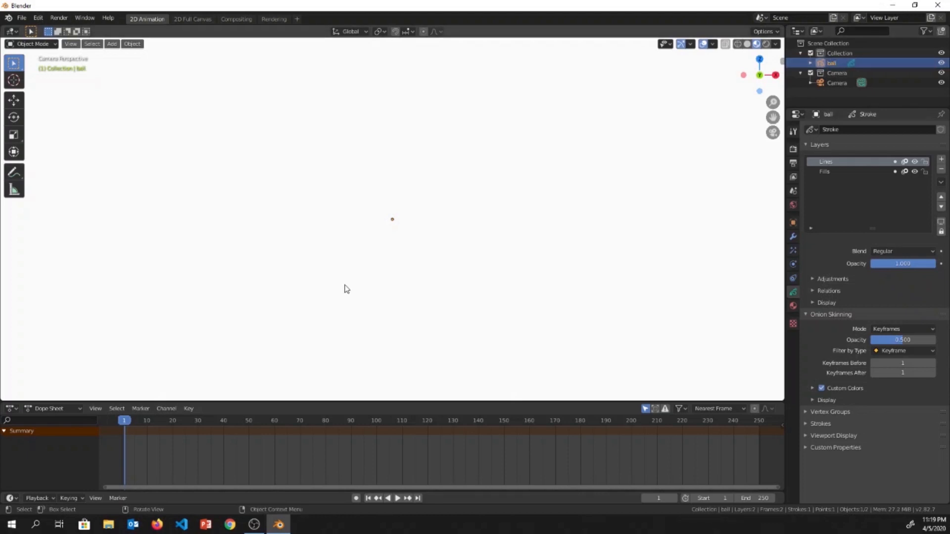
Rename the grease pencil layer Fills as "ground", leaving the Lines layer's name as it is.
double_click(831, 162)
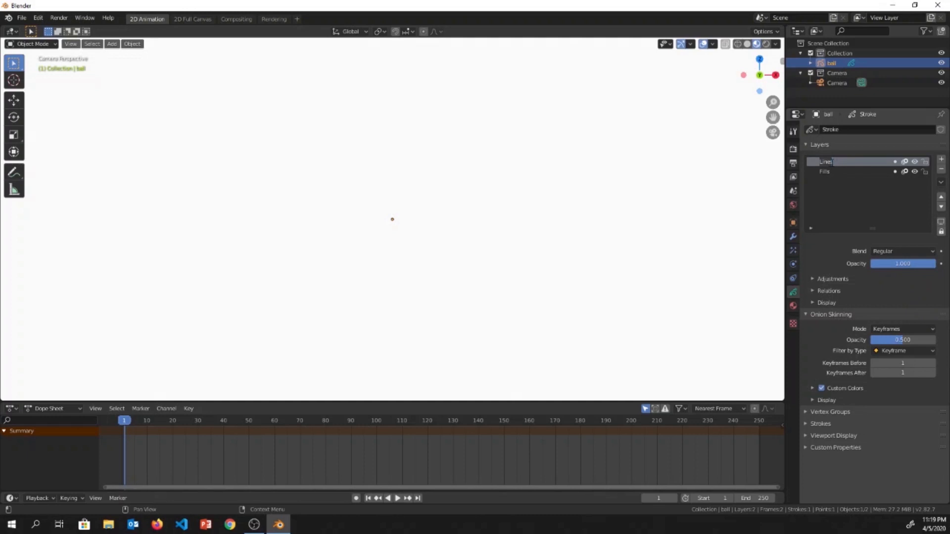
double_click(826, 173)
type("c")
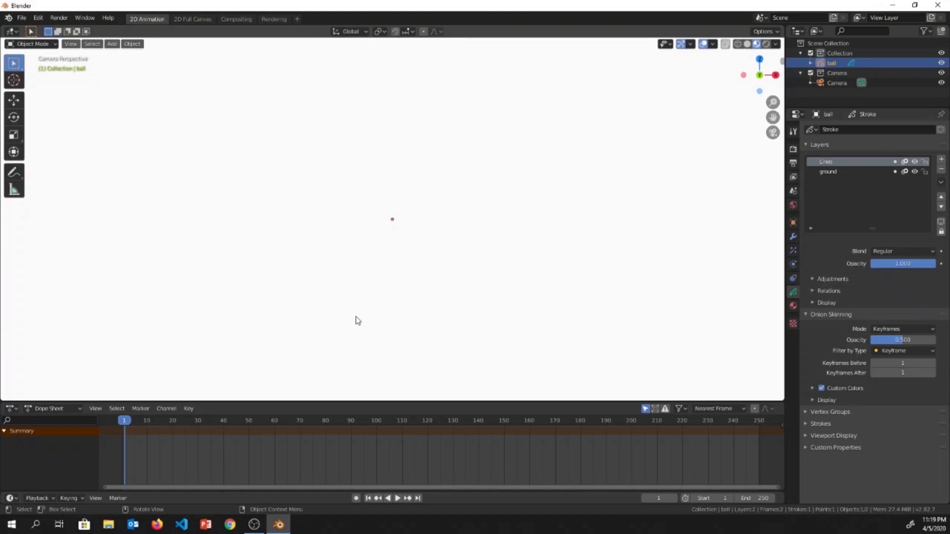
Switch the ball object to Draw mode and check the Pencil brush and Black material settings.
left_click(32, 43)
left_click(27, 88)
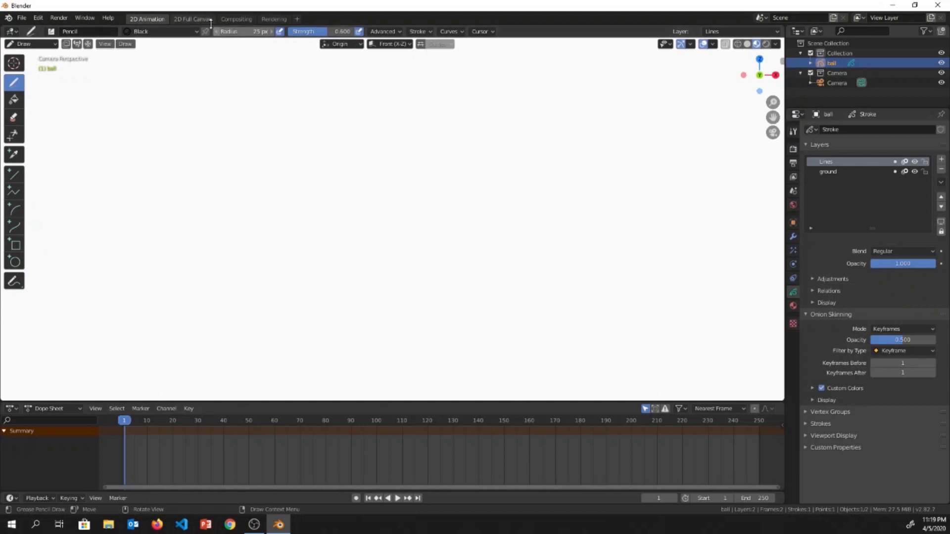
left_click(79, 31)
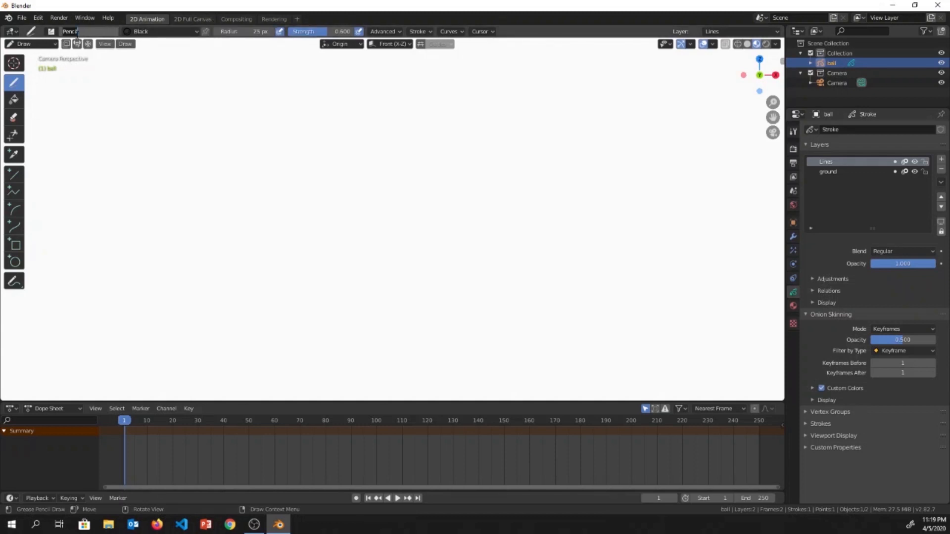
left_click(53, 34)
left_click(196, 32)
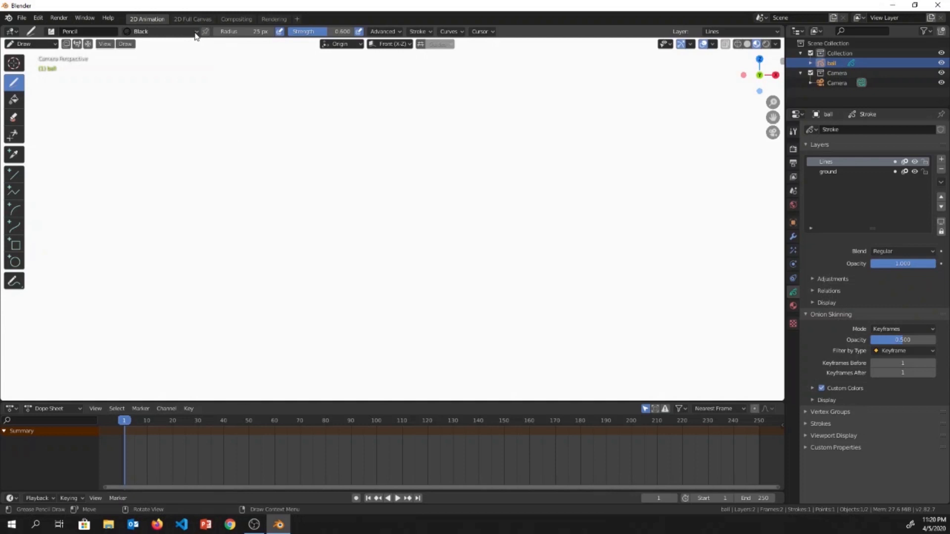
Turn off pen pressure for the brush radius and strength, and set the strength to 1.000.
left_click(280, 33)
left_click(358, 32)
left_click_drag(337, 33, 364, 37)
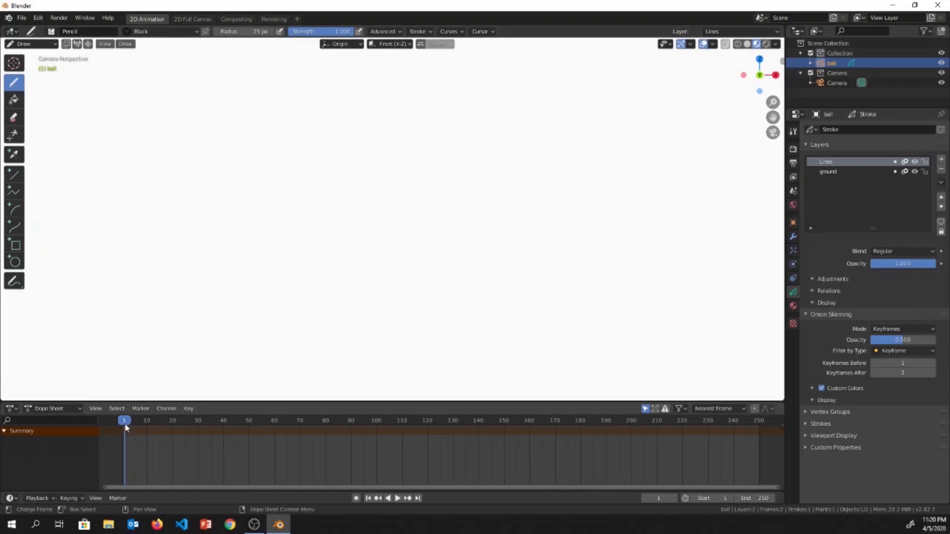
Switch the animation editor from Dope Sheet to Grease Pencil mode and make the ground layer active.
left_click(79, 409)
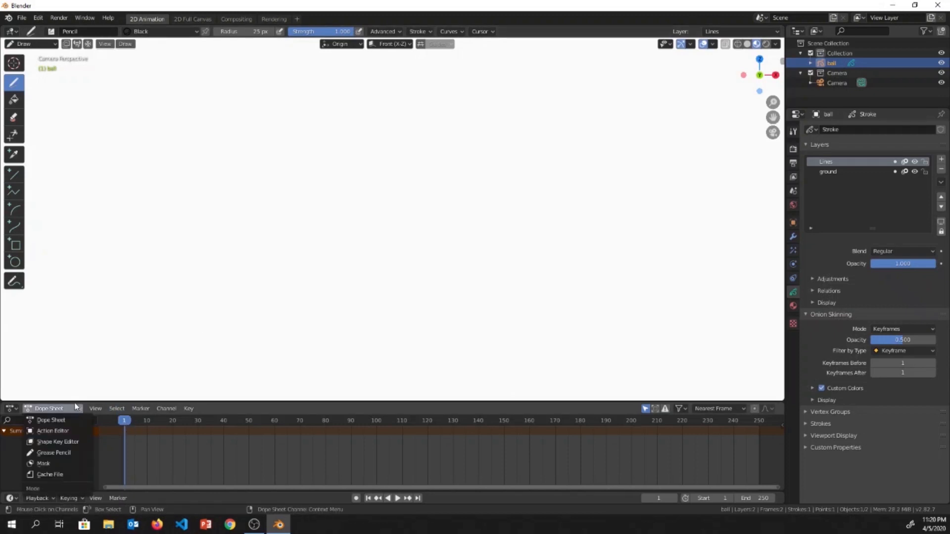
left_click(41, 454)
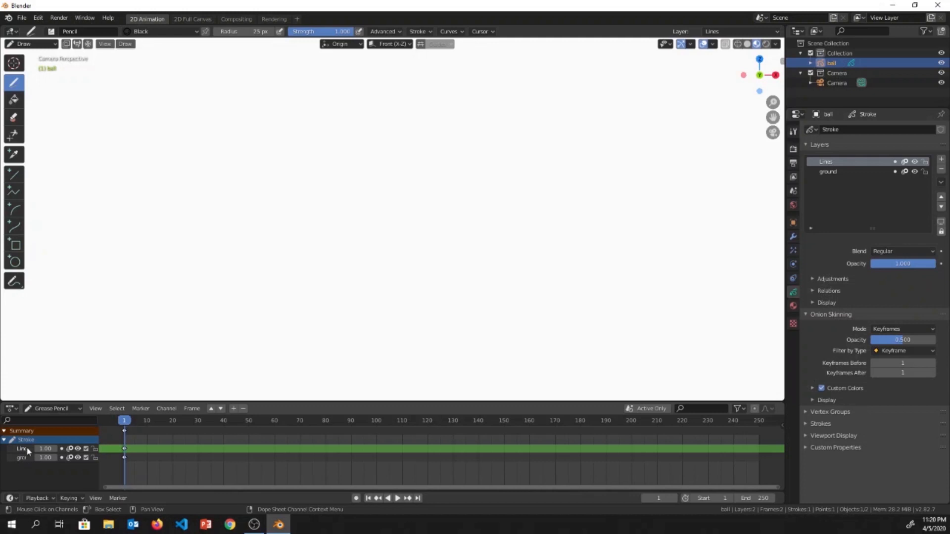
left_click(25, 460)
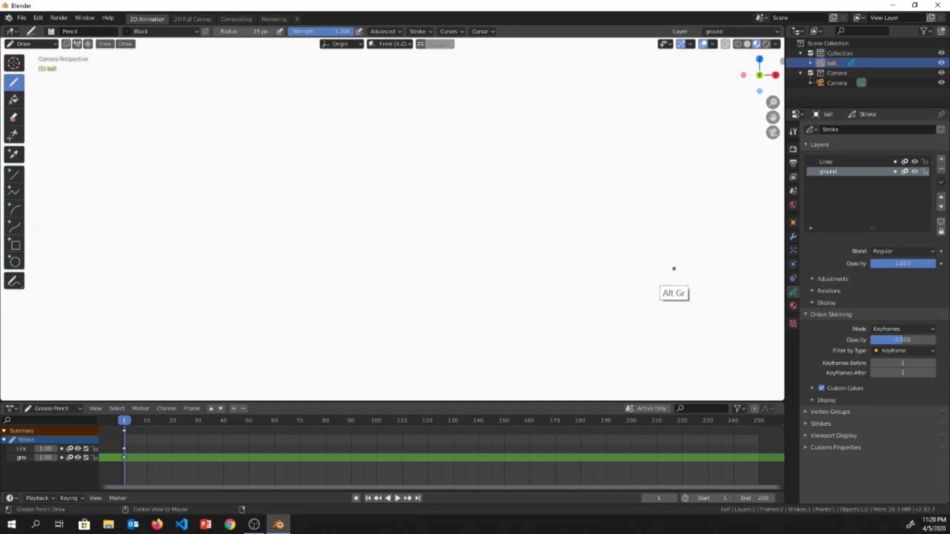
Draw a straight horizontal line across most of the canvas on the ground layer and frame it low in the view.
mouse_move(674, 268)
left_mouse_down("alt")
mouse_move(413, 261)
mouse_move(116, 269)
left_mouse_up("alt")
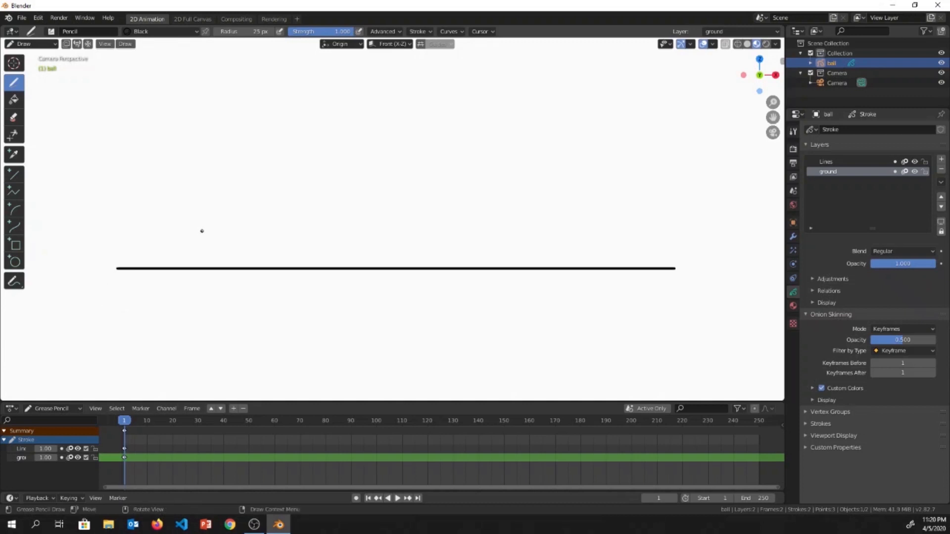
middle_click_drag(201, 226, 202, 290, "shift")
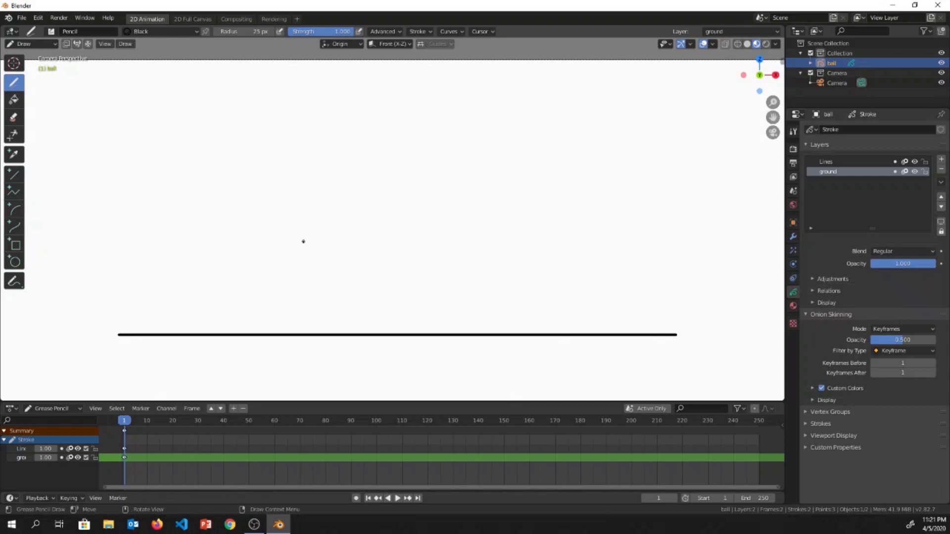
middle_click_drag(233, 252, 316, 237, "ctrl")
Make the Lines layer active and draw a perfect circle for the ball above the ground line's left end.
left_click(826, 162)
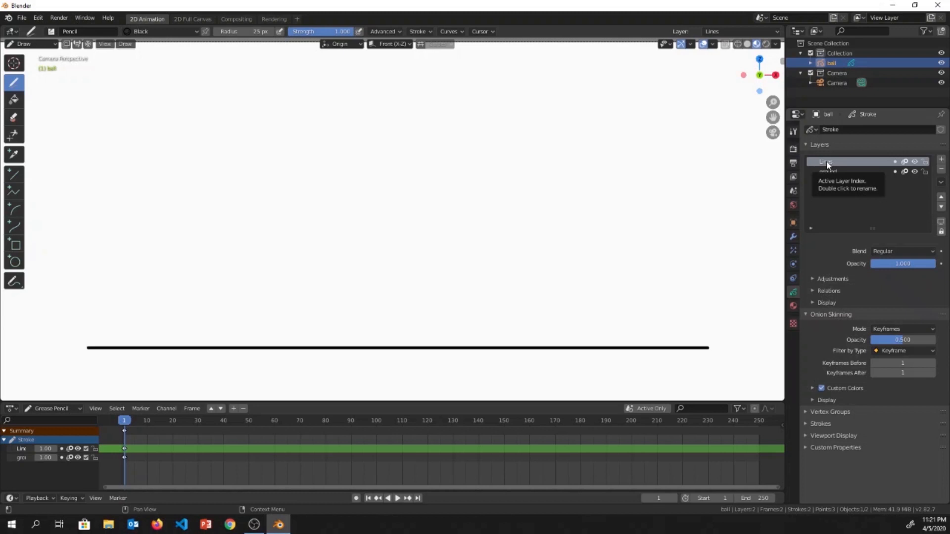
left_click(14, 261)
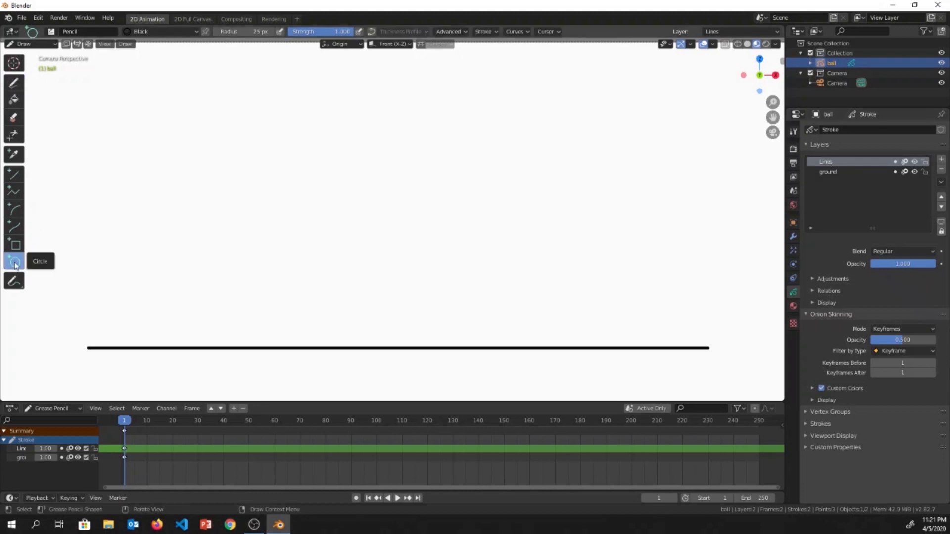
key("shift")
left_click_drag(128, 174, 165, 220)
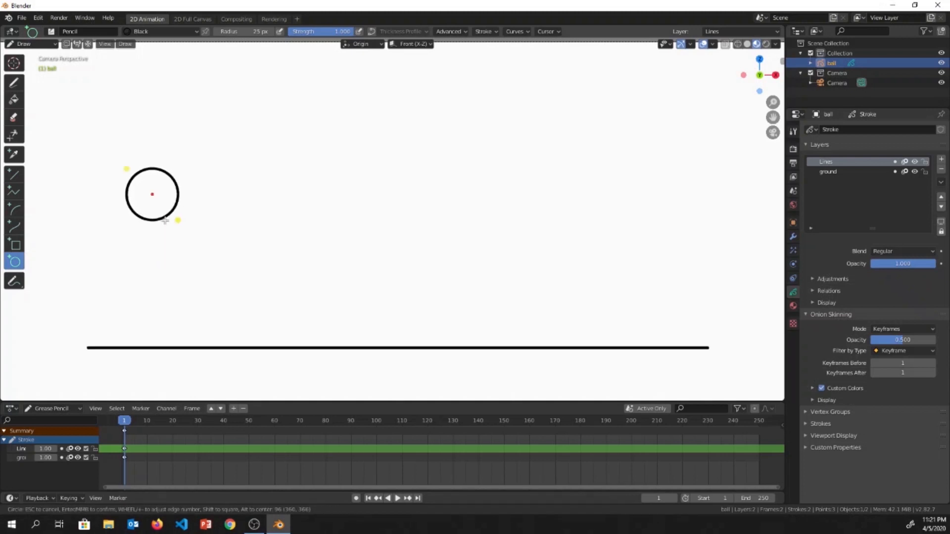
key("Return")
Draw two curved freehand seam lines inside the circle, one near each side of the ball.
left_click(14, 87)
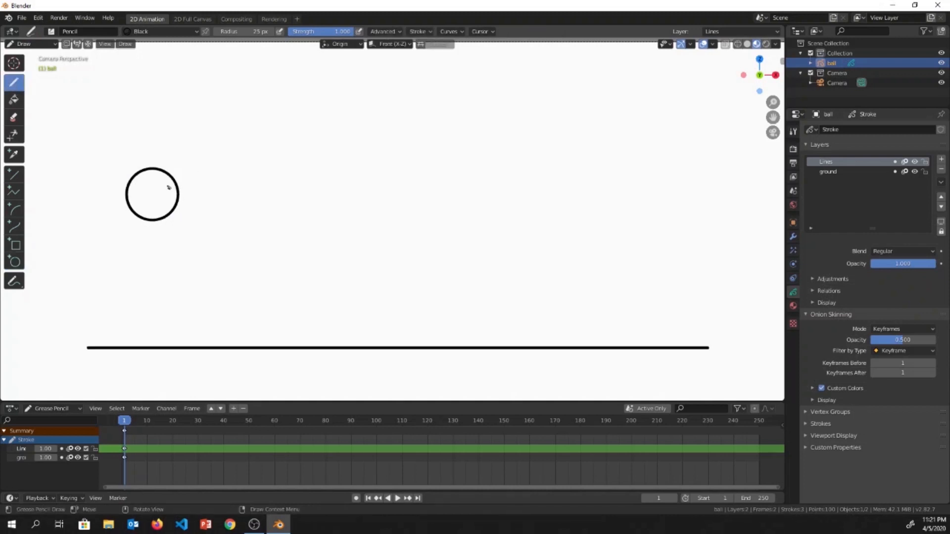
left_click_drag(168, 182, 171, 206)
left_click_drag(136, 179, 134, 197)
At frame 6, select all the ball's strokes in Edit Mode and move them down and slightly right to rest on the ground line.
mouse_move(139, 424)
left_mouse_down()
mouse_move(150, 425)
mouse_move(137, 428)
left_mouse_up()
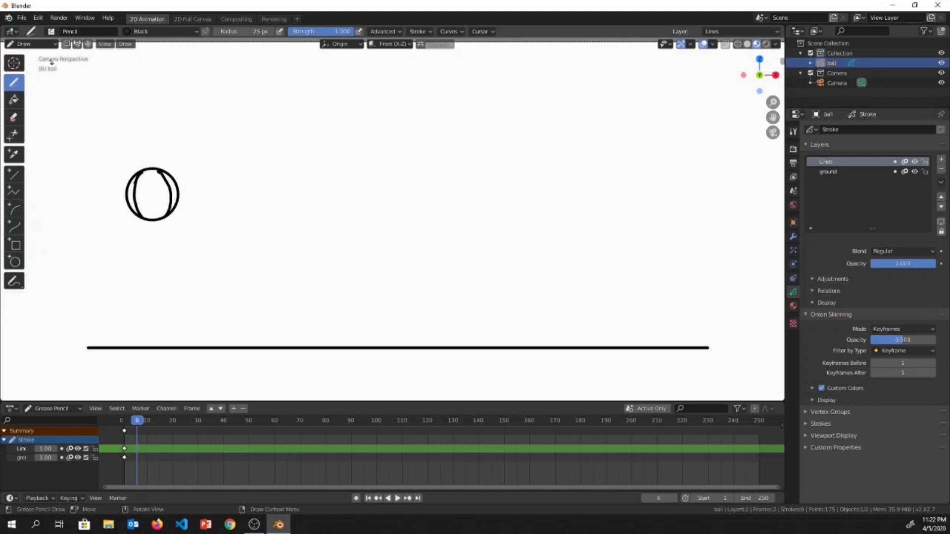
left_click(35, 44)
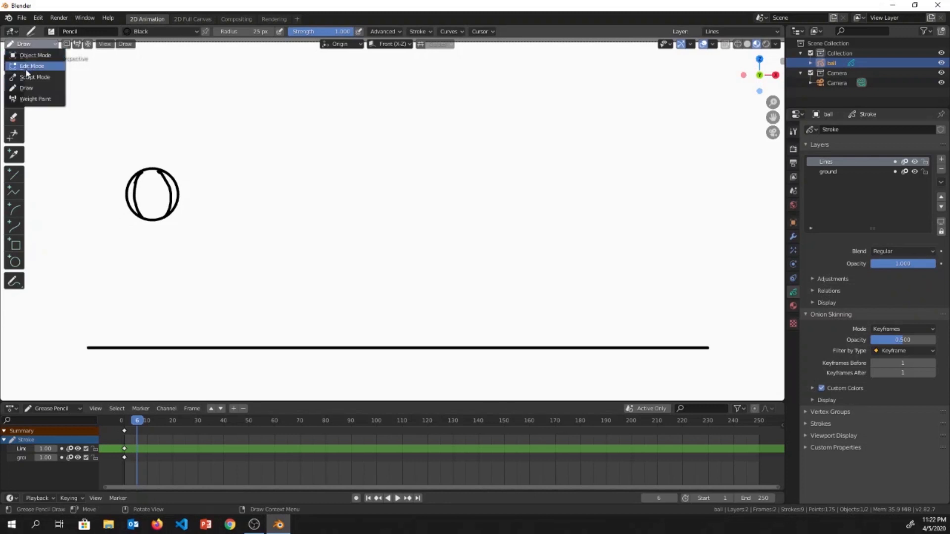
left_click(28, 66)
left_click_drag(116, 153, 213, 244)
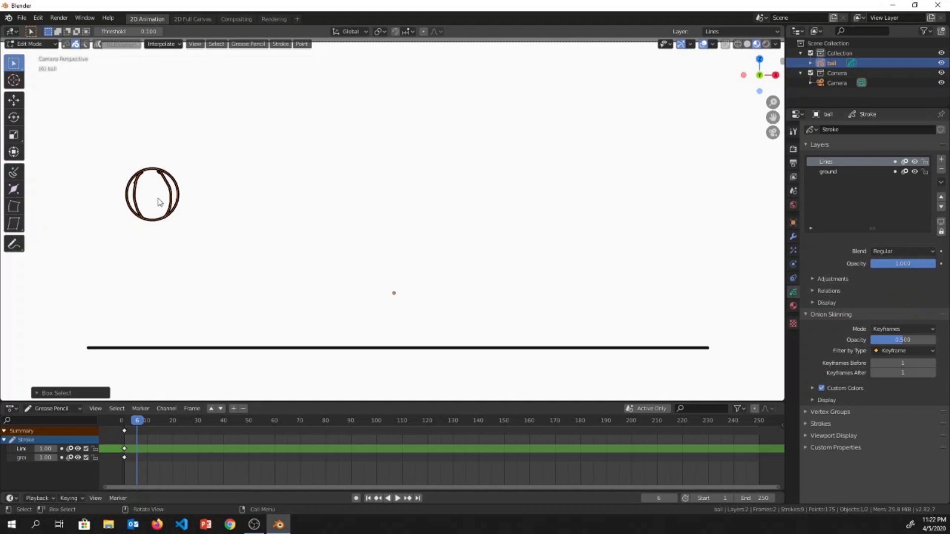
key("g")
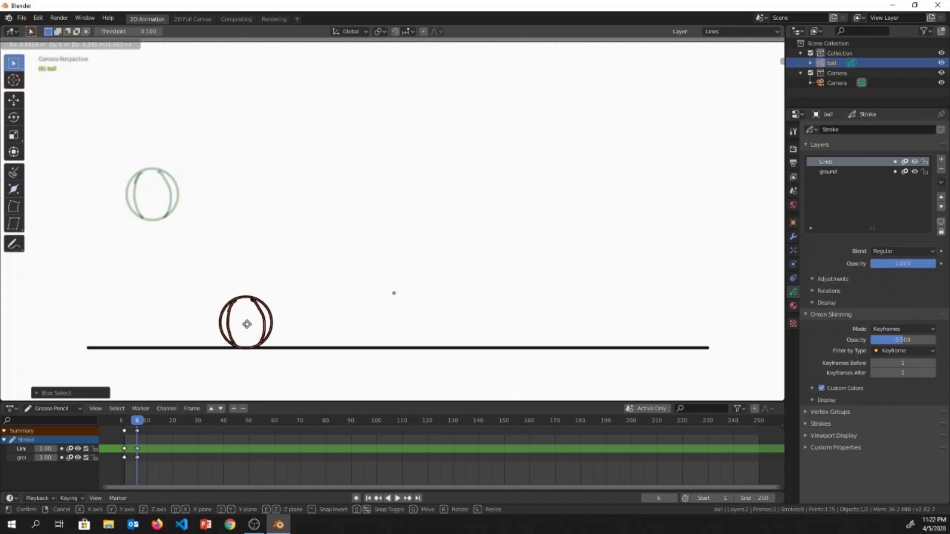
left_click(249, 327)
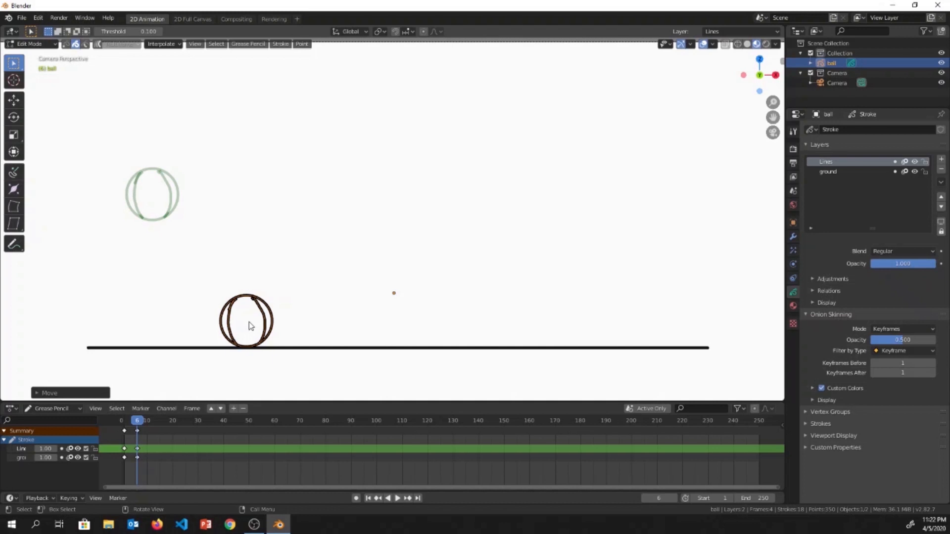
key("g")
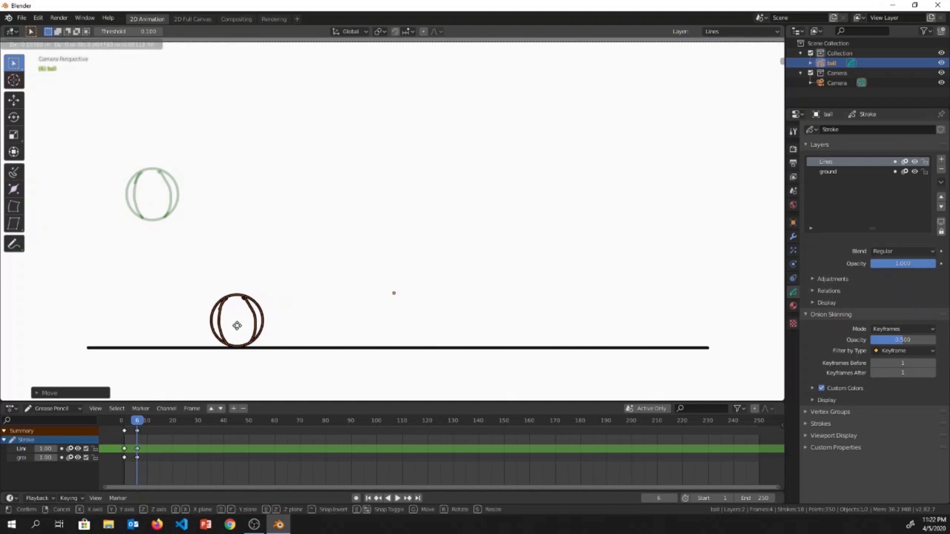
left_click(238, 326)
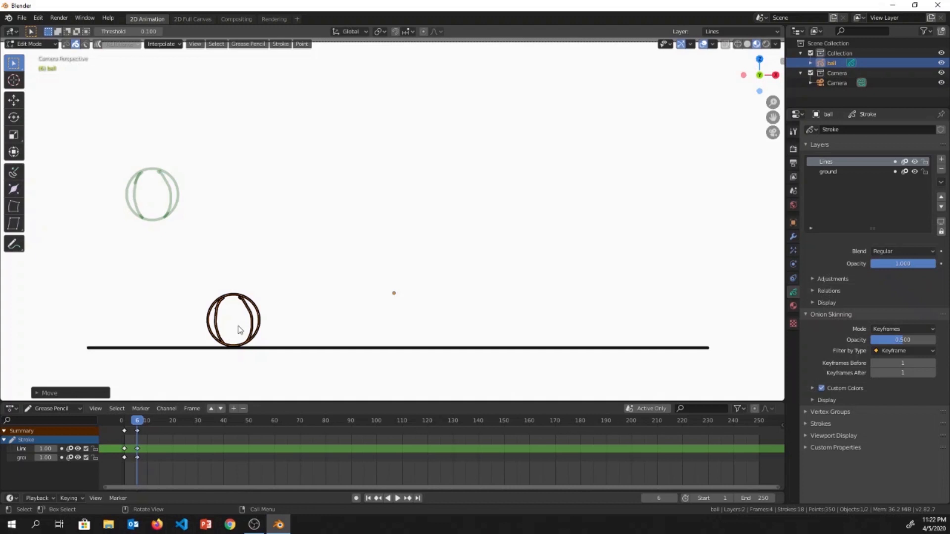
At frame 10, move the ball up and to the right for the first bounce's peak, lower than its starting height.
left_click_drag(140, 427, 149, 427)
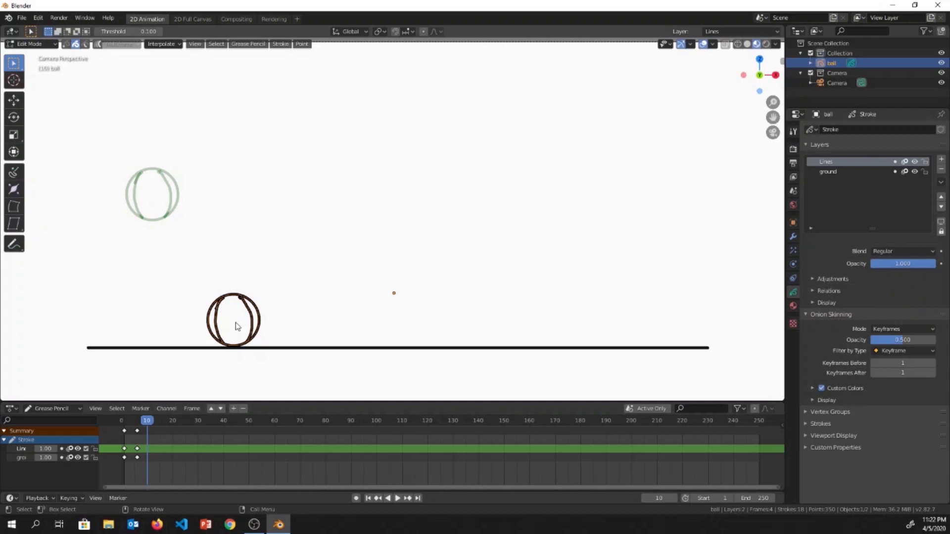
key("g")
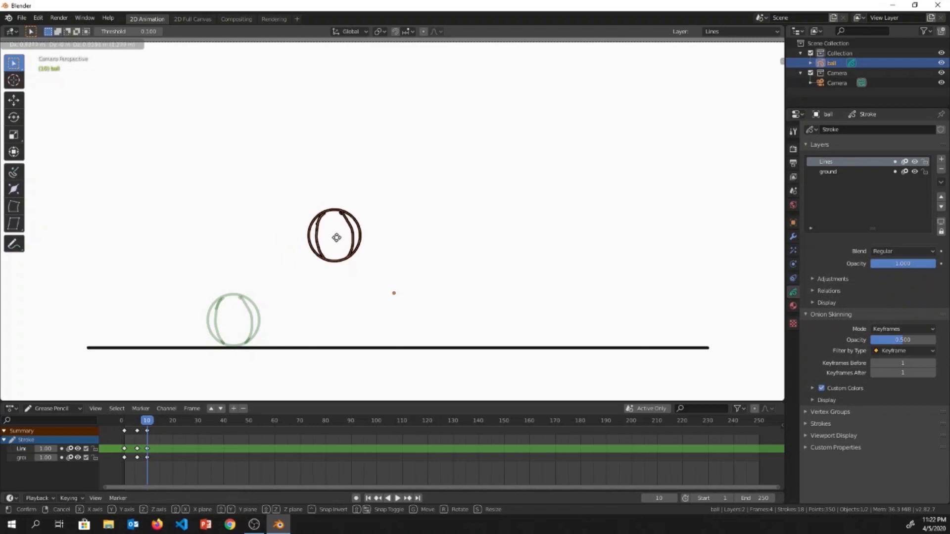
left_click(341, 240)
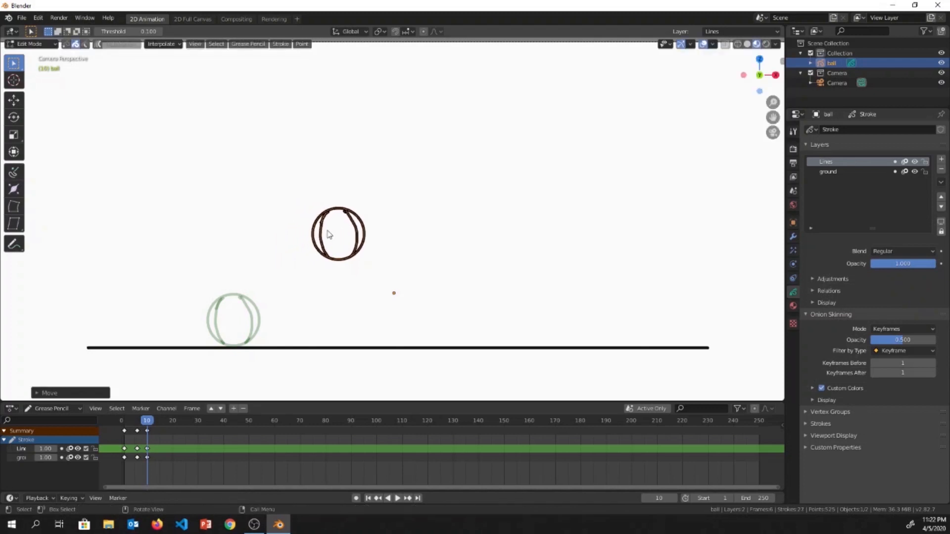
key("g")
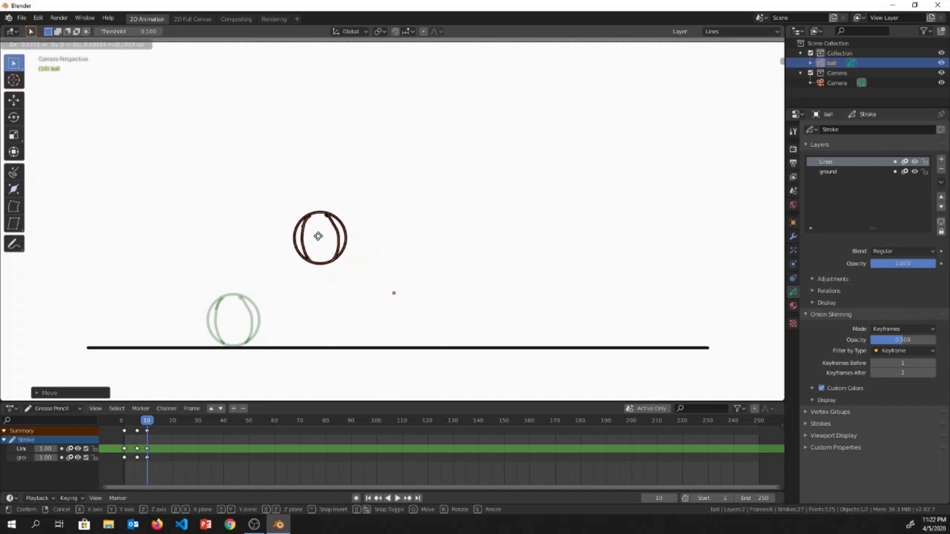
left_click(327, 243)
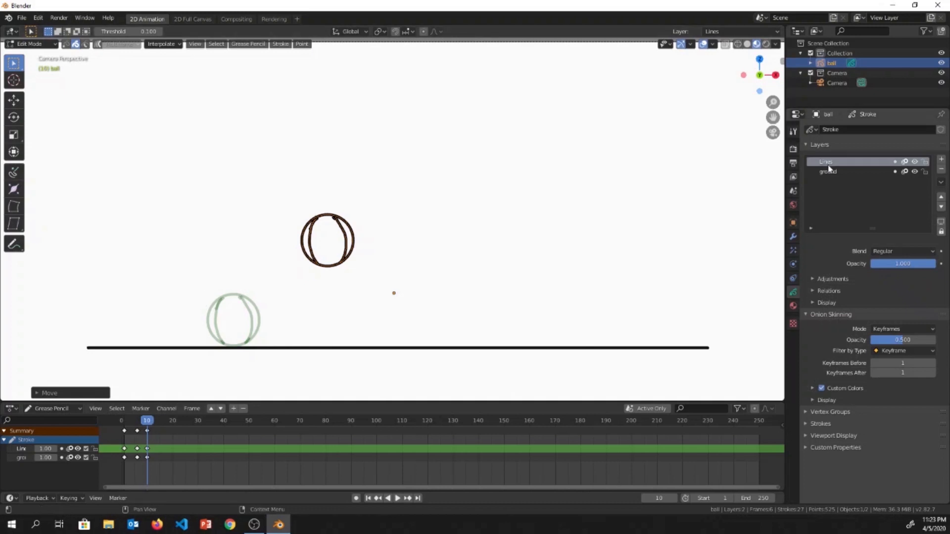
Set the onion skinning to show 20 keyframes before and 20 keyframes after.
double_click(896, 340)
key("Return")
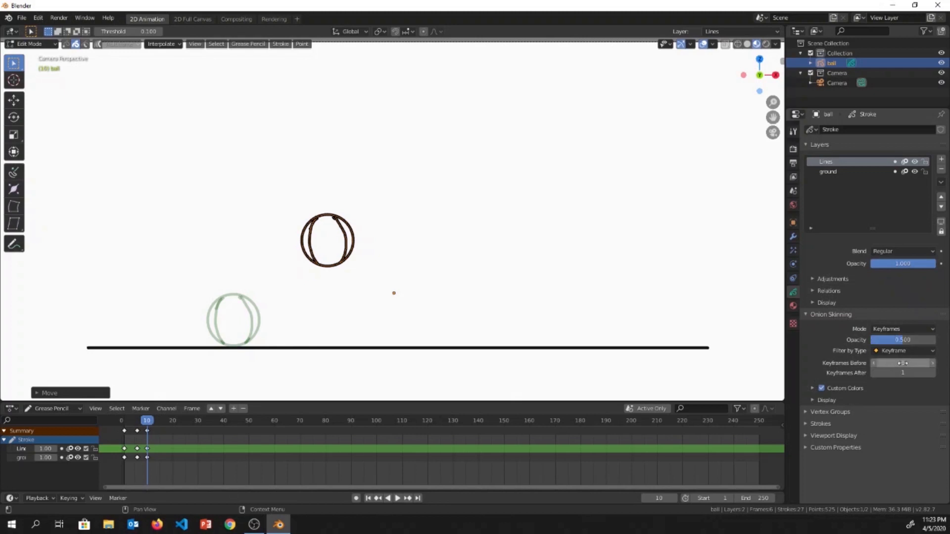
left_click_drag(902, 363, 916, 363)
left_click(906, 363)
type("20")
left_click(906, 374)
type("20")
key("Return")
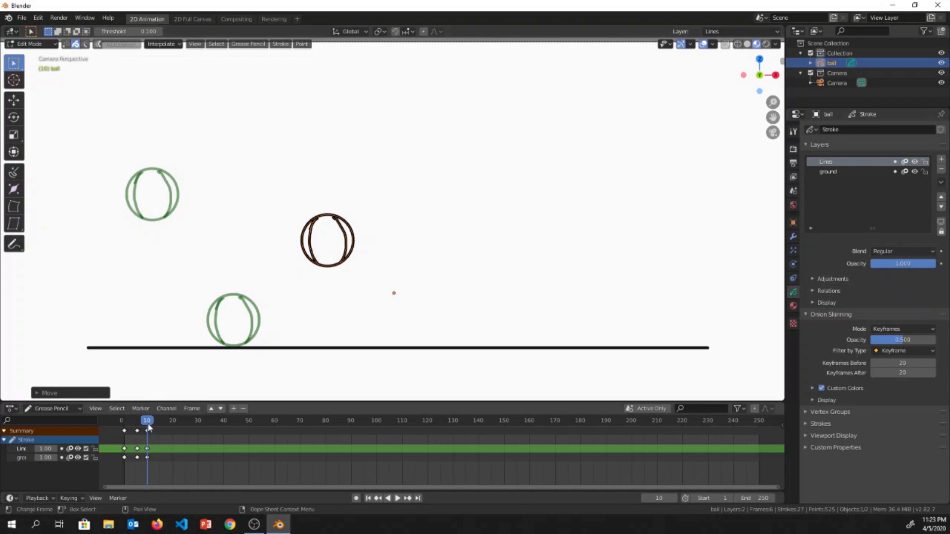
At frame 14, move the ball down and to the right so it touches the ground a second time.
key("space")
left_click_drag(160, 425, 158, 424)
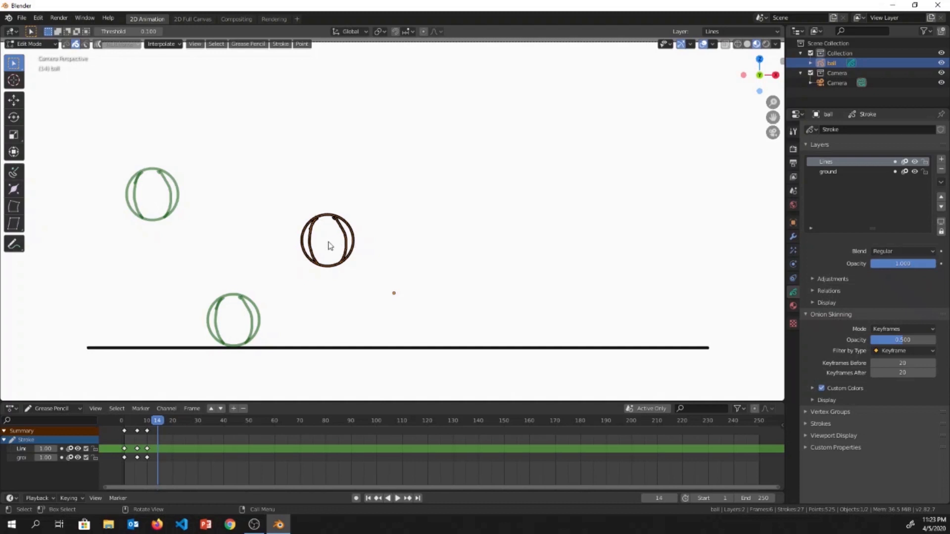
key("g")
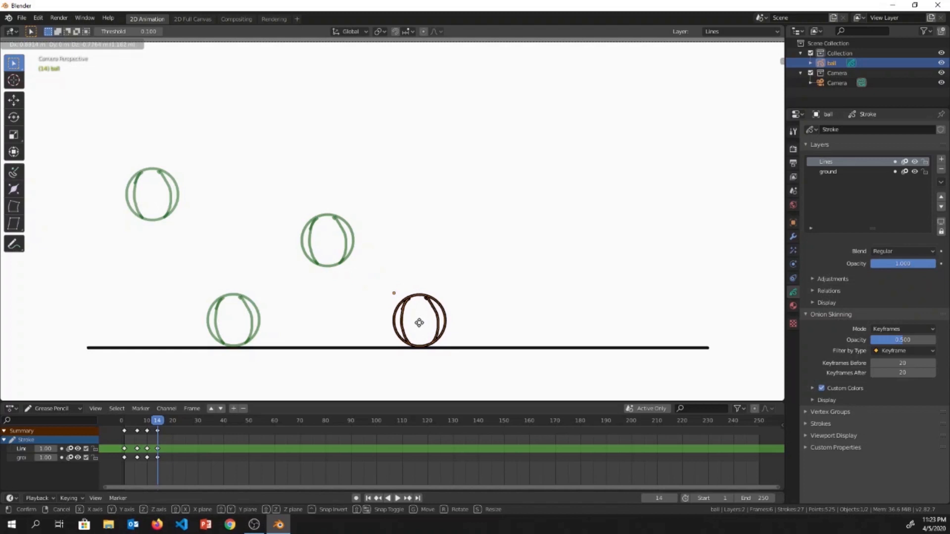
left_click(421, 326)
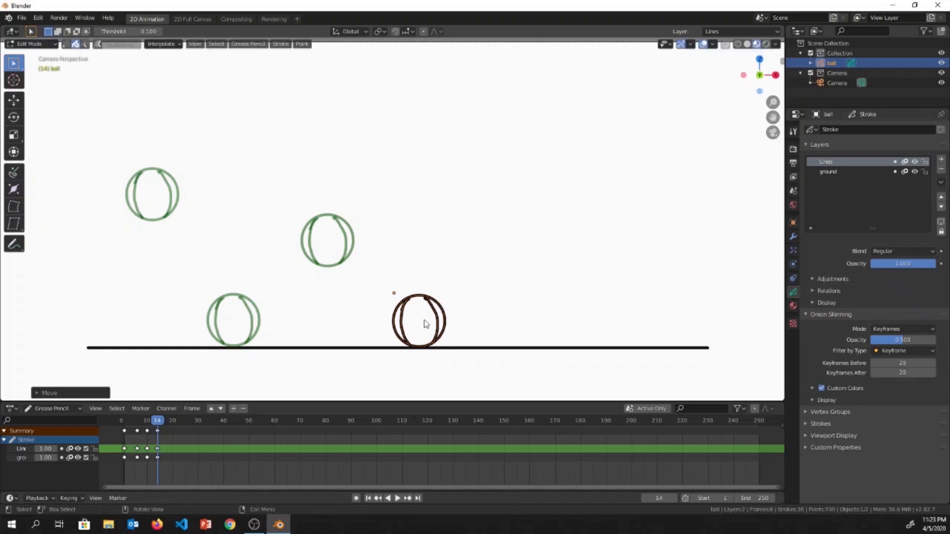
At frame 18, move the ball up and to the right for a second bounce lower than the first.
key("space")
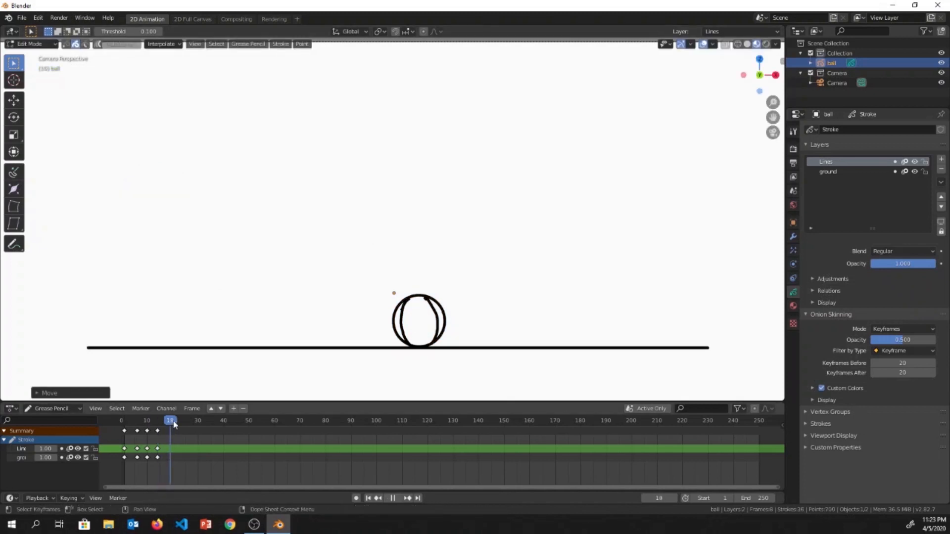
left_click_drag(172, 425, 169, 425)
key("space")
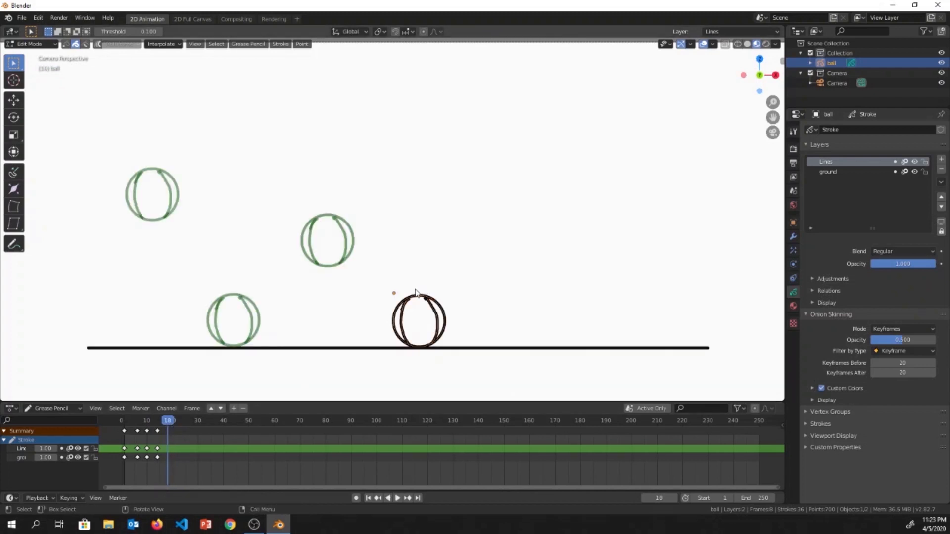
key("g")
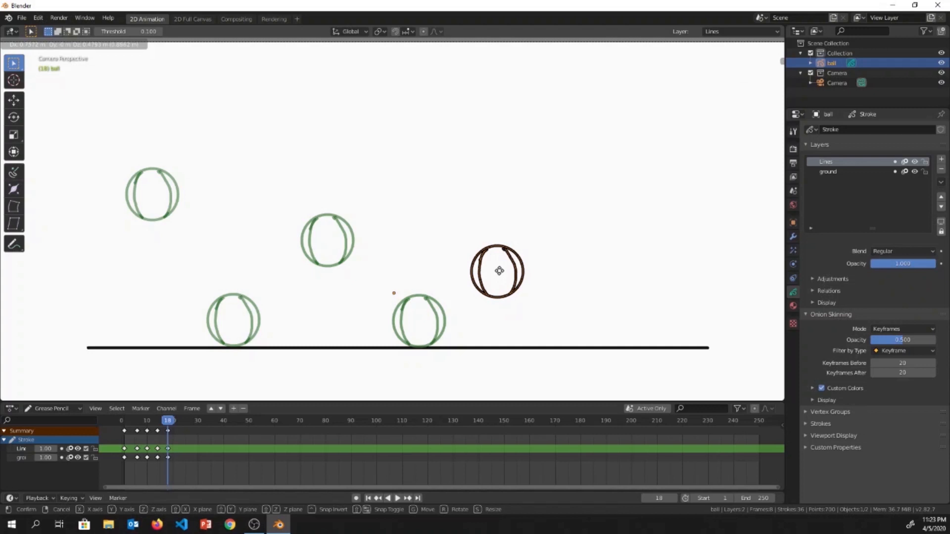
left_click(501, 275)
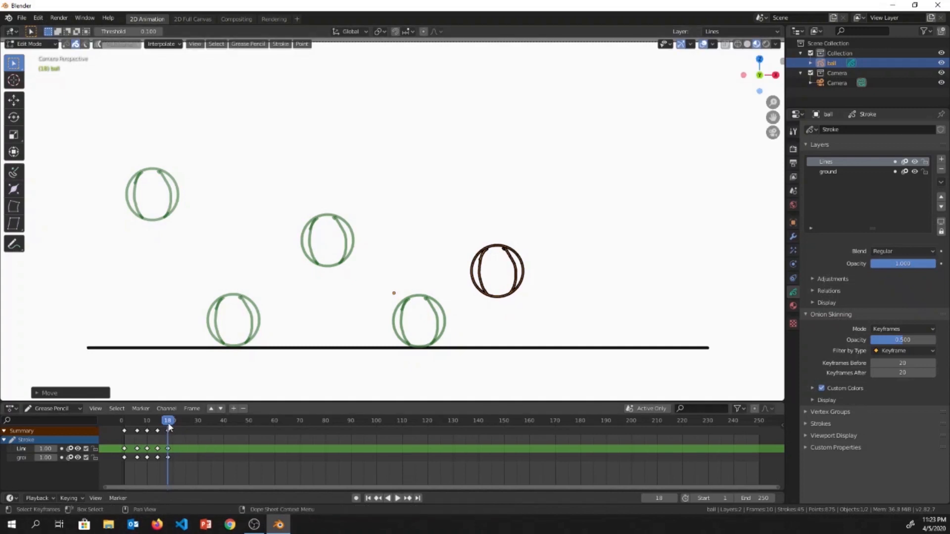
At frame 22, move the ball down and to the right so it rests on the ground line a third time.
key("space")
left_click_drag(182, 426, 179, 427)
key("space")
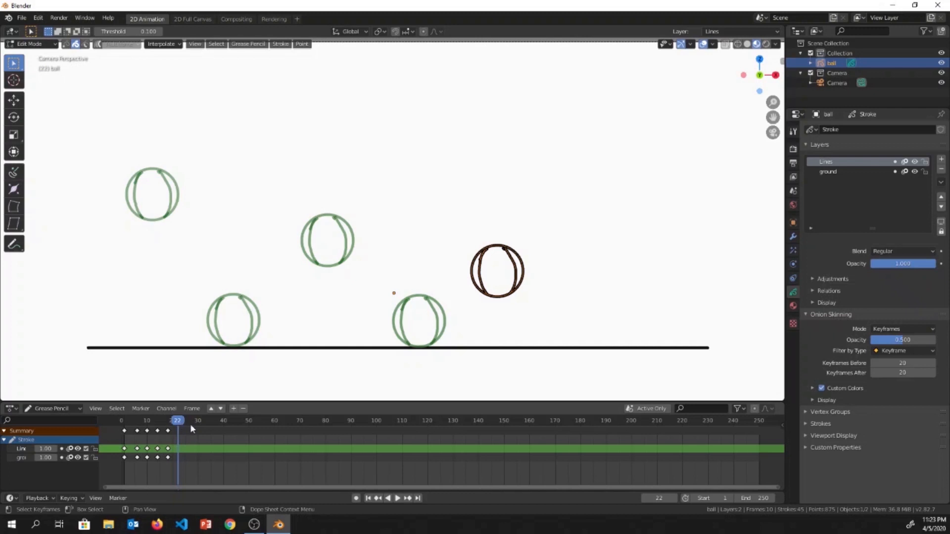
key("g")
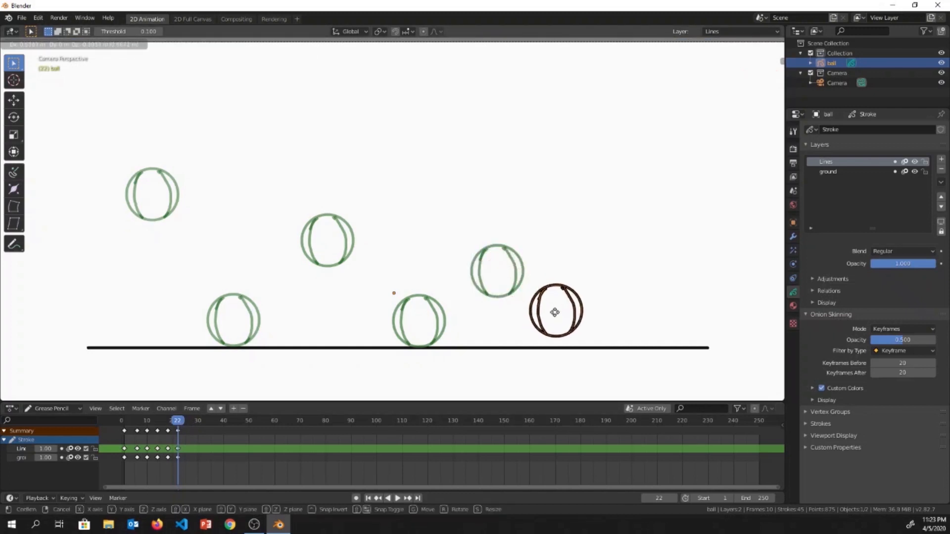
left_click(567, 322)
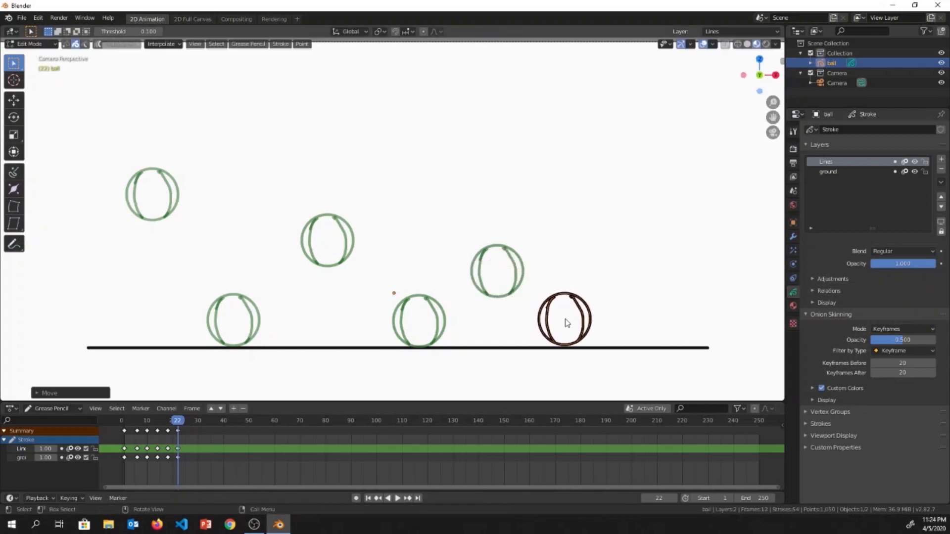
key("g")
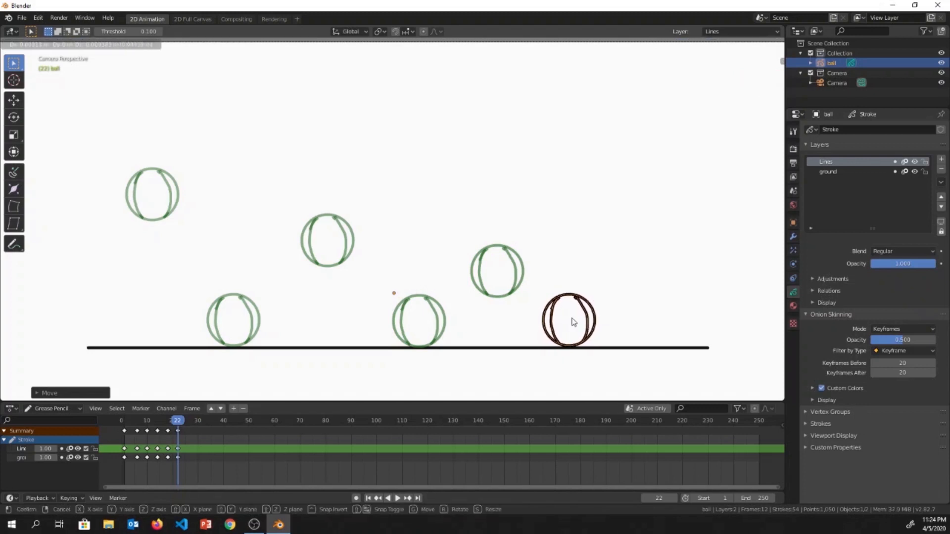
left_click(568, 320)
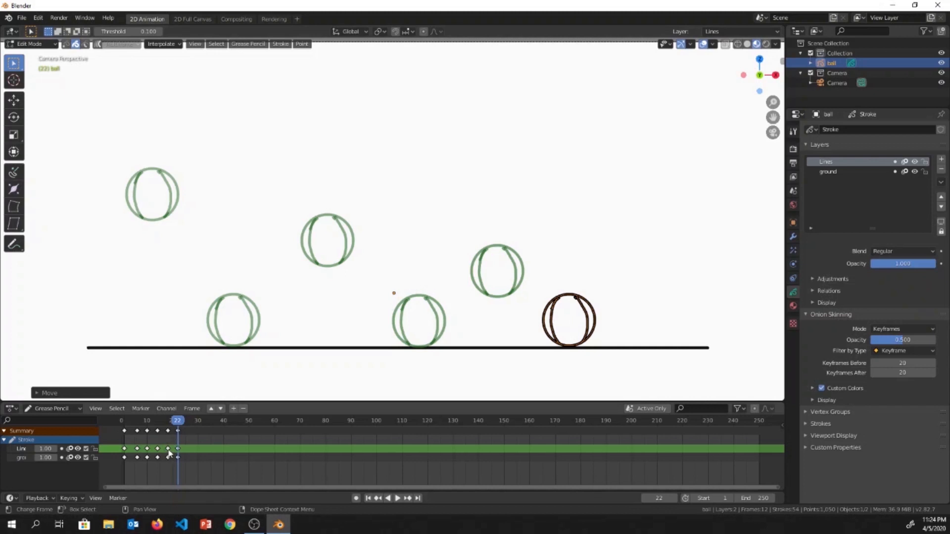
Return to frame 18 and nudge the second bounce's ball slightly up and to the left.
left_click(168, 448)
left_click(167, 422)
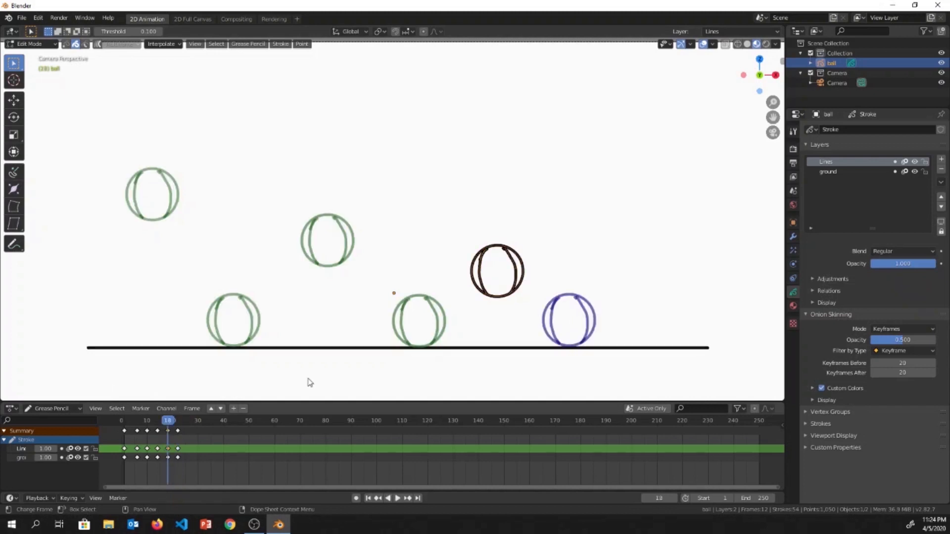
key("g")
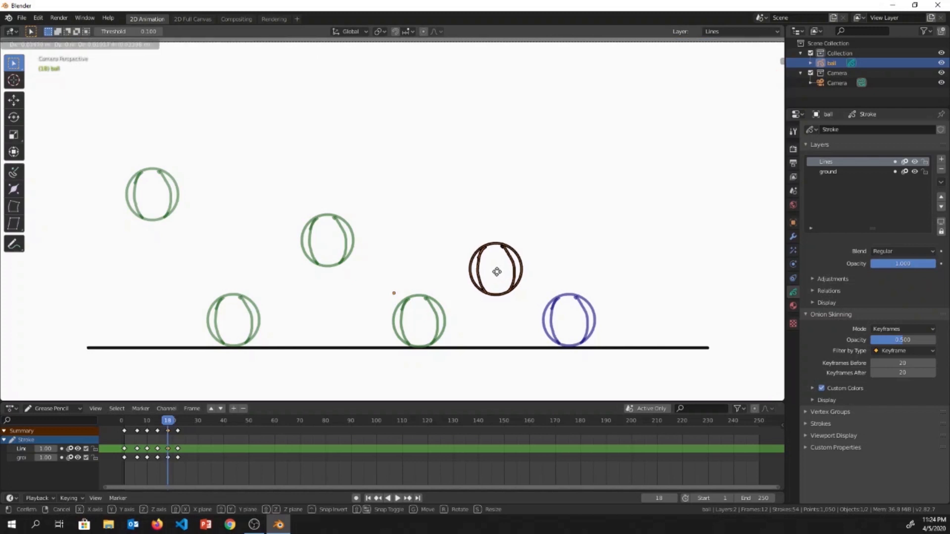
left_click(495, 271)
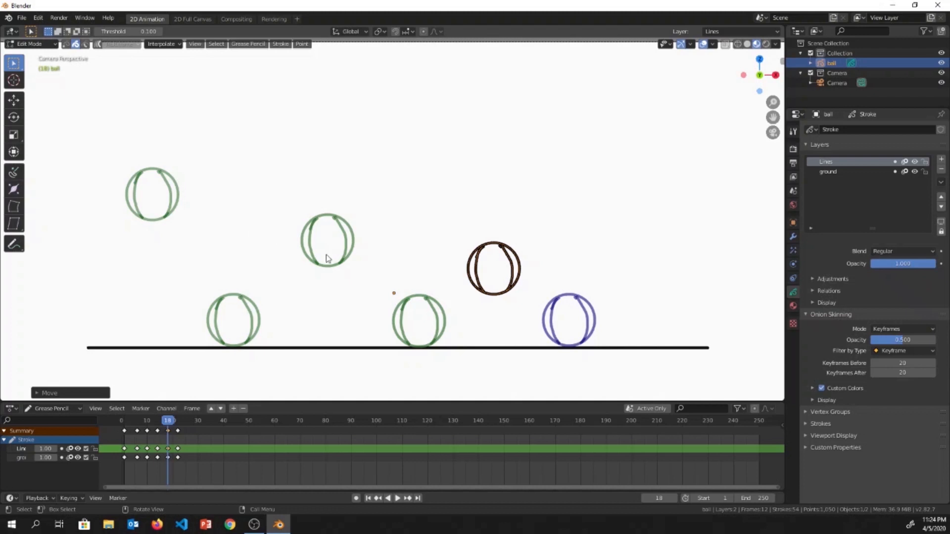
Pose a small third hop by raising the ball slightly up and right at frame 24 and landing it on the ground at frame 26.
key("space")
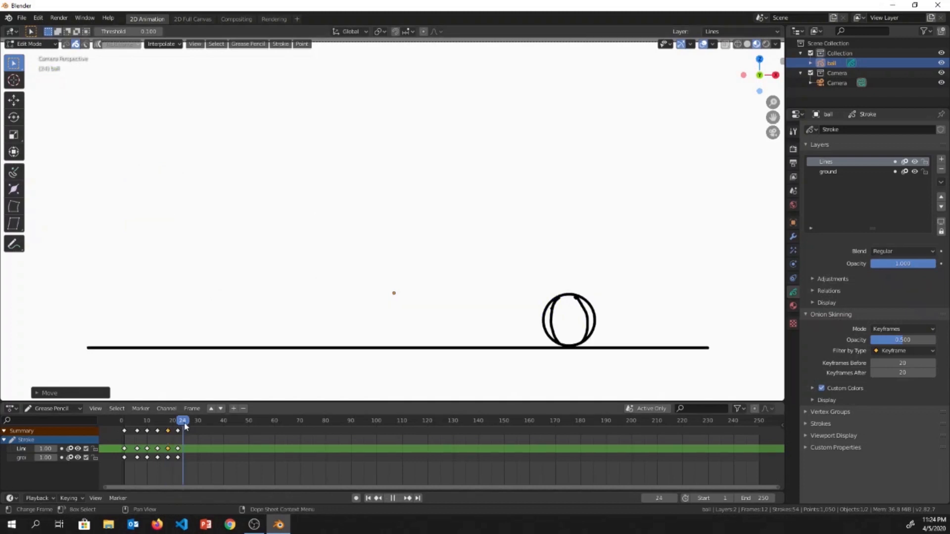
left_click_drag(185, 424, 187, 424)
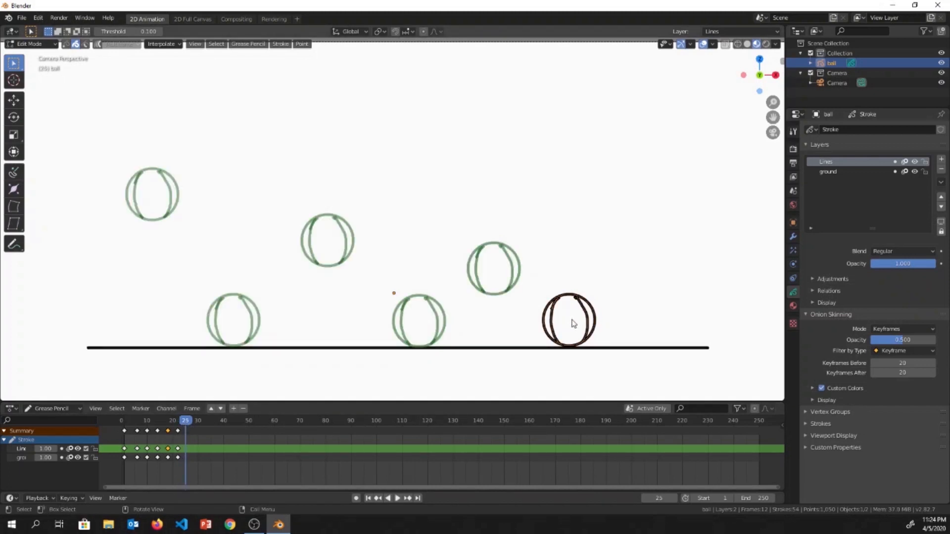
key("g")
left_click(605, 311)
left_click_drag(186, 424, 186, 435)
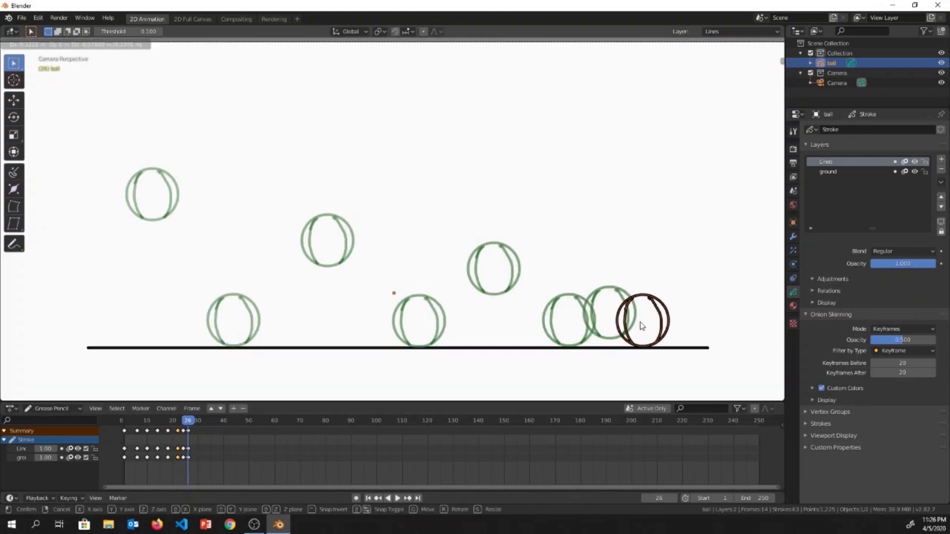
left_click(642, 326)
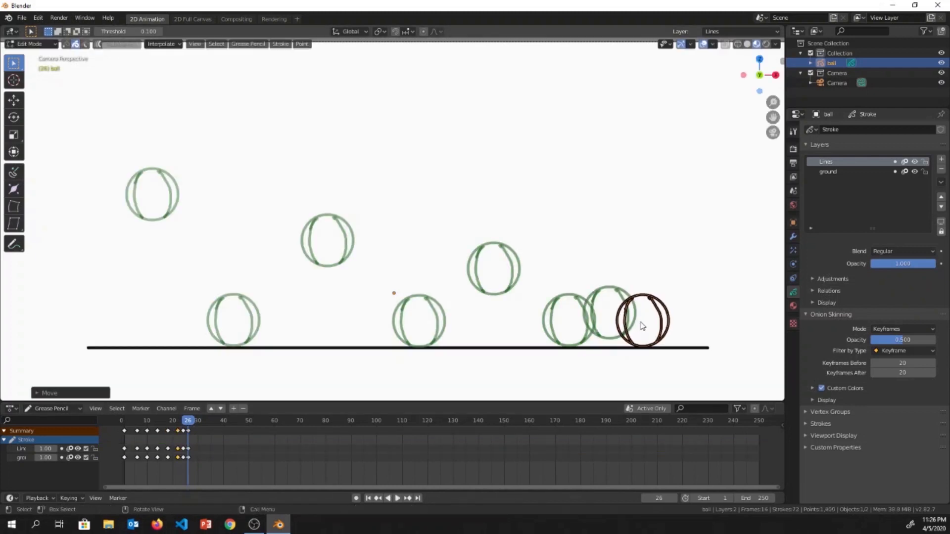
At frame 30, move the ball right along the ground to the end of the ground line.
left_click_drag(191, 427, 201, 428)
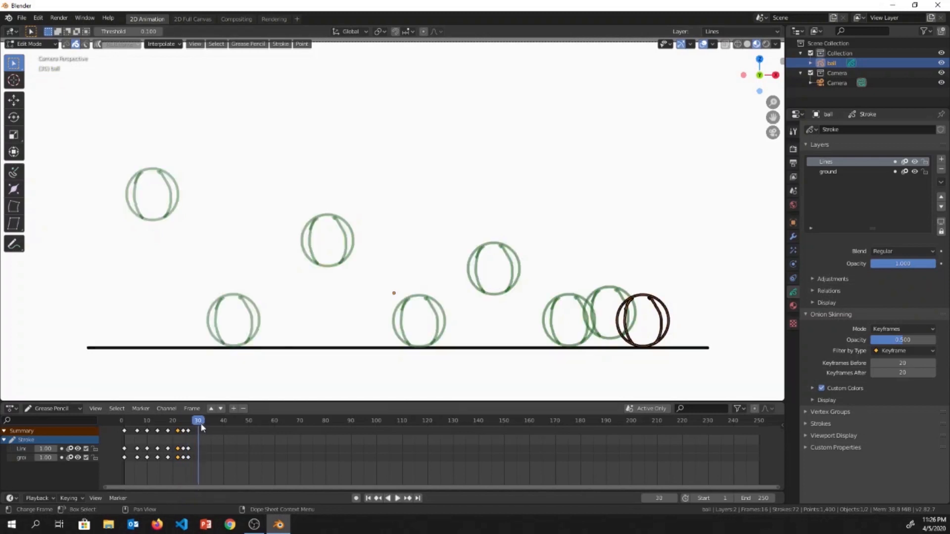
key("g")
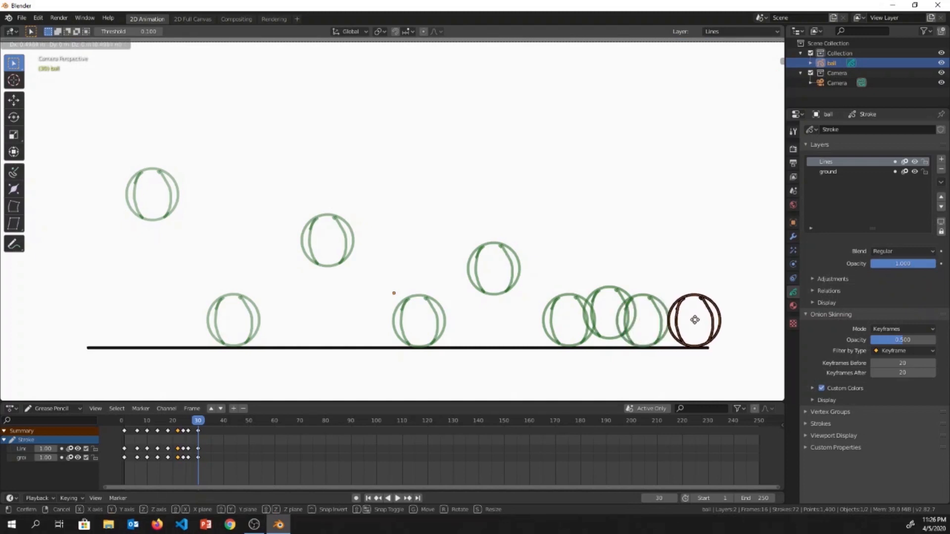
left_click(694, 320)
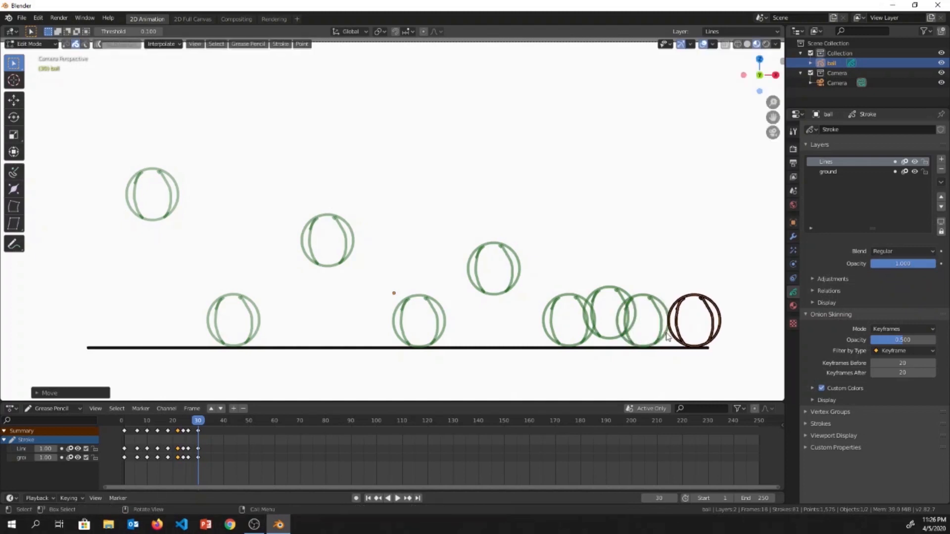
Play back the bouncing animation past its final keyframe to review the motion.
key("space")
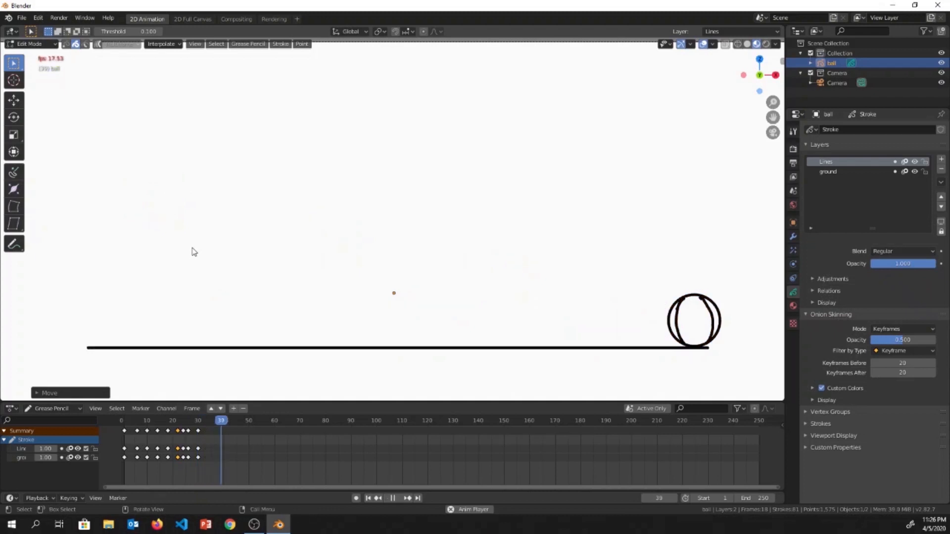
key("space")
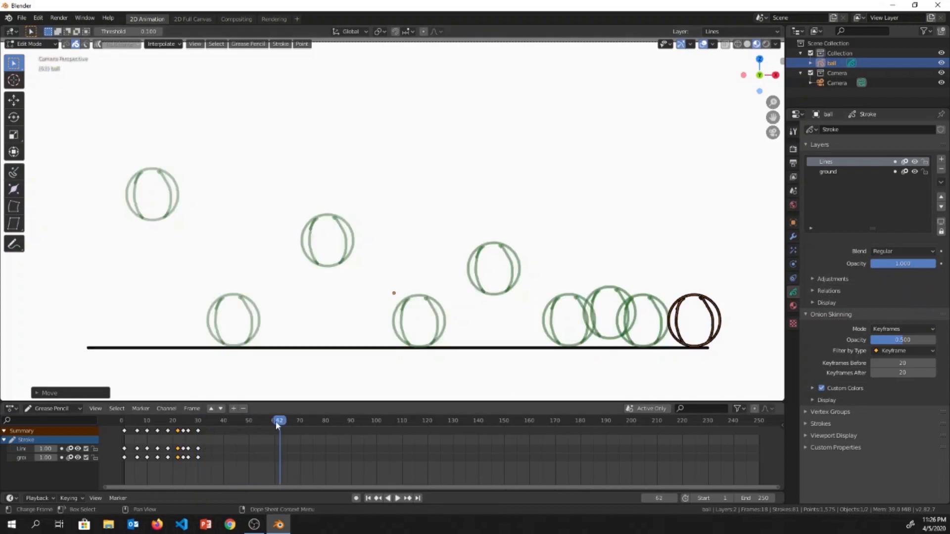
left_click_drag(280, 427, 277, 427)
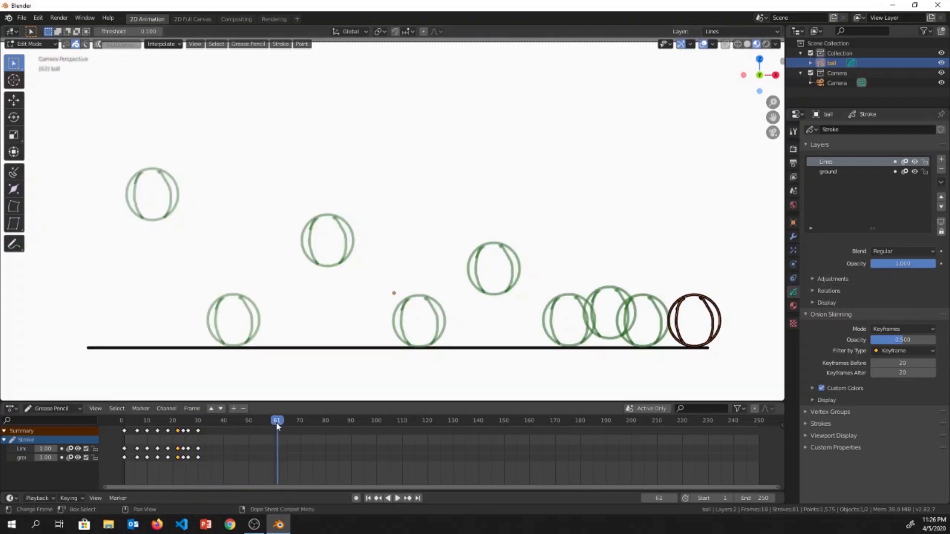
Set the animation's end frame to 30 and play the shortened loop.
left_click(770, 497)
type("30")
key("Return")
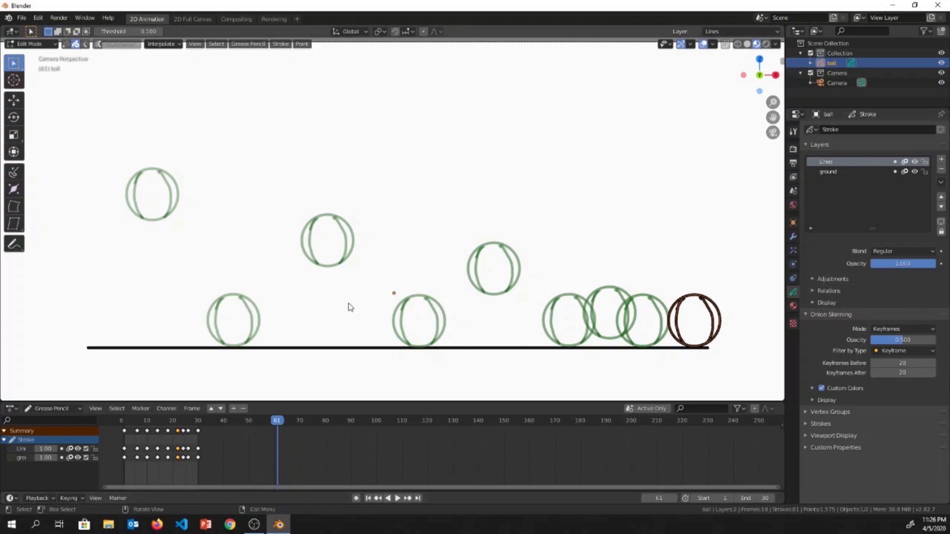
key("shift+space")
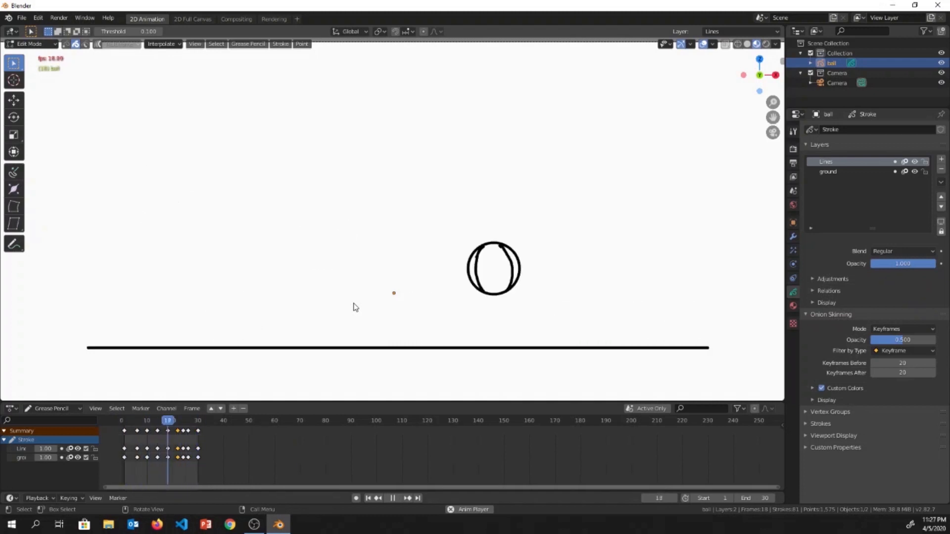
key("Escape")
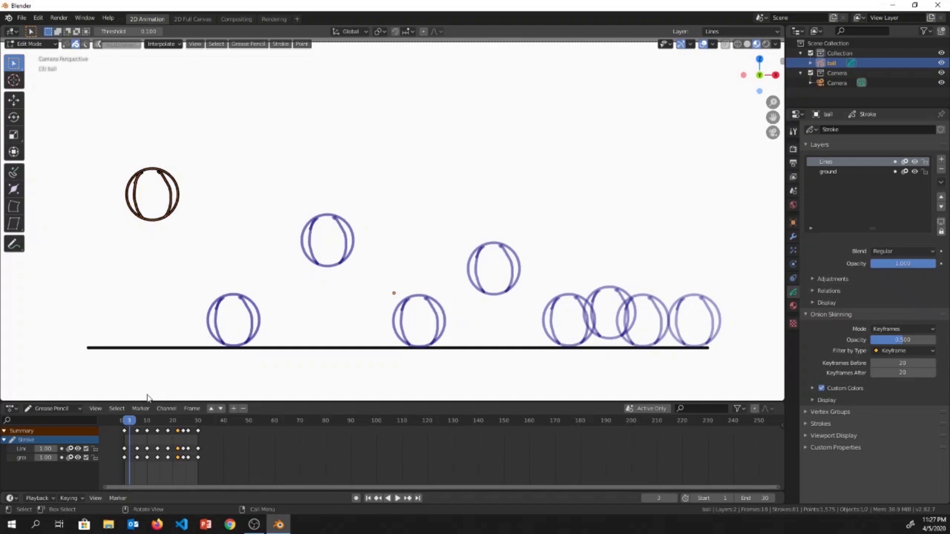
Set the interpolation sequence type to Custom and bend its curve into an ease-in with a point at about X 0.707, Y 0.325.
left_click(163, 44)
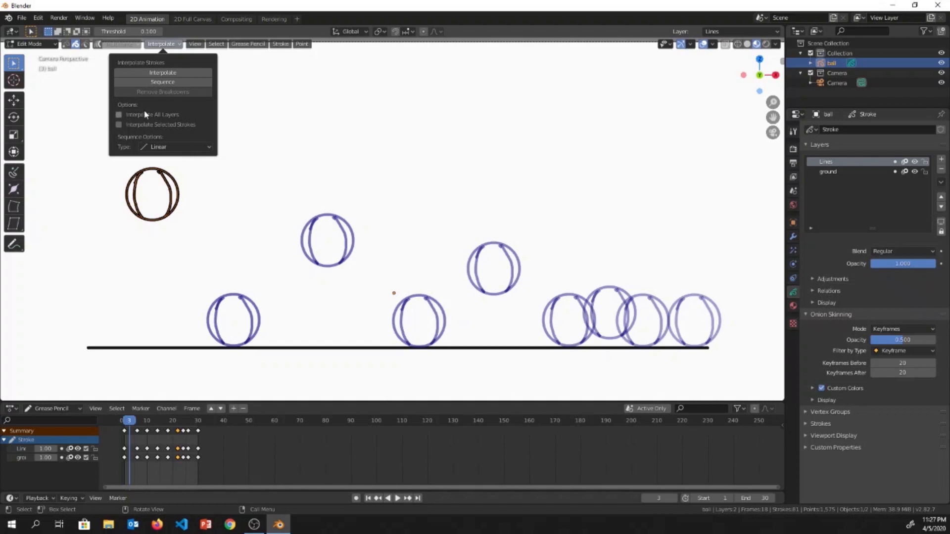
left_click(144, 147)
left_click(153, 193)
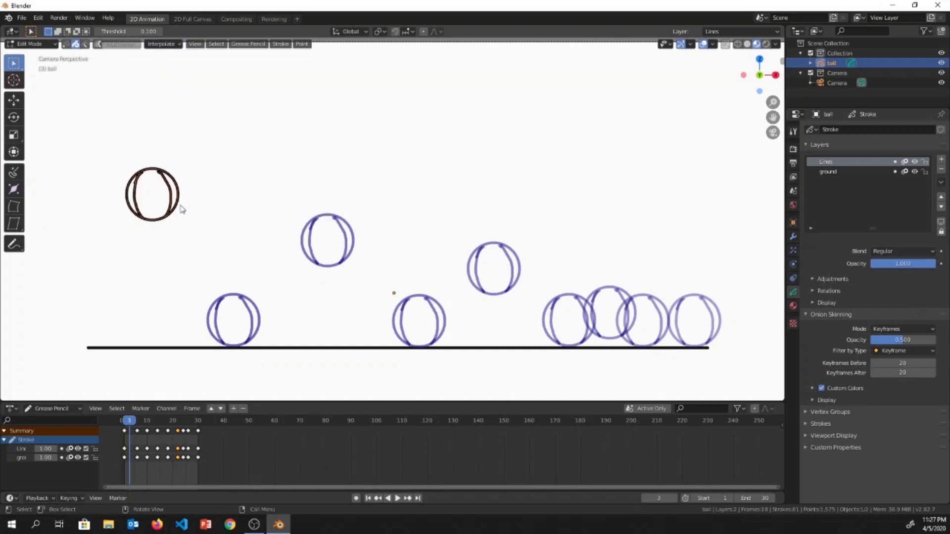
left_click(176, 45)
left_click_drag(146, 215, 162, 226)
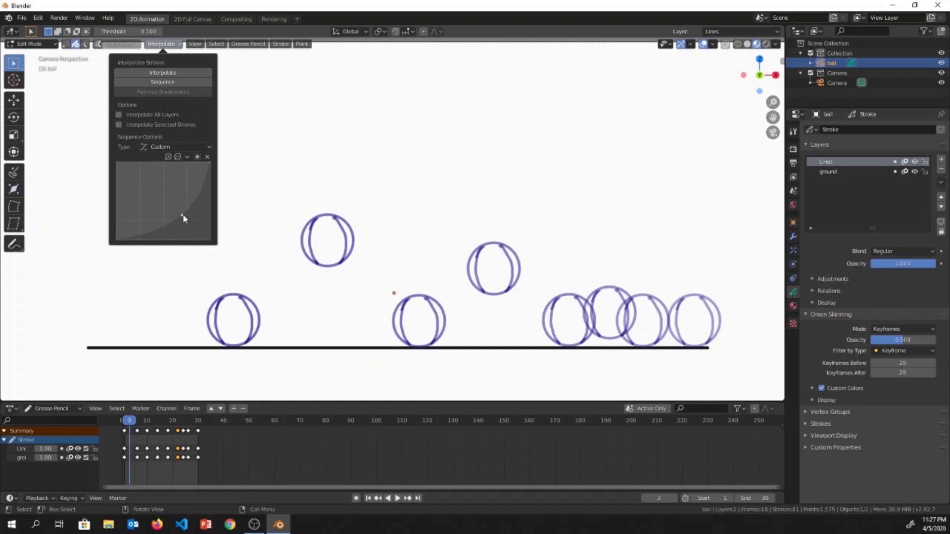
left_click(182, 215)
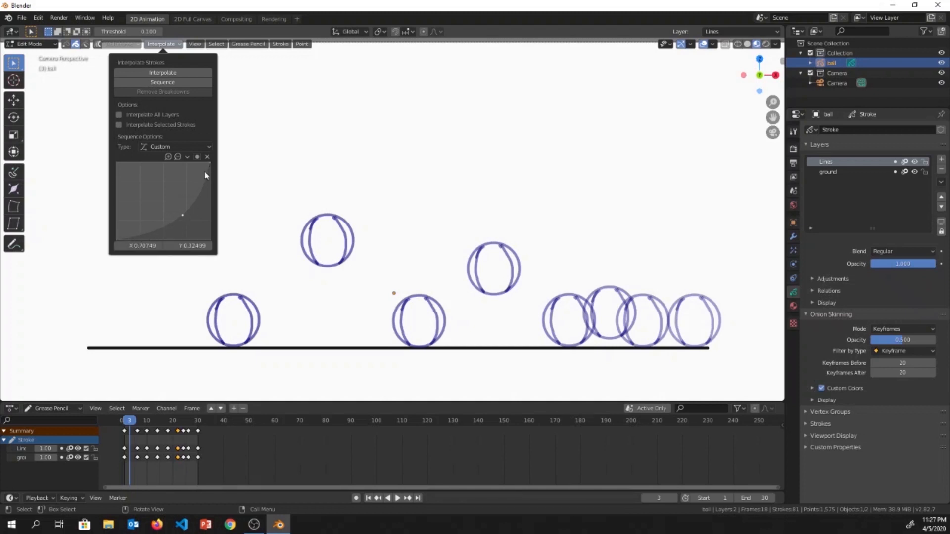
Interpolate the sequence between the ball's first two keyframes and try changing the onion skinning type filter.
left_click(147, 82)
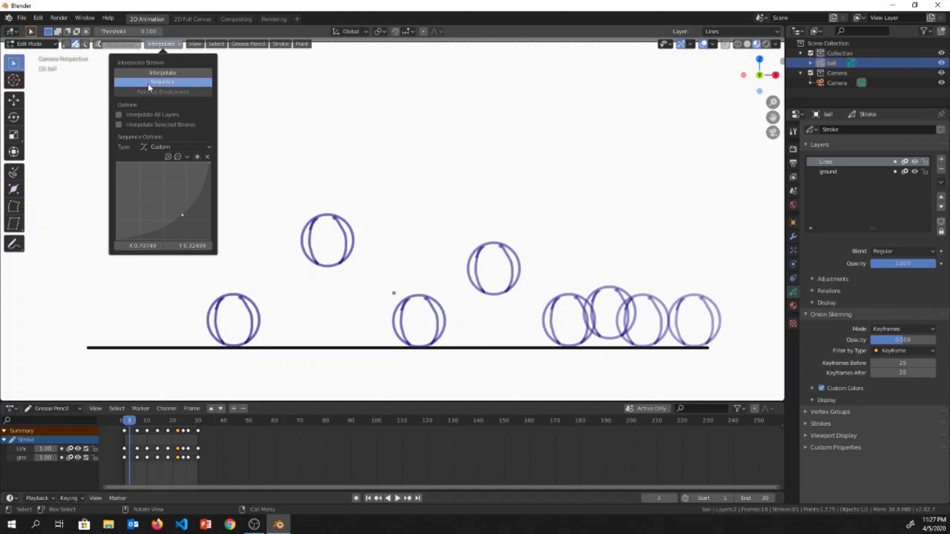
left_click(142, 83)
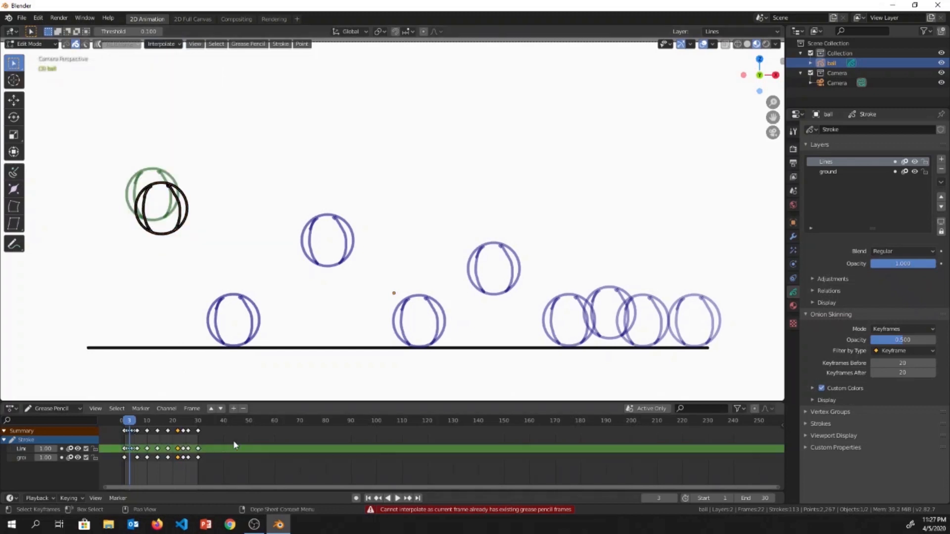
left_click(895, 351)
left_click(886, 362)
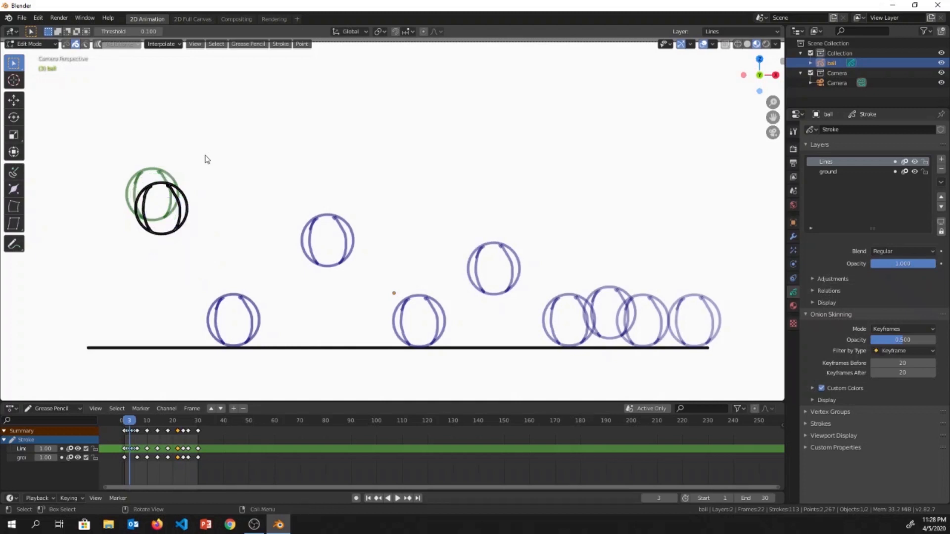
Redo the first fall's interpolation with the curve point at about X 0.652, Y 0.425, and set the onion skinning type filter to All Types.
left_click(163, 44)
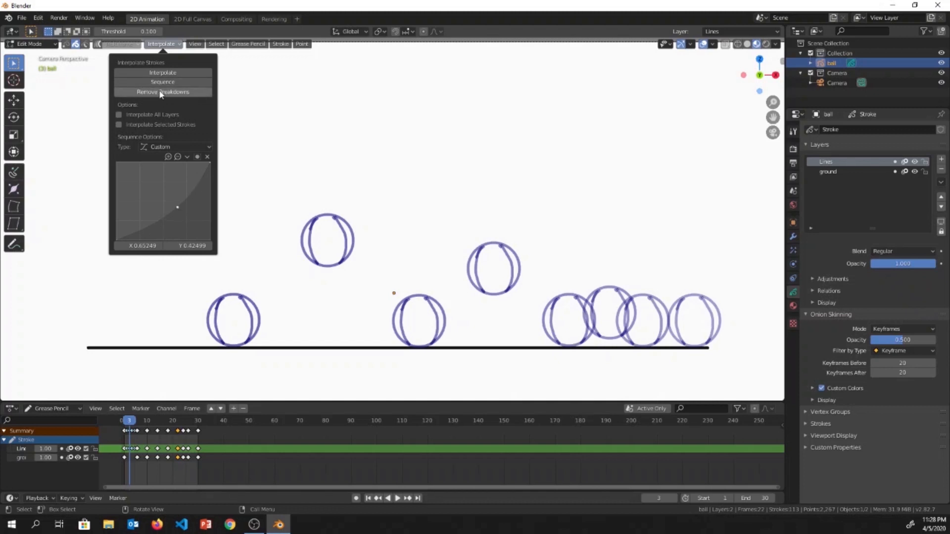
left_click(142, 83)
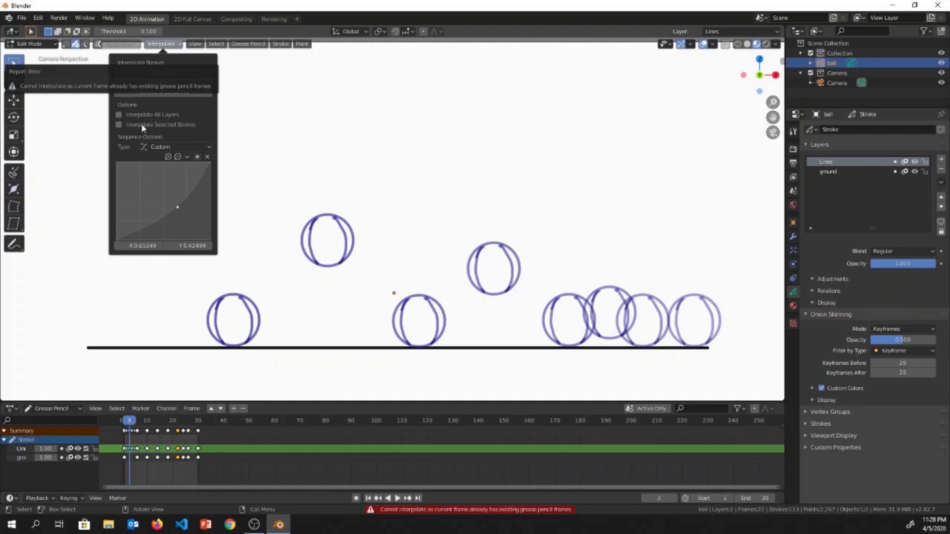
left_click(885, 351)
left_click(886, 362)
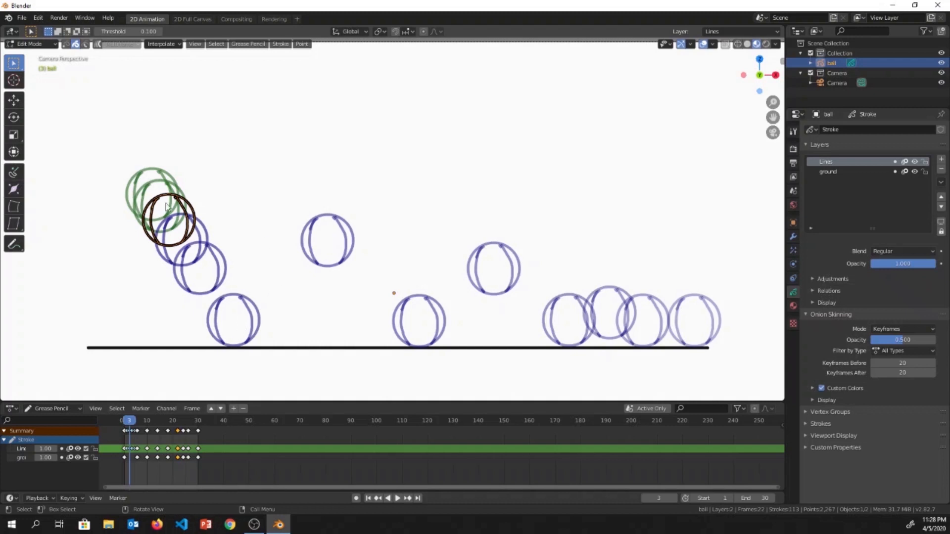
Interpolate the sequences for the ball's remaining descents, between frames 10 and 14, 18 and 22, and 24 and 26.
left_click_drag(130, 423, 155, 426)
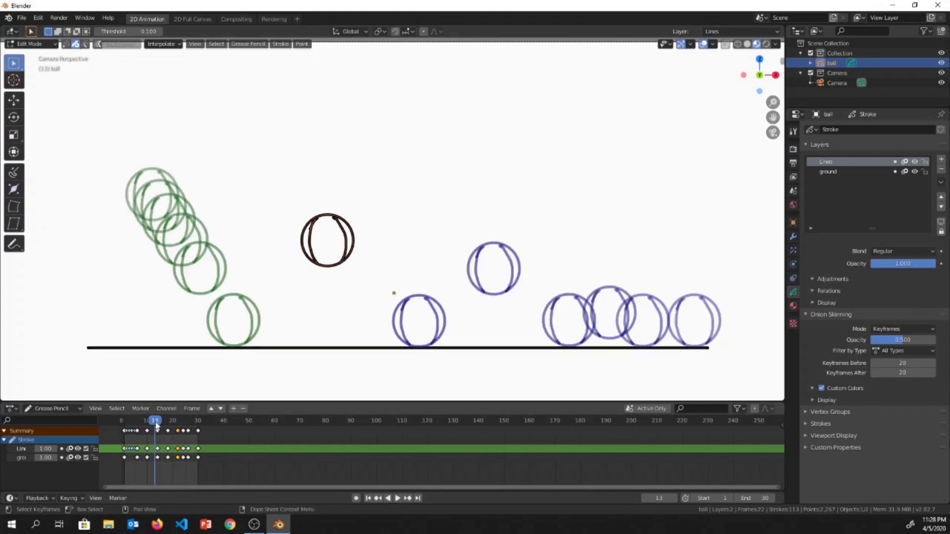
left_click(161, 44)
left_click(163, 78)
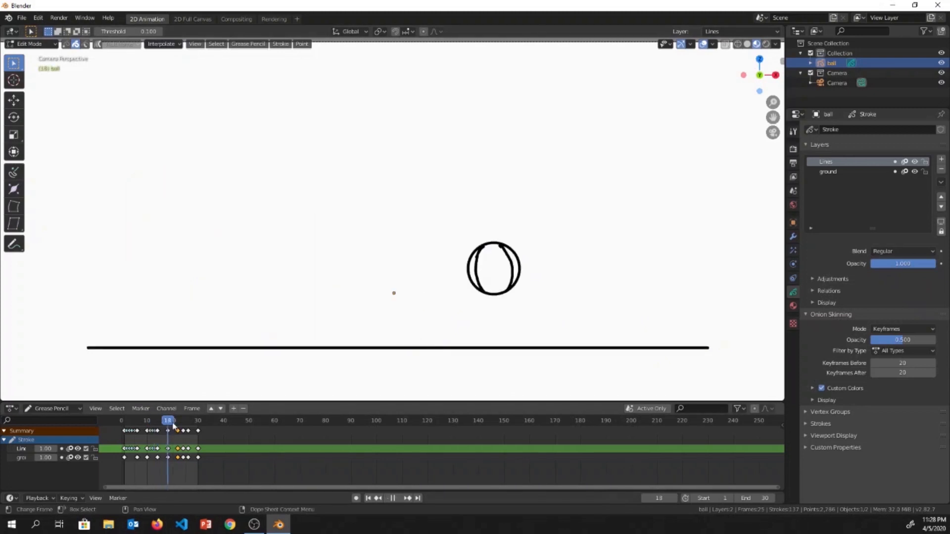
left_click(166, 44)
left_click(160, 79)
mouse_move(184, 424)
left_mouse_down()
mouse_move(194, 425)
mouse_move(169, 425)
left_mouse_up()
left_click(162, 44)
left_click(159, 79)
key("space")
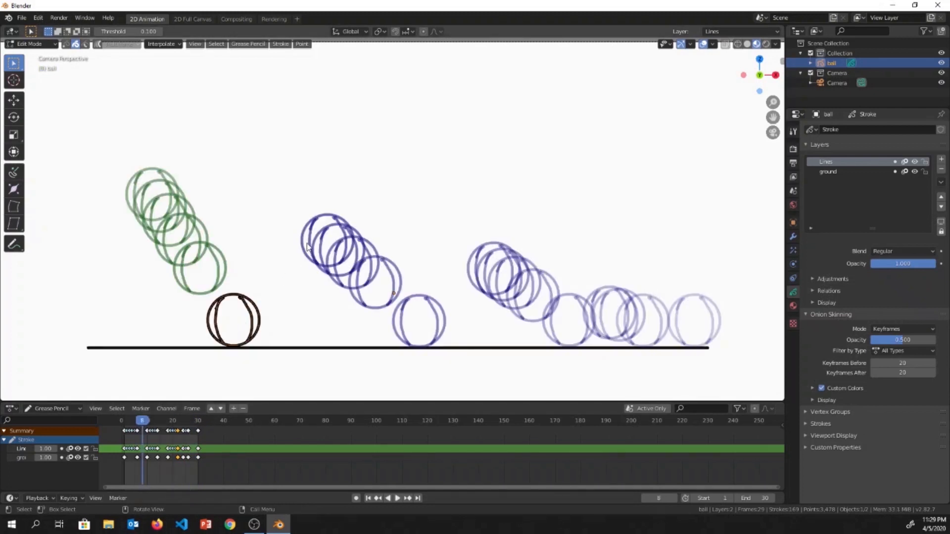
Reshape the custom curve into an ease-out with its point at about X 0.467, Y 0.675 and interpolate the first rise between frames 6 and 10.
left_click(172, 45)
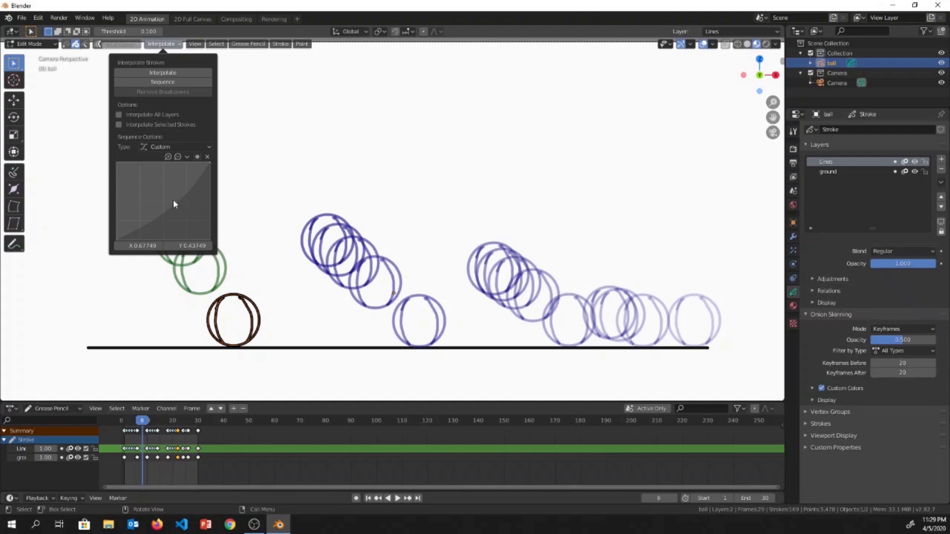
left_click_drag(174, 203, 161, 188)
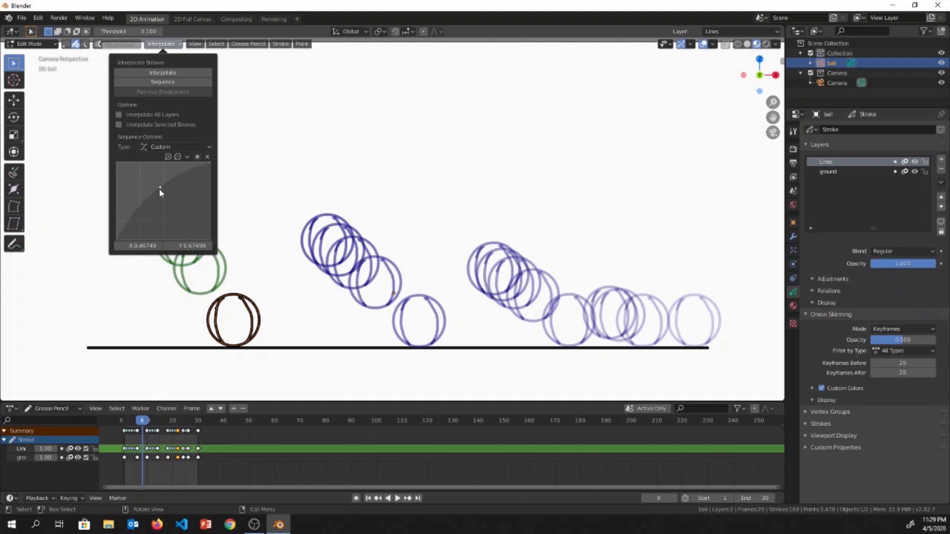
left_click(153, 82)
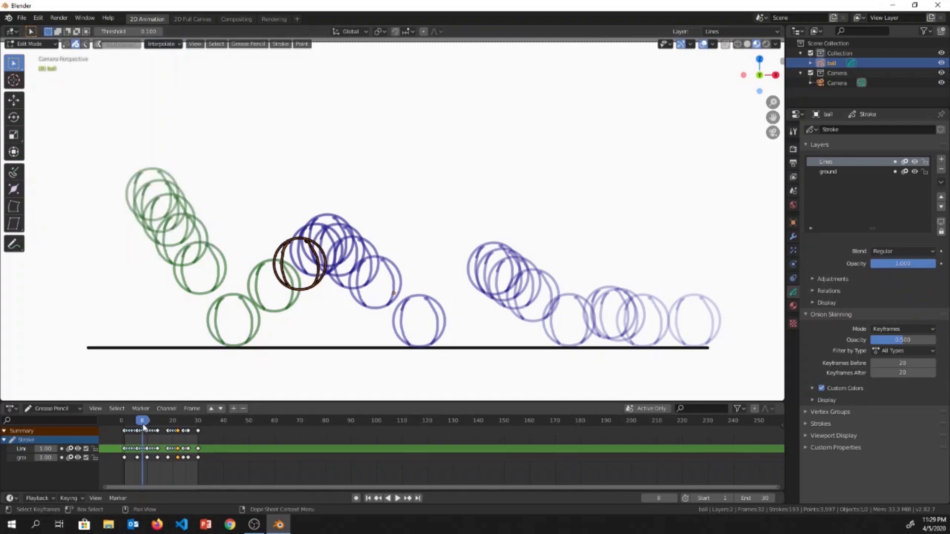
Interpolate the remaining gaps with the ease-out curve, between frames 14 and 18, 22 and 24, and 26 and 30.
left_click_drag(145, 424, 193, 424)
left_click(164, 45)
left_click(154, 83)
left_click(168, 44)
left_click(156, 82)
left_click(165, 44)
left_click(156, 82)
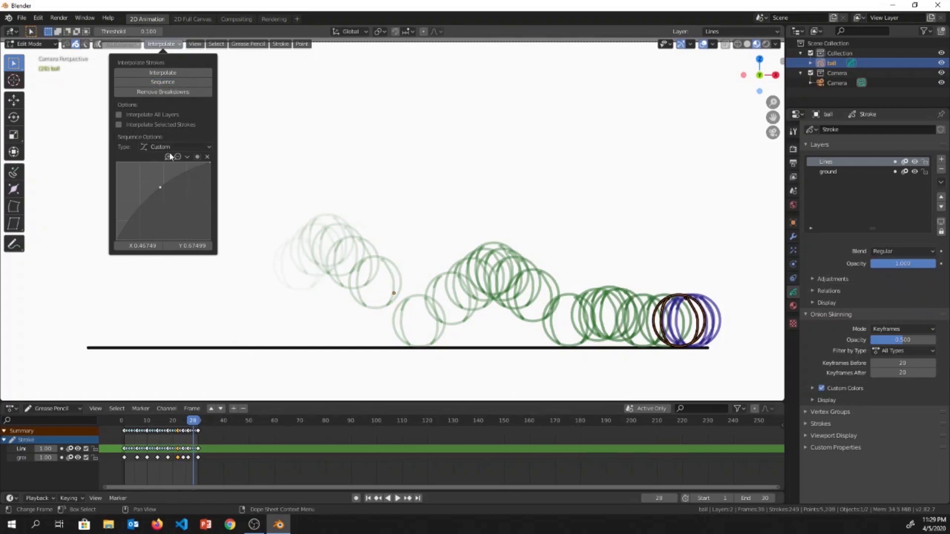
Scrub through and play back the fully interpolated bounce to review its timing.
left_click_drag(192, 424, 161, 427)
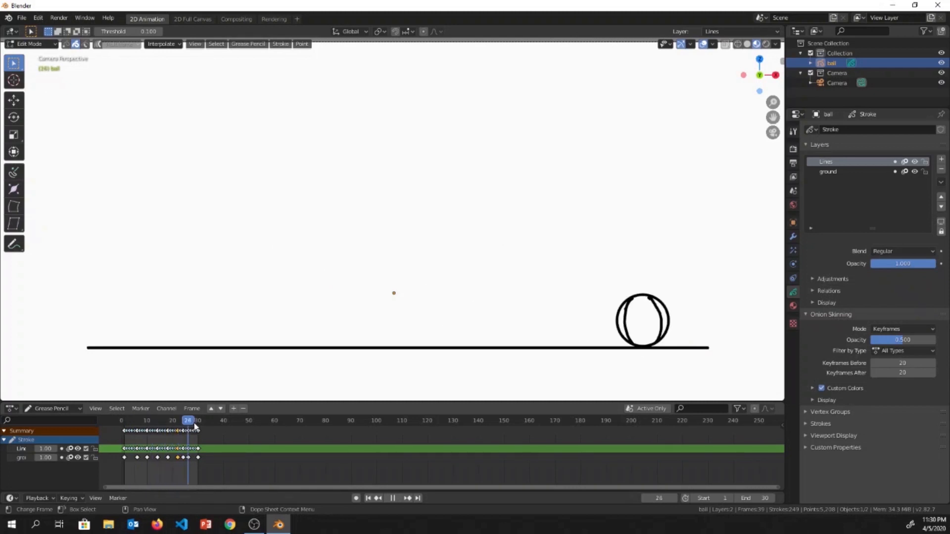
key("Escape")
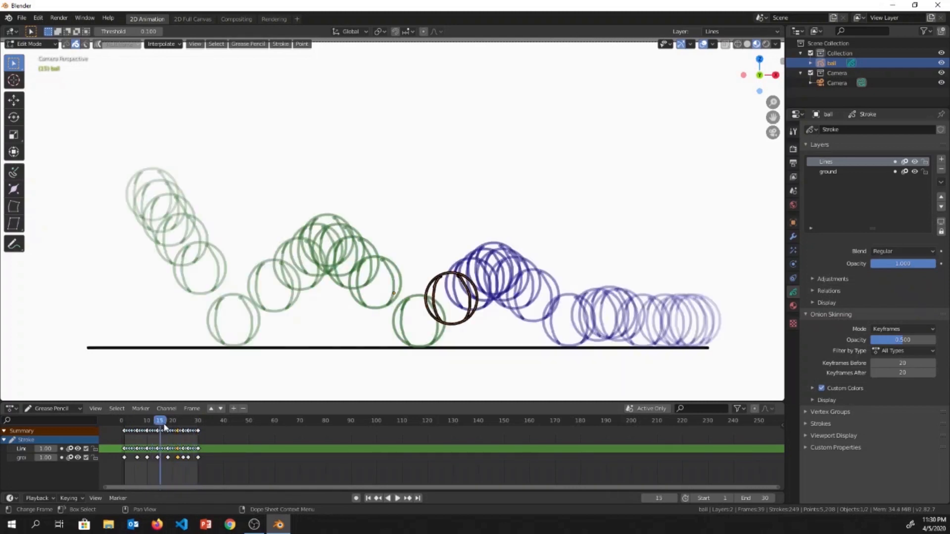
key("space")
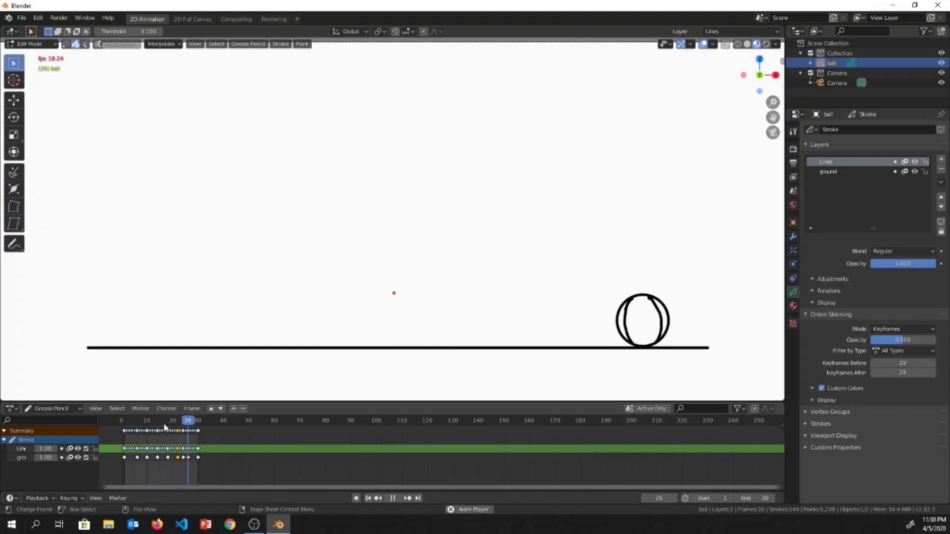
key("space")
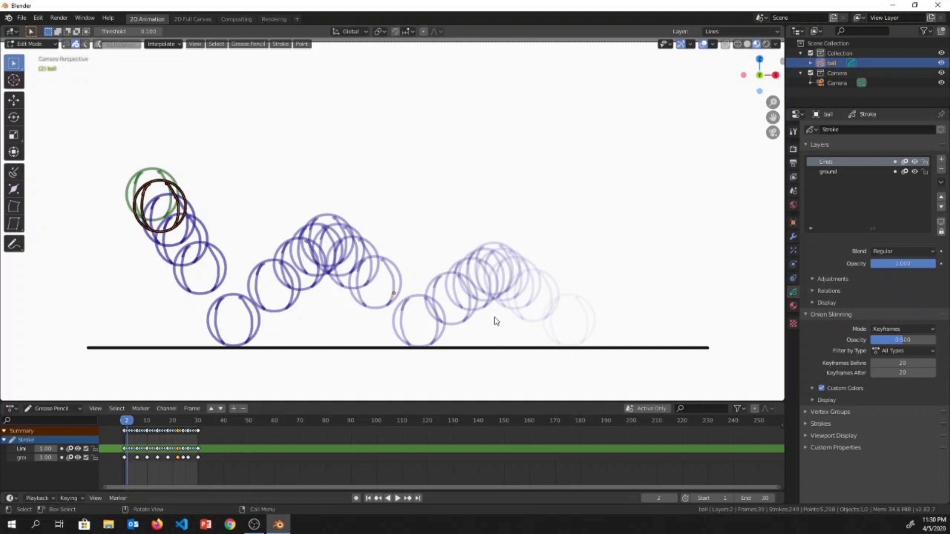
key("b")
left_click_drag(291, 181, 249, 180)
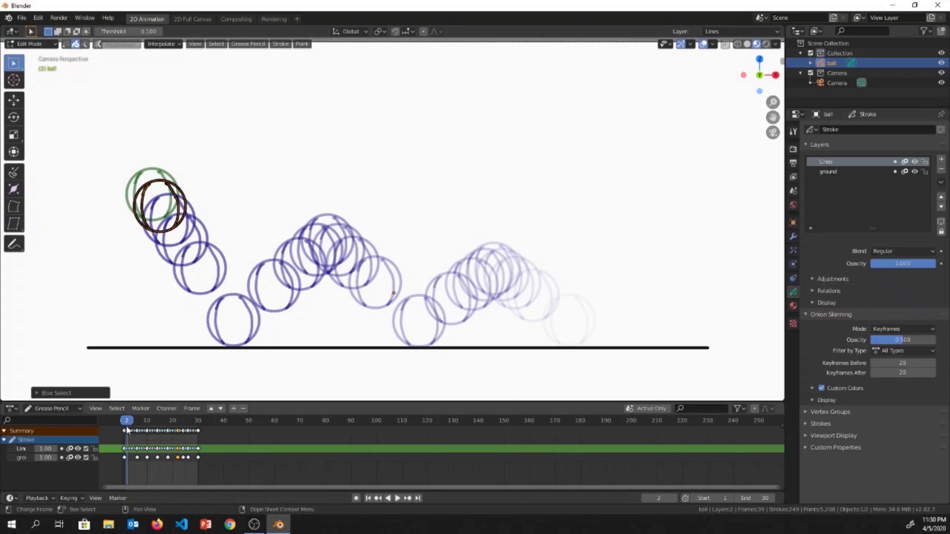
left_click(229, 246)
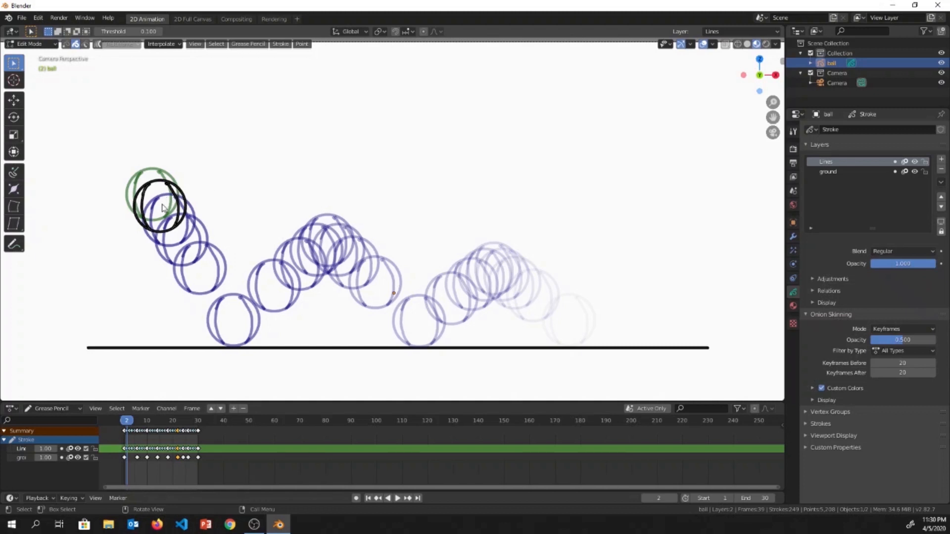
key("x")
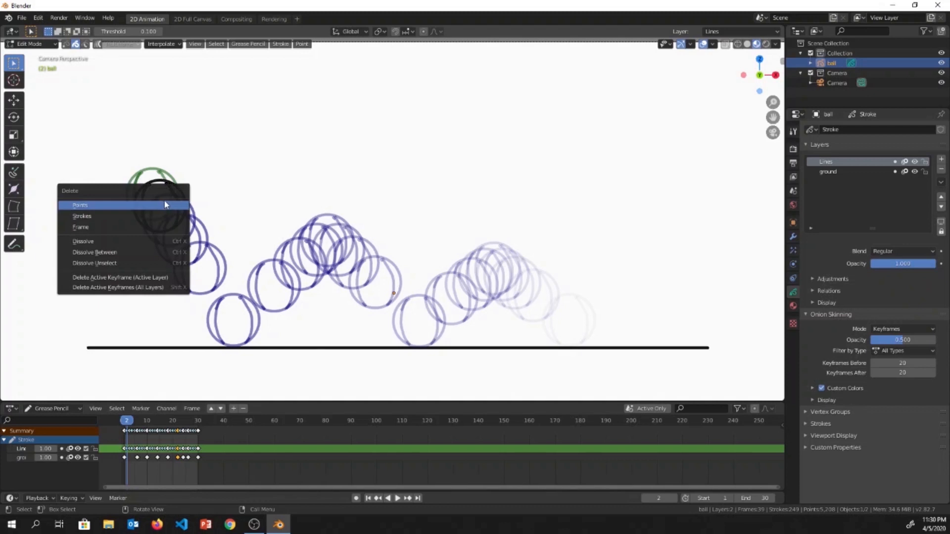
key("Escape")
Select the ball on frame 2 and shift it to the right along the X axis.
left_click_drag(134, 171, 174, 212)
key("g")
key("x")
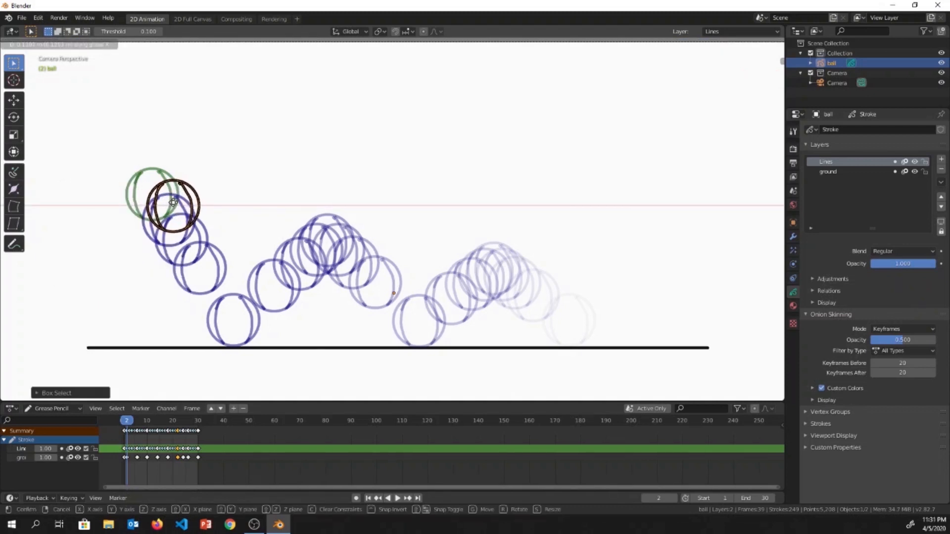
left_click(173, 202)
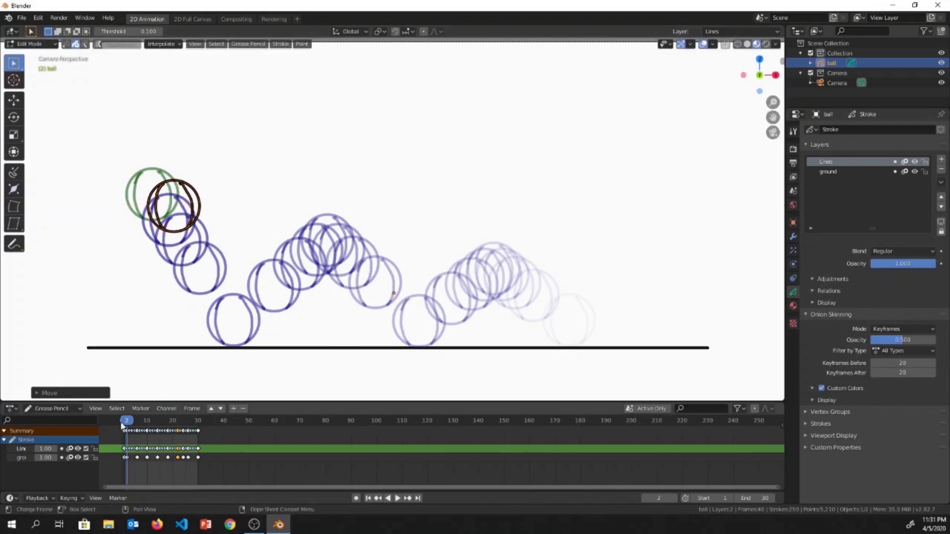
Shift the ball on frame 5 to the right along the X axis, above the first ground contact pose.
key("Right")
key("Right")
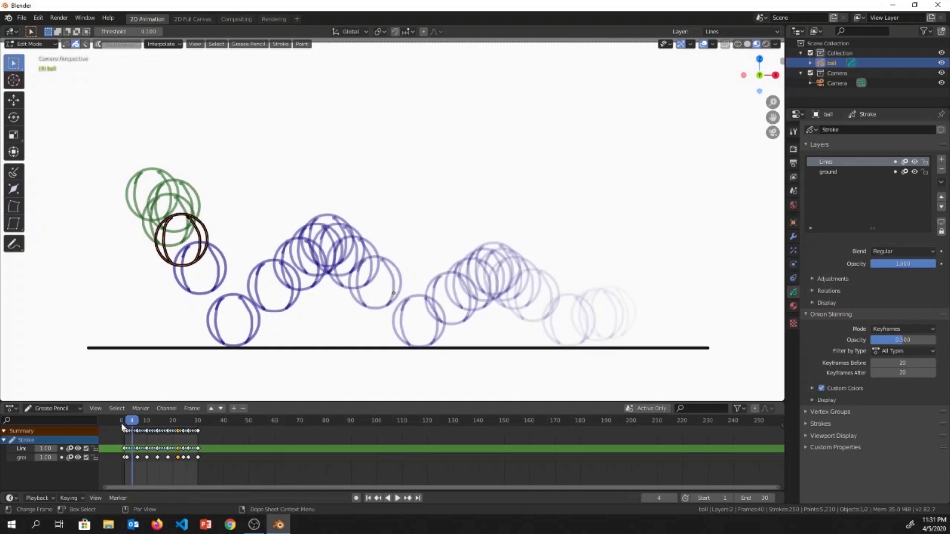
key("Right")
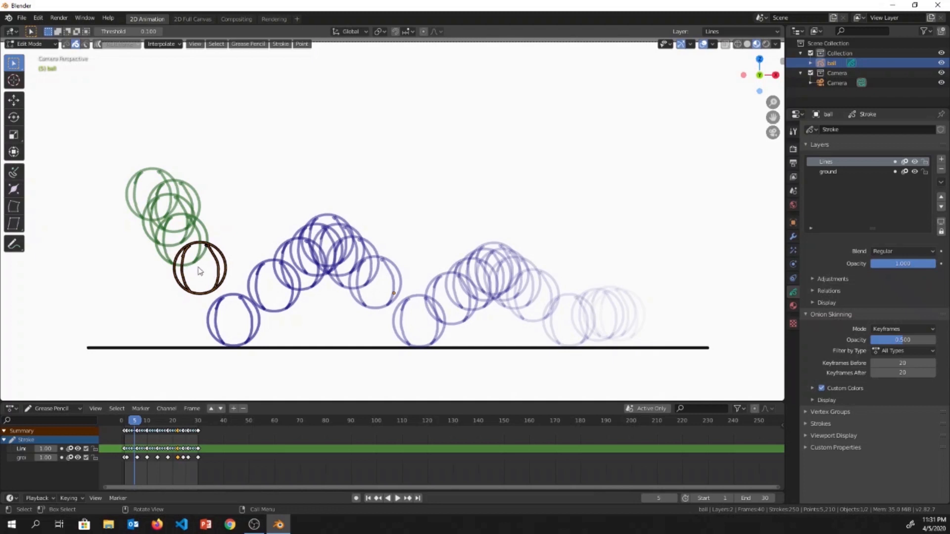
key("g")
key("x")
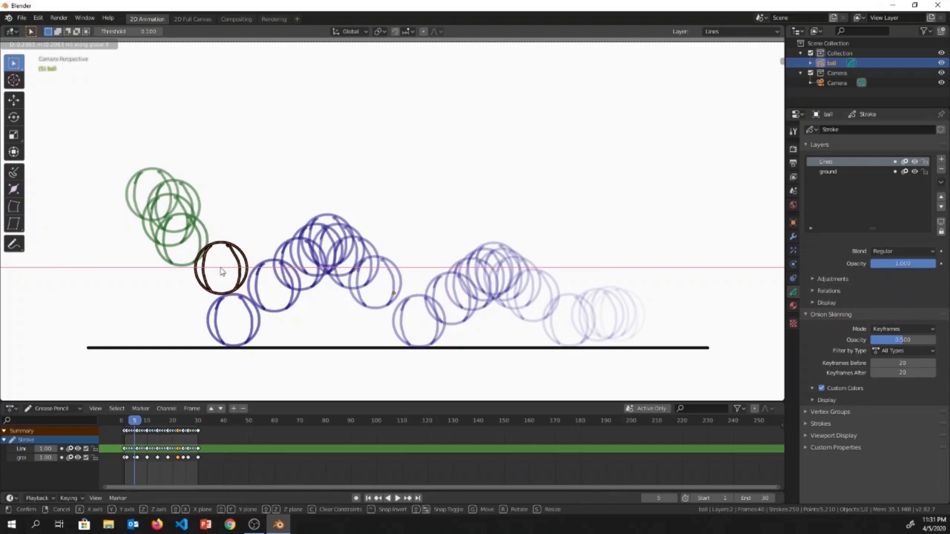
left_click(221, 268)
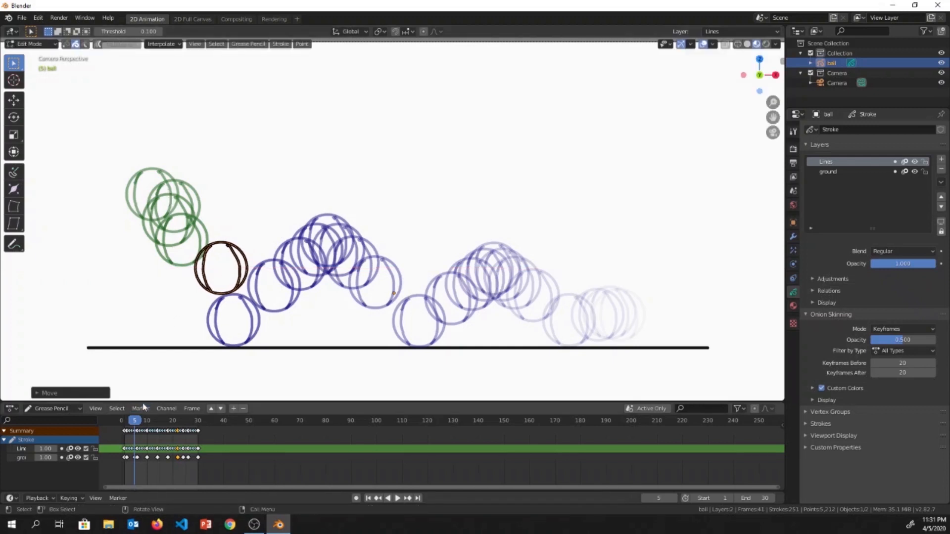
Move the ball on frame 3 to the right along the X axis, beyond the frame 2 pose.
key("Left")
key("Left")
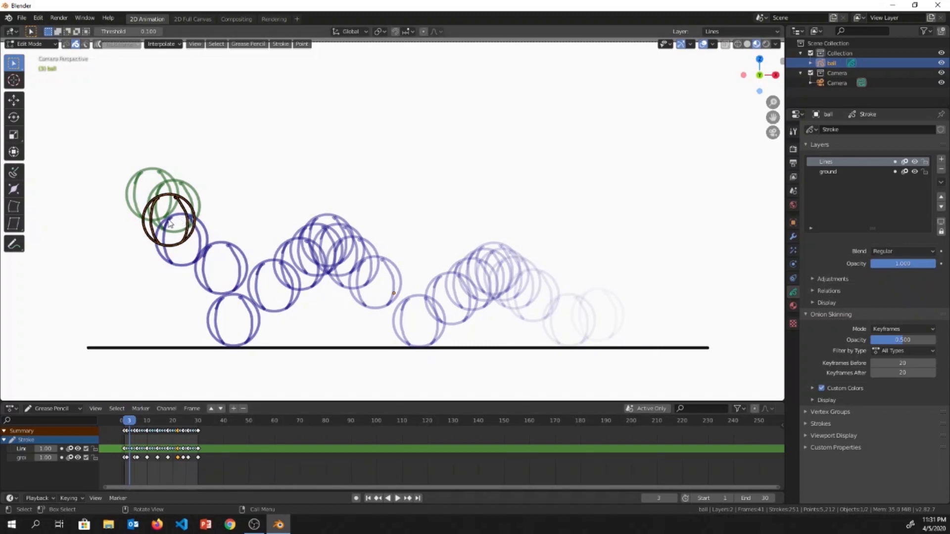
key("g")
key("x")
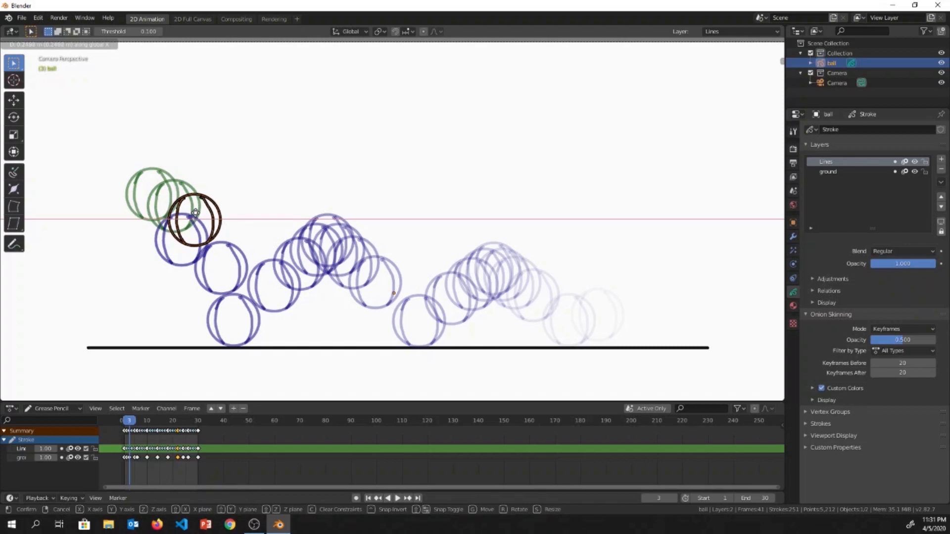
left_click(196, 213)
Move the ball on frame 4 to the right along the X axis so it lies between the frame 3 and 5 poses.
key("Left")
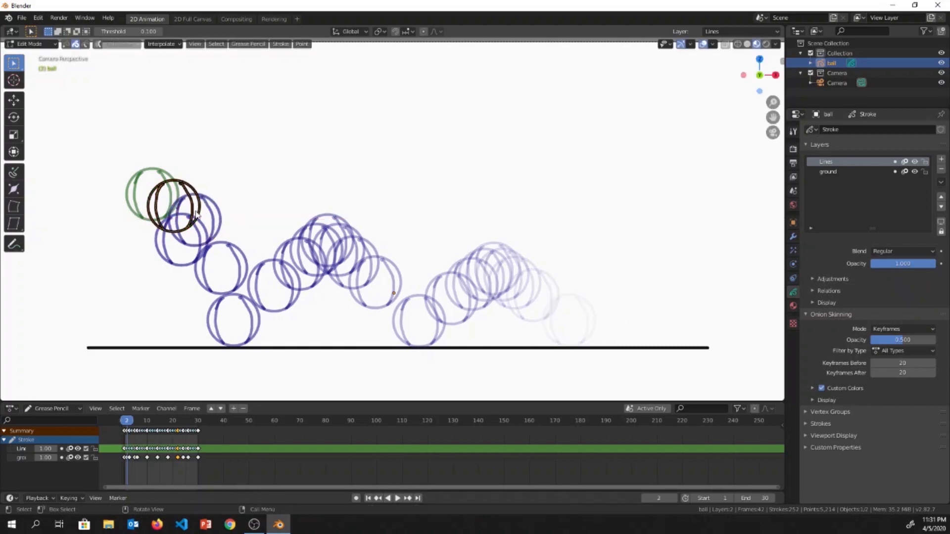
key("Right")
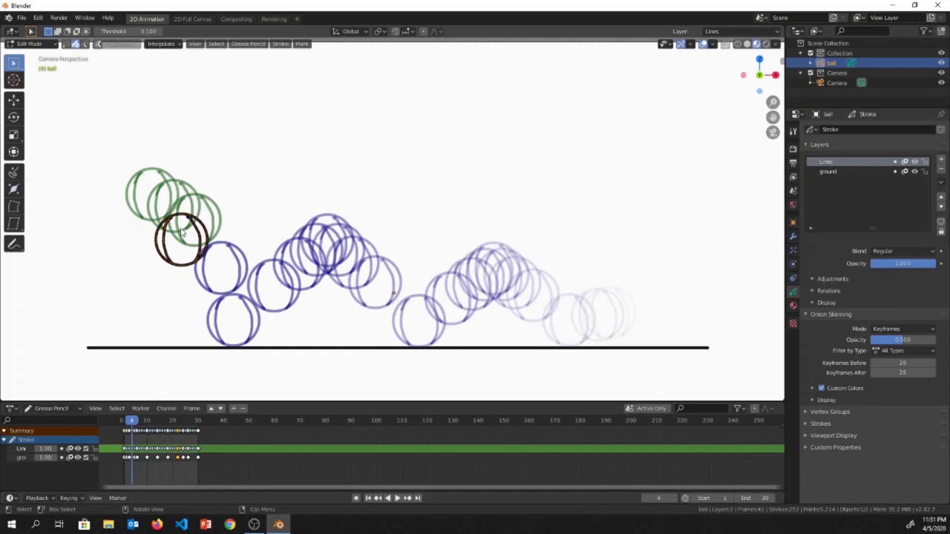
key("g")
key("x")
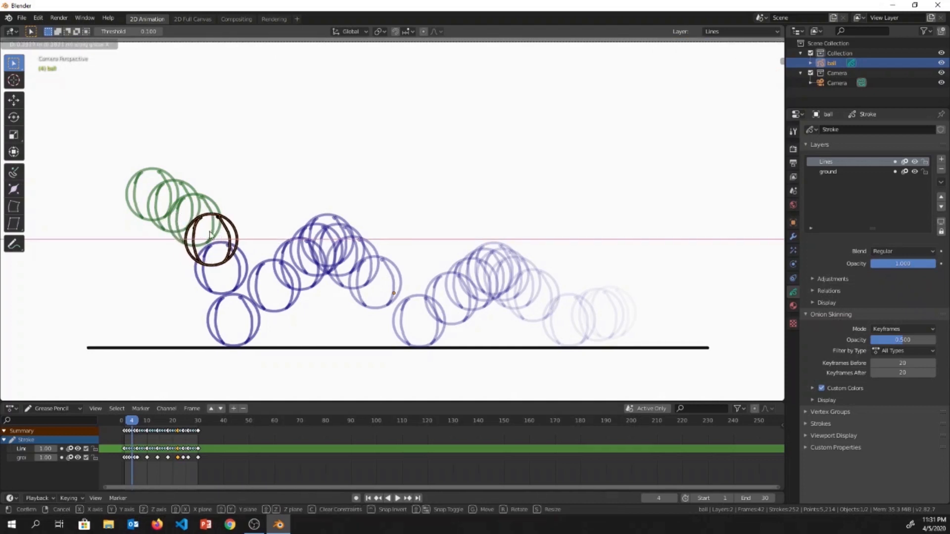
left_click(214, 233)
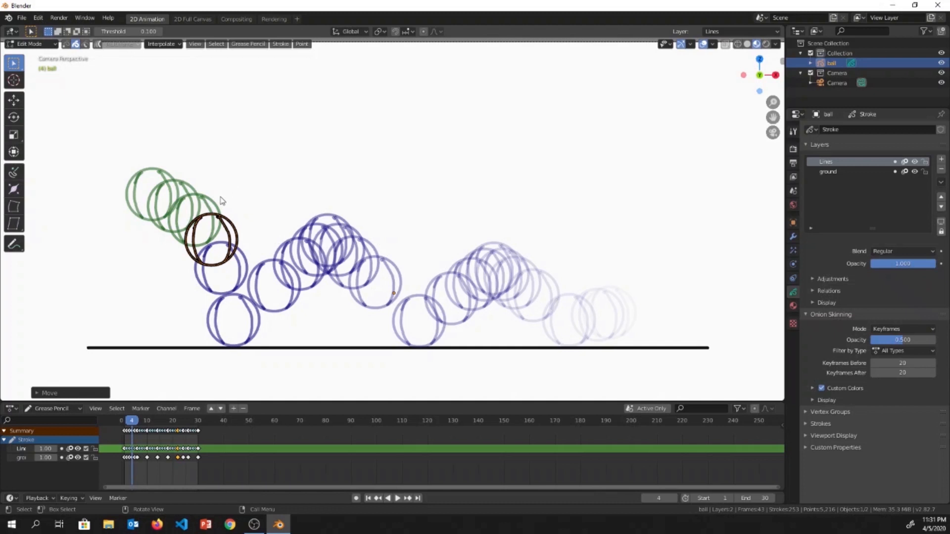
Step back and forth through the first descent to examine the arc of the adjusted ball poses.
key("Left")
key("Left")
key("Left")
key("Left")
key("Right")
key("Right")
key("Right")
key("Right")
key("Right")
key("Right")
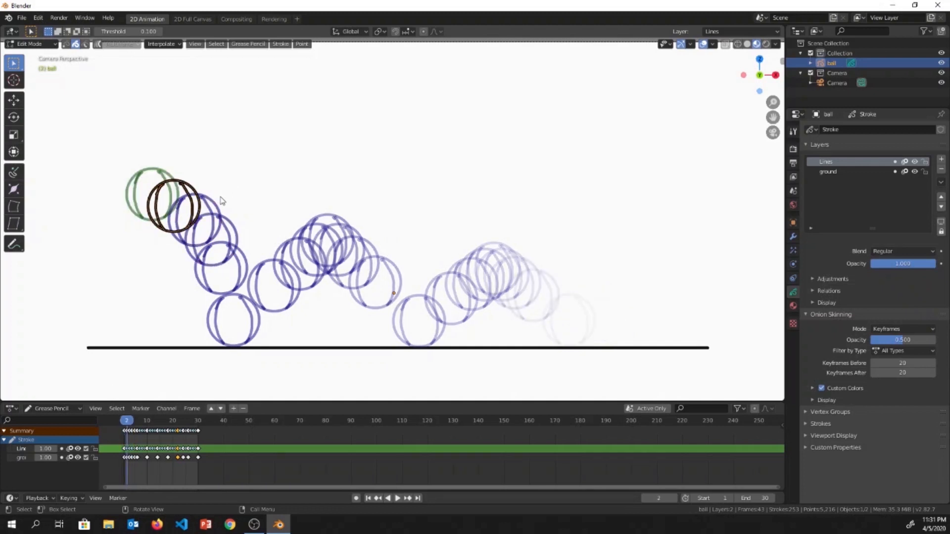
key("Left")
key("Left")
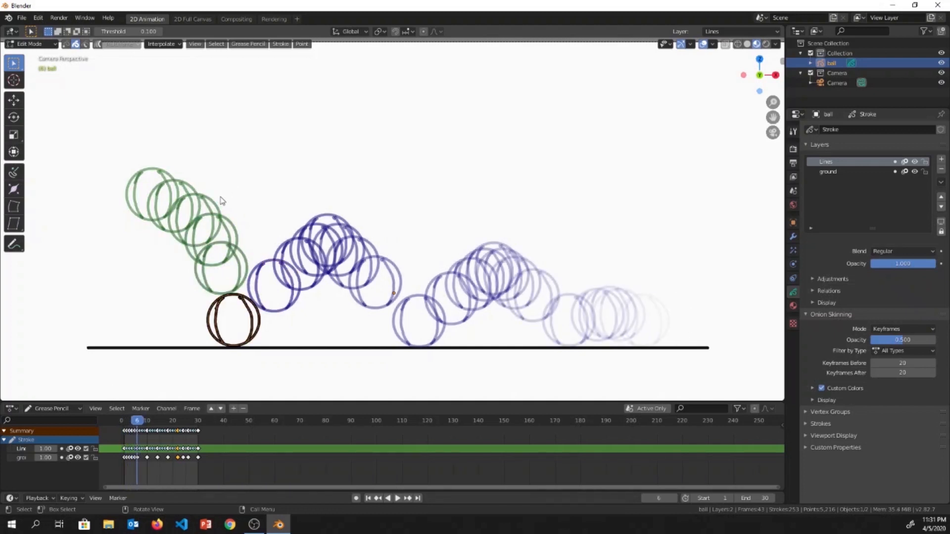
key("Right")
key("Left")
Shift the ball on frame 7 to the left along the X axis to steepen the start of the first rise.
key("Right")
key("Right")
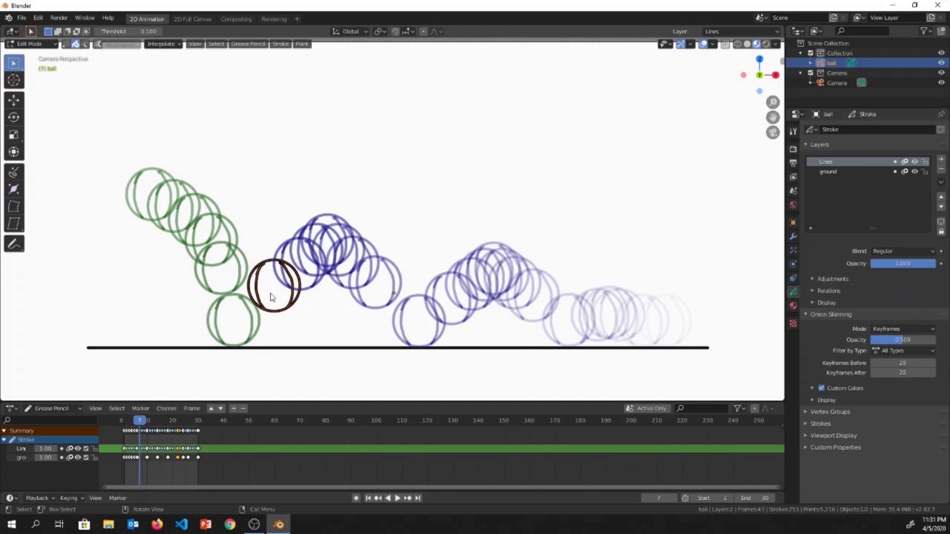
key("g")
key("x")
left_click(253, 283)
Move the balls on frames 9 and 8 to the left along the X axis to round the first rise.
key("Right")
key("Right")
key("g")
key("x")
left_click(293, 237)
key("Left")
key("g")
key("x")
left_click(268, 254)
Move the ball on frame 11 to the right along the X axis, just past the first bounce's peak.
key("Right")
key("Right")
key("Right")
key("g")
key("x")
left_click(370, 243)
Move the balls on frames 13 and 12 to the right along the X axis to round the descent after the first bounce.
key("Right")
key("Right")
key("g")
key("x")
left_click(407, 275)
key("Left")
key("g")
key("x")
left_click(396, 253)
Shift the ball on frame 15 to the left along the X axis, closer above the second ground contact.
key("Right")
key("Right")
key("Right")
key("g")
key("x")
left_click(442, 290)
key("g")
key("x")
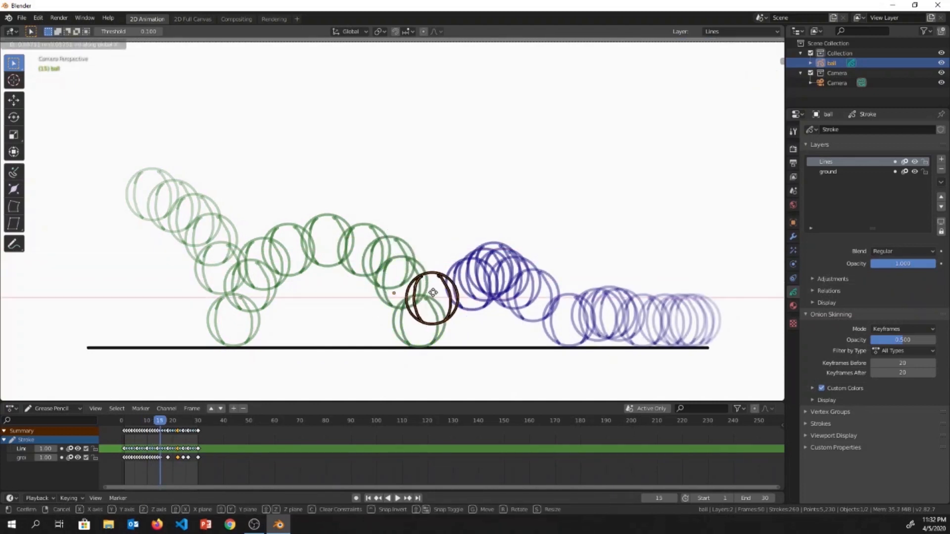
left_click(442, 290)
Move the balls on frames 16 and 17 to the left along the X axis to round the second rise.
key("Right")
key("Right")
key("g")
key("x")
left_click(440, 277)
Move the balls on frames 19 to 21 to the right along the X axis to round the second bounce's descent.
key("Right")
key("Right")
key("Right")
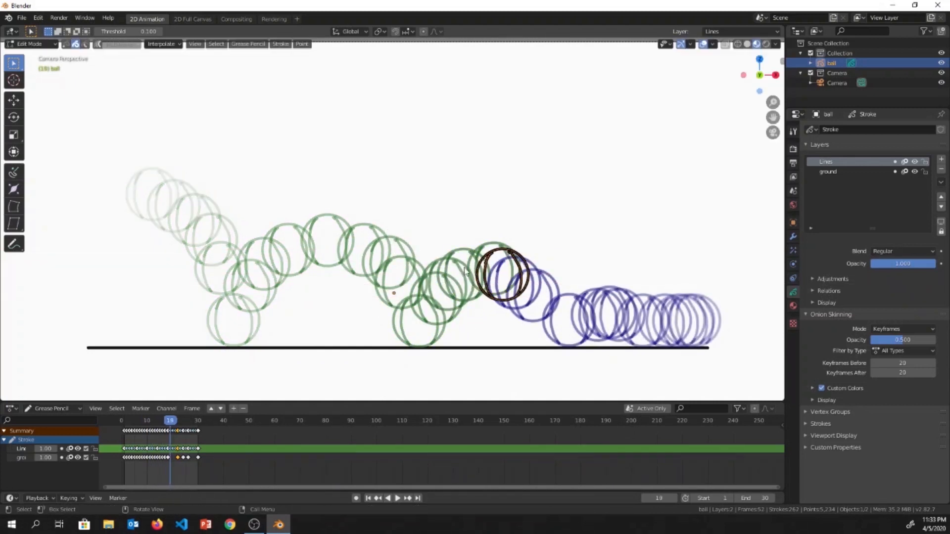
key("Right")
key("g")
key("x")
left_click(536, 278)
key("Left")
key("g")
key("x")
left_click(558, 283)
Move the ball on frame 23 to the left and the one on frame 25 to the right along the X axis.
key("Right")
key("Right")
key("Right")
key("g")
key("x")
left_click(584, 310)
key("Right")
key("Right")
key("g")
key("x")
left_click(596, 309)
Step through the frames and play back the animation to examine the arcs of the adjusted bounces.
key("Left")
key("Left")
key("Left")
key("Right")
key("Right")
key("Right")
key("Right")
key("Right")
key("Right")
key("Right")
key("Right")
key("Right")
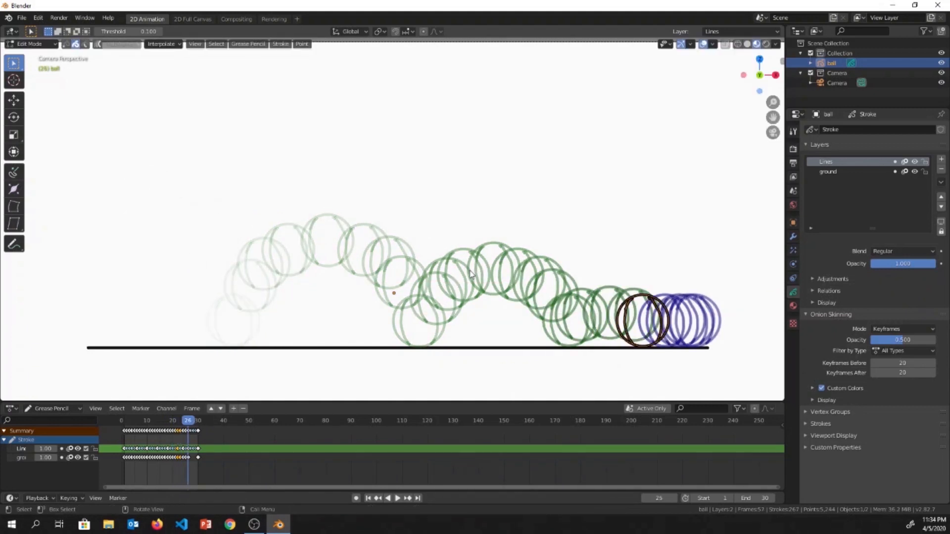
key("Left")
key("Left")
key("Left")
key("Left")
key("Left")
key("Left")
key("Left")
key("Left")
key("Left")
key("Left")
key("Left")
key("Left")
key("Left")
key("Left")
key("Left")
key("Left")
key("Left")
key("Left")
key("Left")
key("Left")
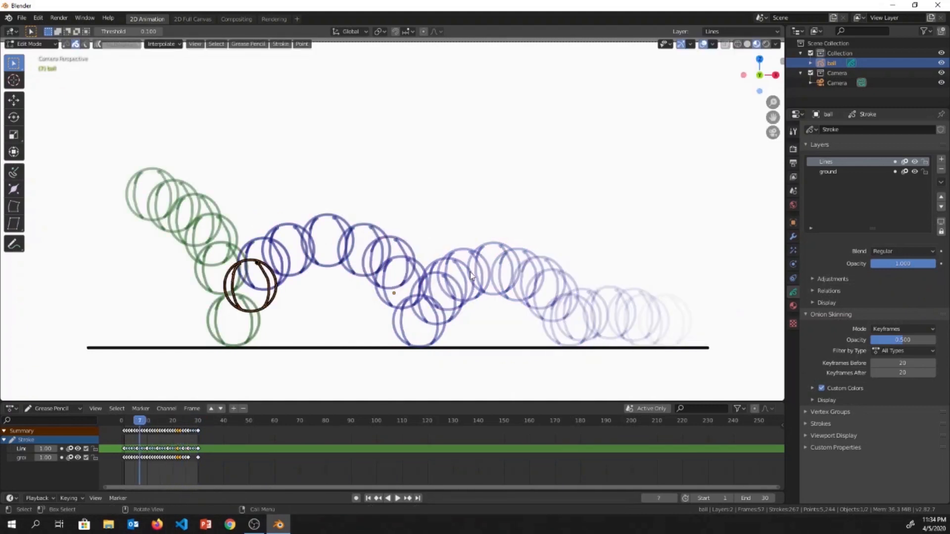
key("Left")
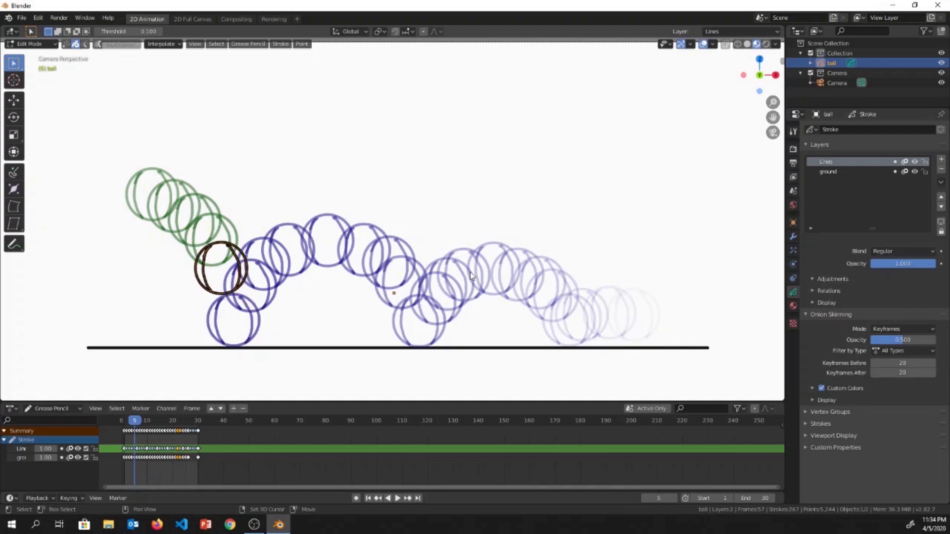
key("space")
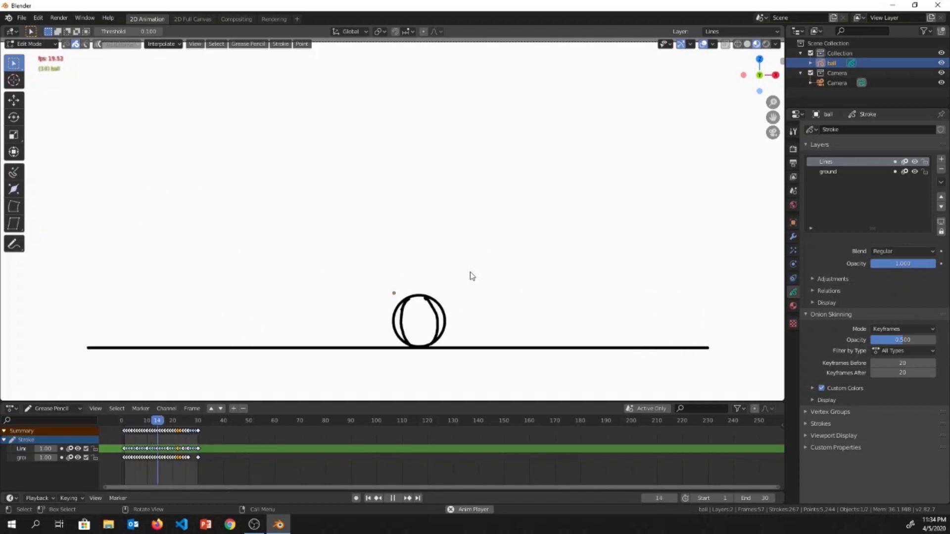
key("space")
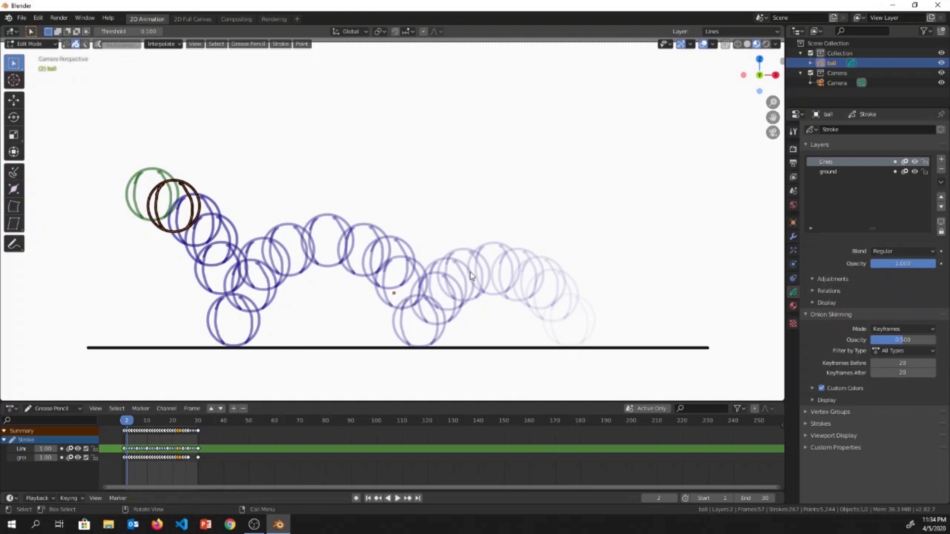
Switch the ball to Sculpt Mode and set up the Push brush with a radius of 85 px.
left_click(54, 46)
left_click(39, 78)
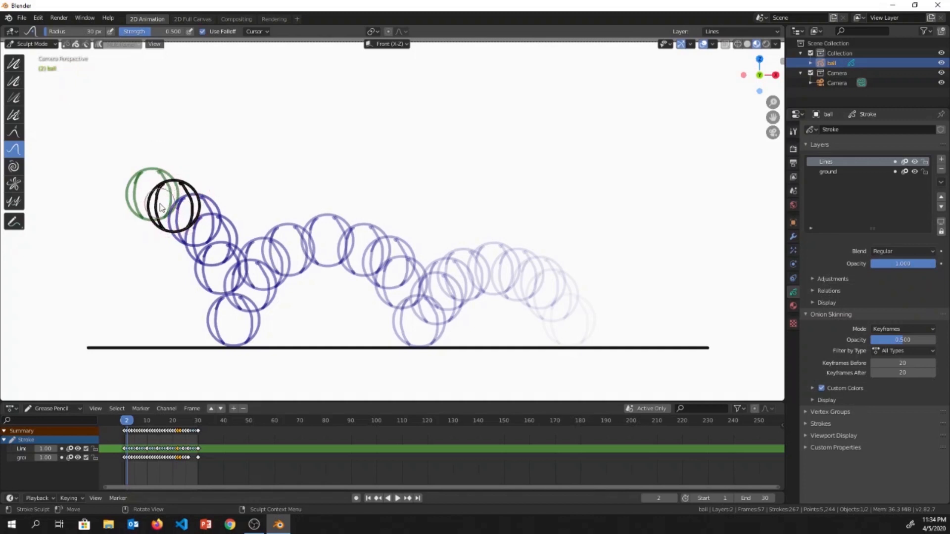
left_click(14, 133)
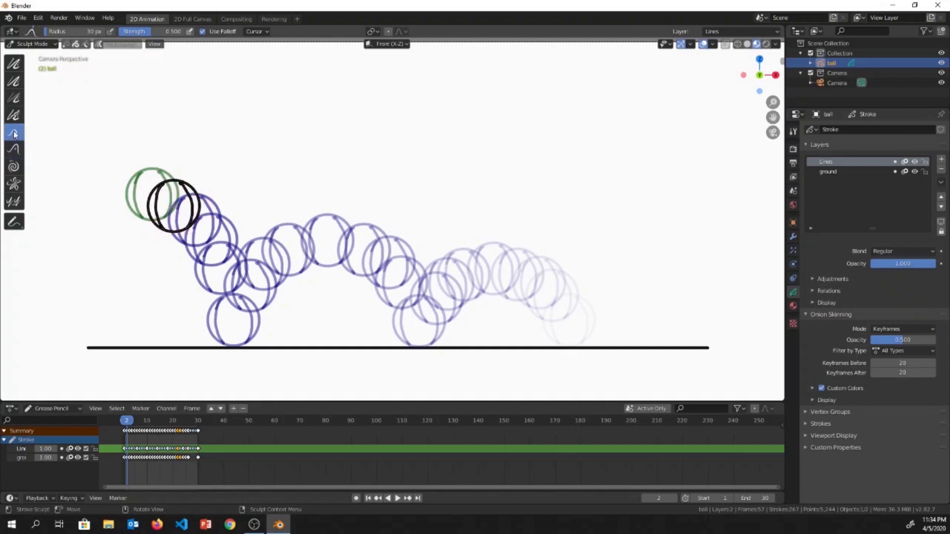
left_click(15, 149)
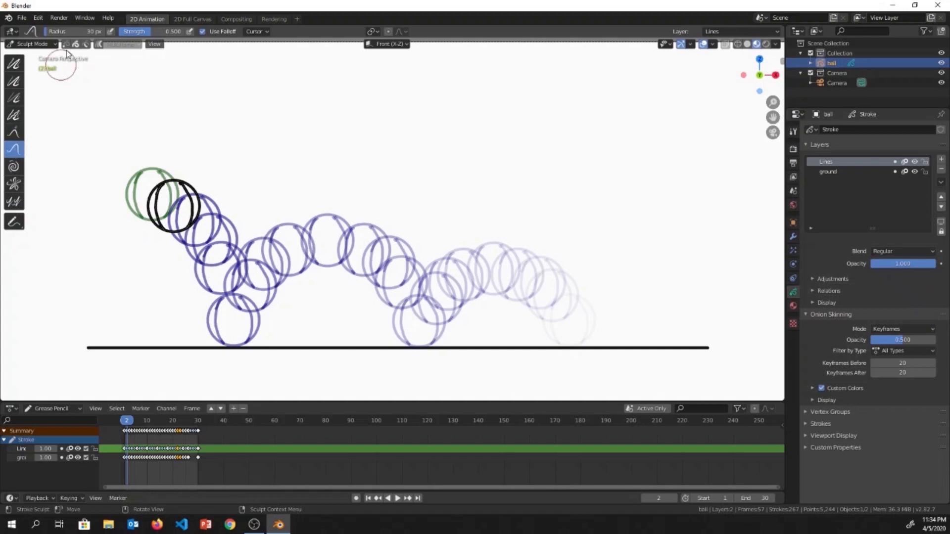
left_click_drag(56, 31, 58, 32)
left_click_drag(57, 33, 58, 32)
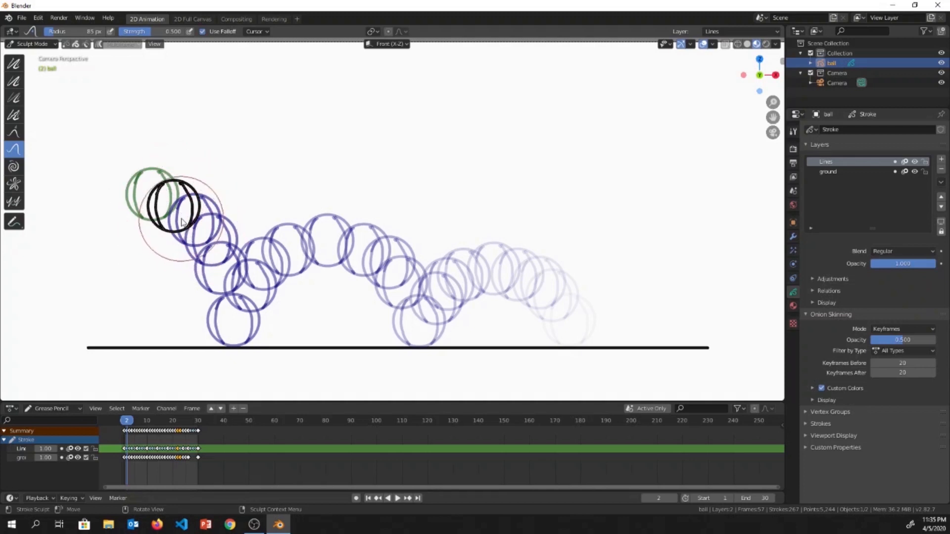
Try to stretch the ball on frame 2 along its falling direction with the Push brush.
left_click_drag(181, 212, 191, 218)
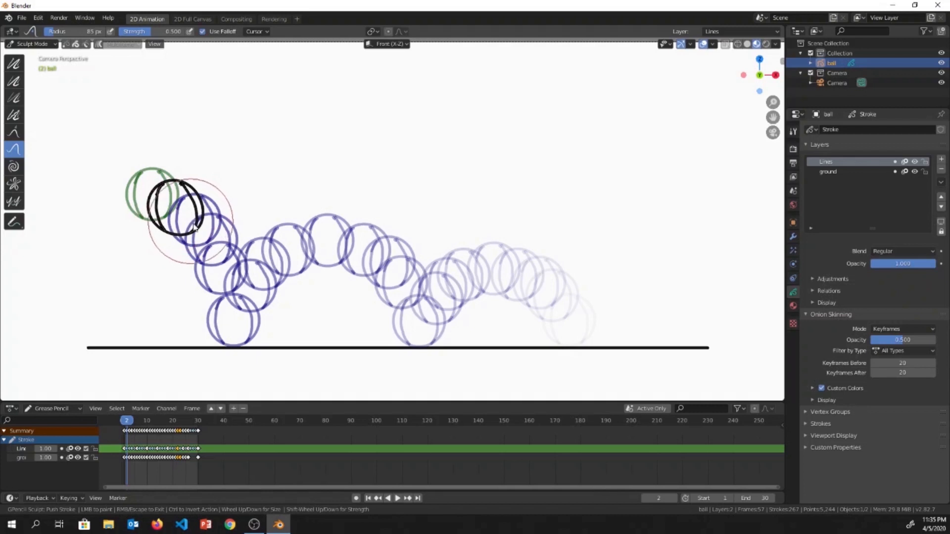
left_click_drag(183, 215, 185, 218)
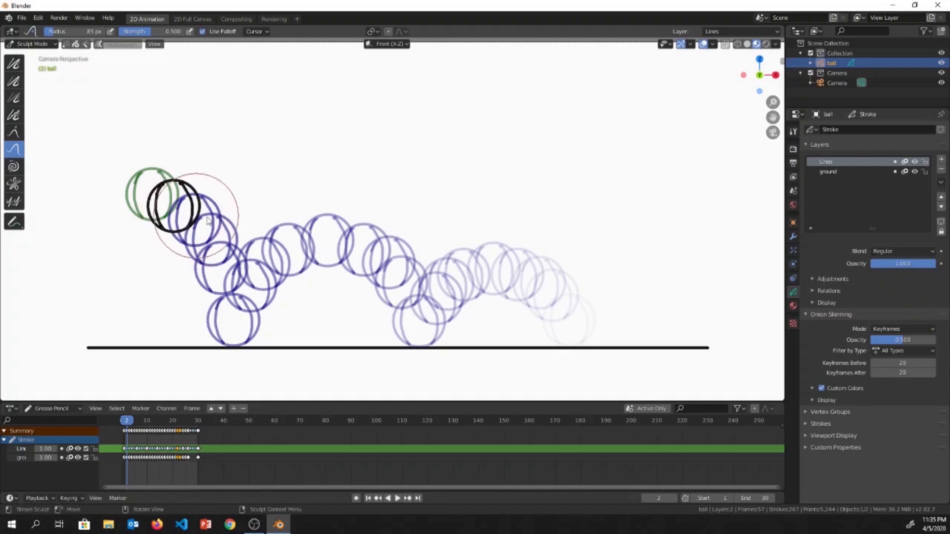
key("period")
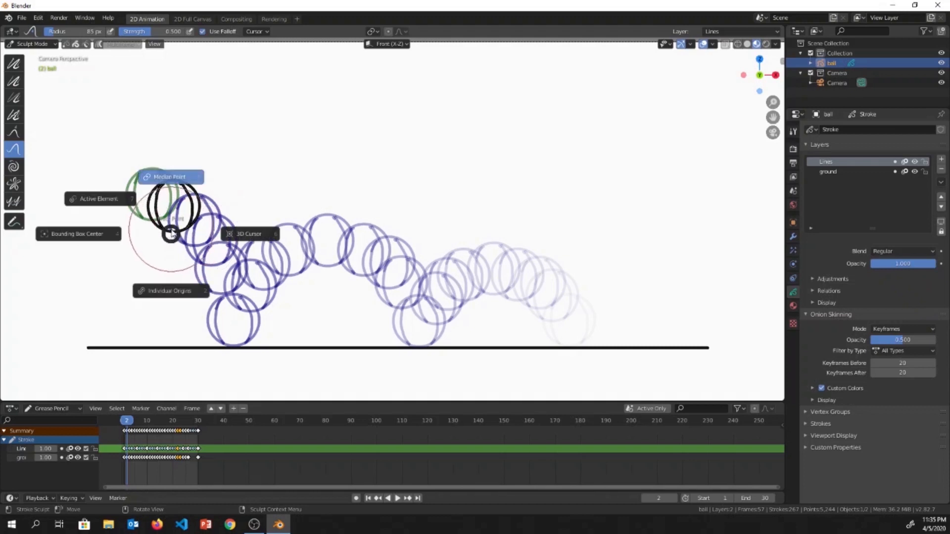
left_click(177, 221)
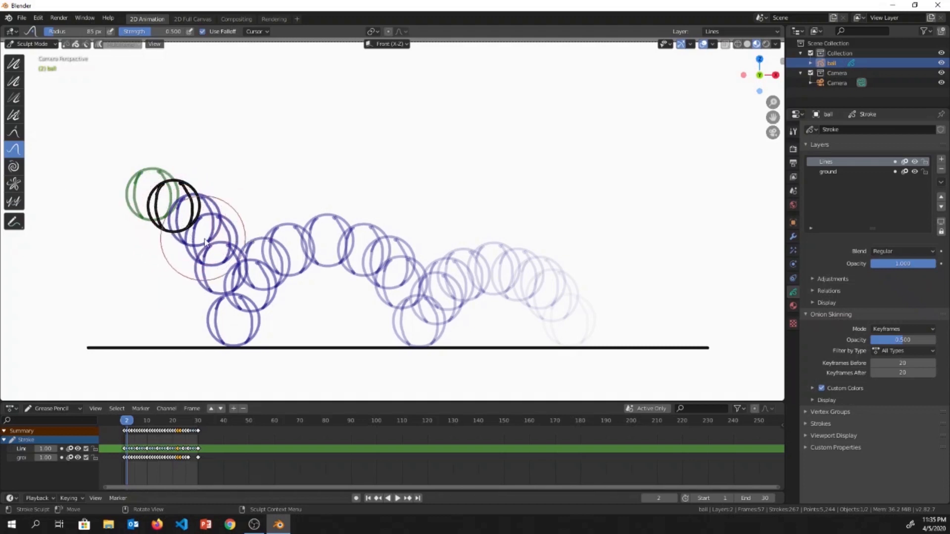
Stretch the balls on frames 3 and 4 slightly along the falling direction by pushing their leading edges outward.
key("Right")
mouse_move(202, 238)
left_mouse_down()
mouse_move(213, 246)
mouse_move(208, 238)
left_mouse_up()
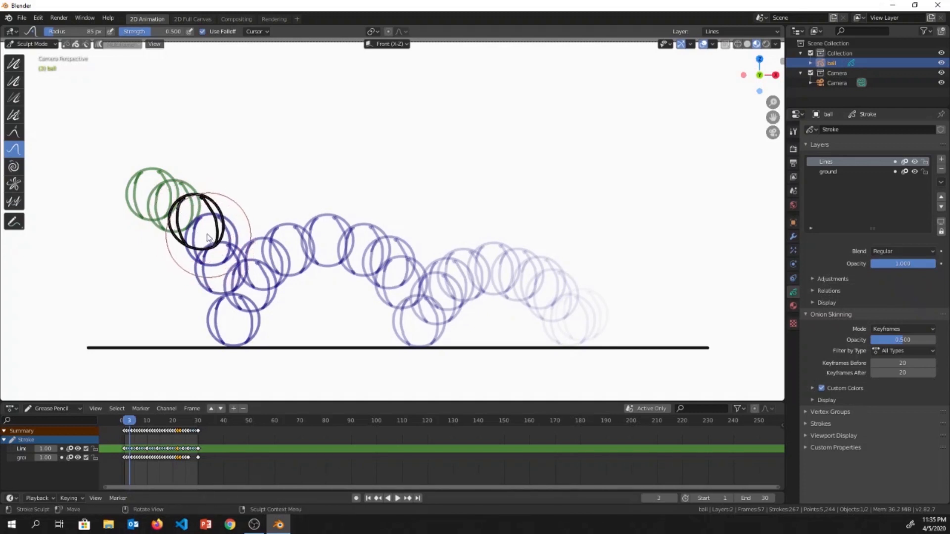
key("Right")
left_click_drag(215, 257, 224, 273)
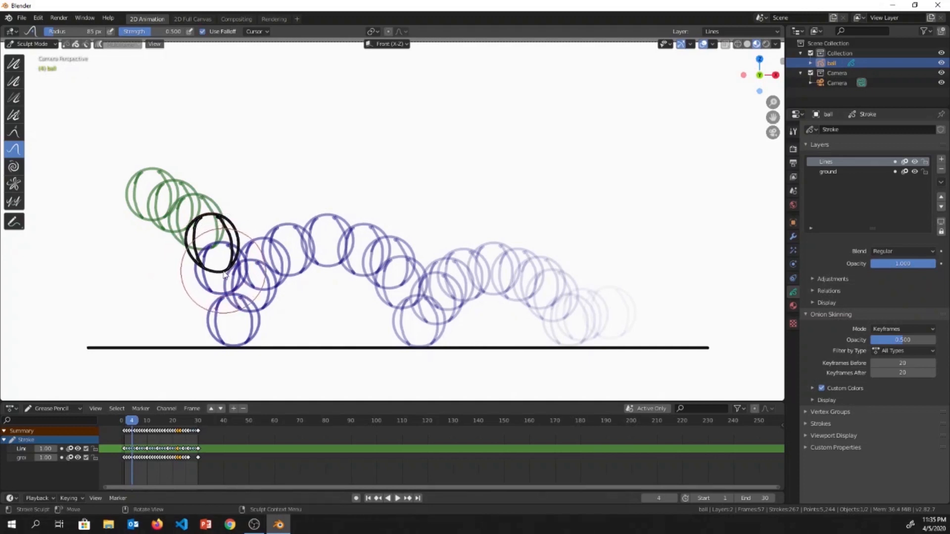
Push the lower and upper edges of the frame 4 ball outward to elongate it further along the fall.
left_click_drag(220, 253, 222, 268)
left_click_drag(198, 218, 195, 217)
key("Right")
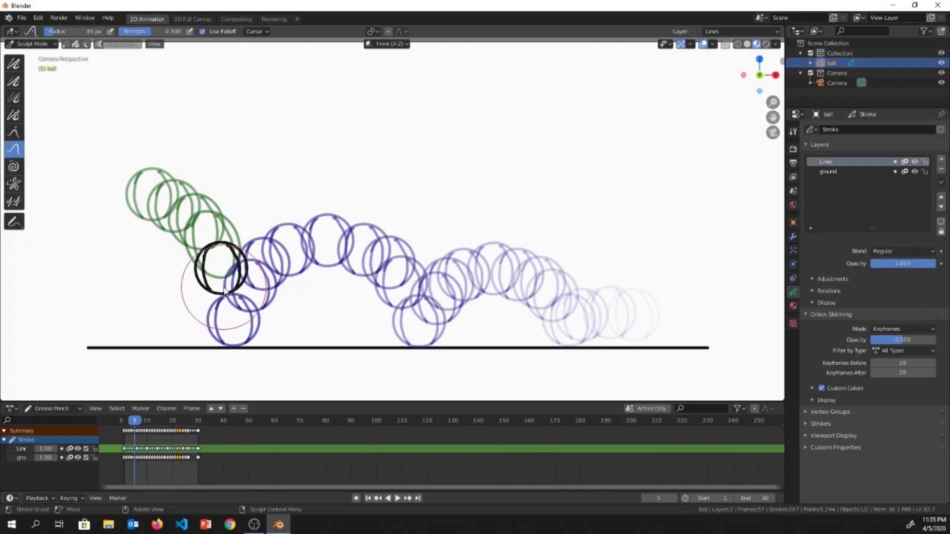
Stretch the ball on frame 5 into a long, slanted oval reaching down toward the first ground contact.
left_click_drag(223, 290, 237, 337)
left_click_drag(222, 274, 234, 333)
left_click_drag(222, 295, 230, 321)
left_click_drag(221, 250, 217, 254)
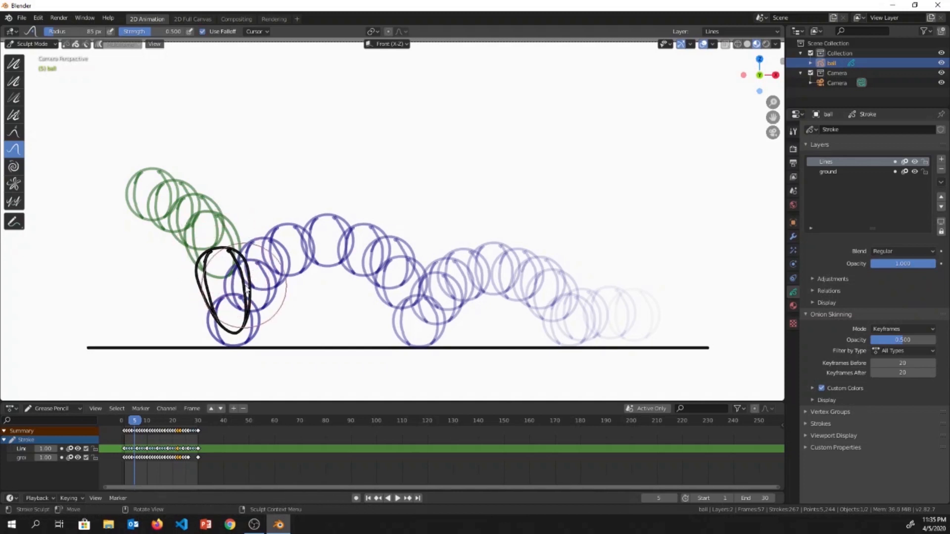
mouse_move(243, 299)
left_mouse_down()
mouse_move(224, 341)
mouse_move(227, 313)
mouse_move(245, 321)
mouse_move(218, 323)
left_mouse_up()
key("Left")
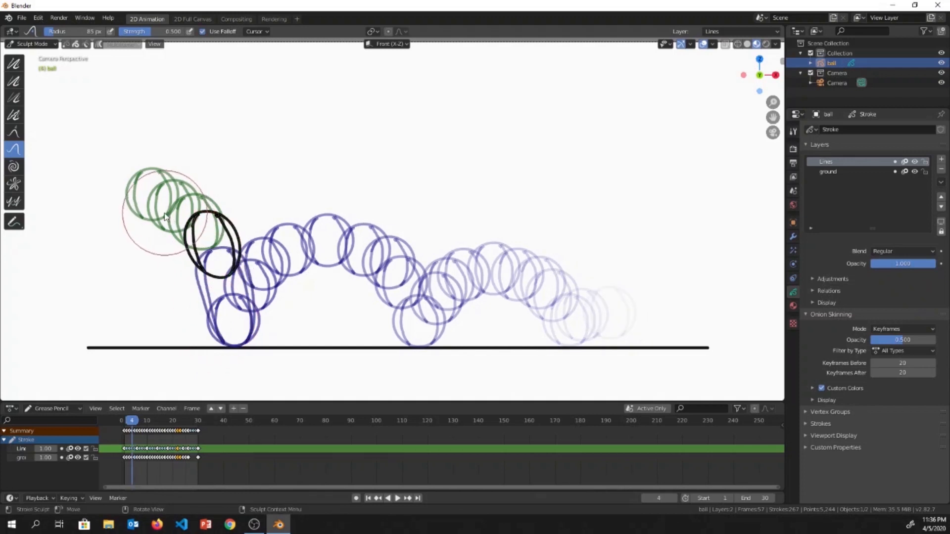
Squash the ball on frame 6 against the ground by lowering its top and widening its sides.
key("Right")
key("Right")
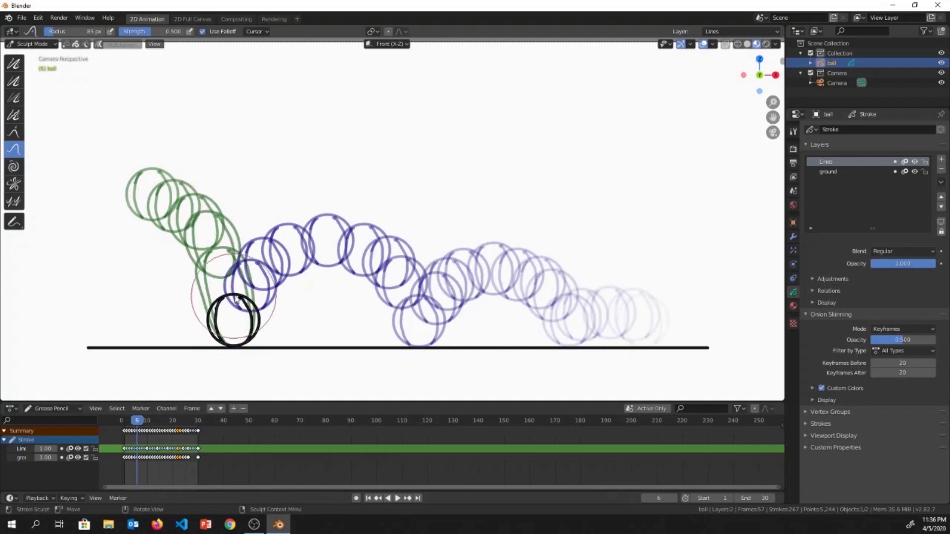
mouse_move(230, 303)
left_mouse_down()
mouse_move(227, 316)
mouse_move(249, 322)
mouse_move(210, 329)
mouse_move(208, 321)
mouse_move(198, 349)
left_mouse_up()
key("Left")
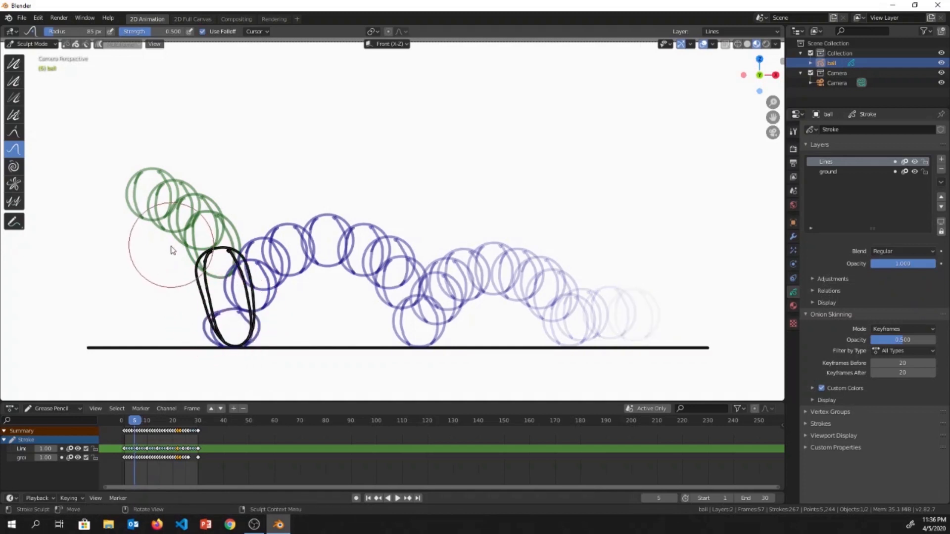
Stretch the ball on frame 7 by pushing its lower edge back toward the first contact point.
key("Right")
key("Right")
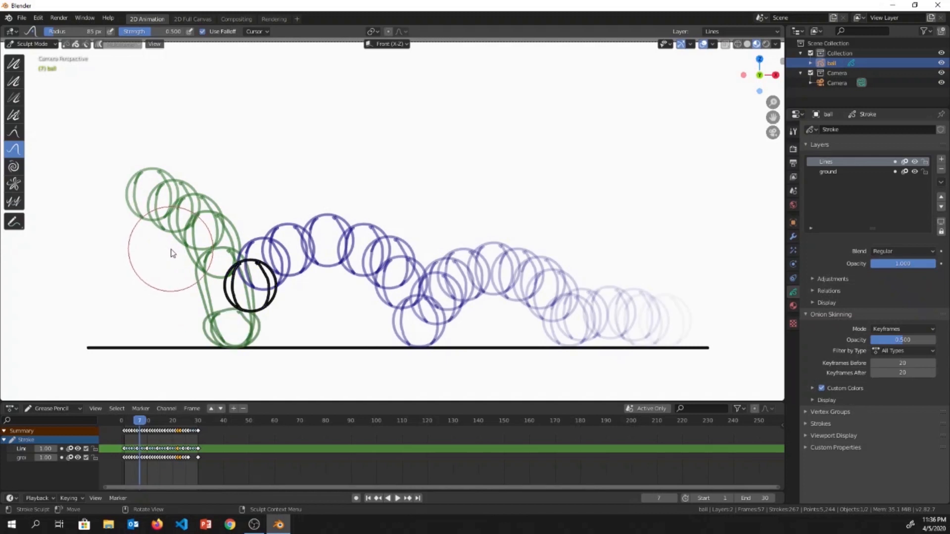
left_click_drag(241, 309, 237, 319)
key("Right")
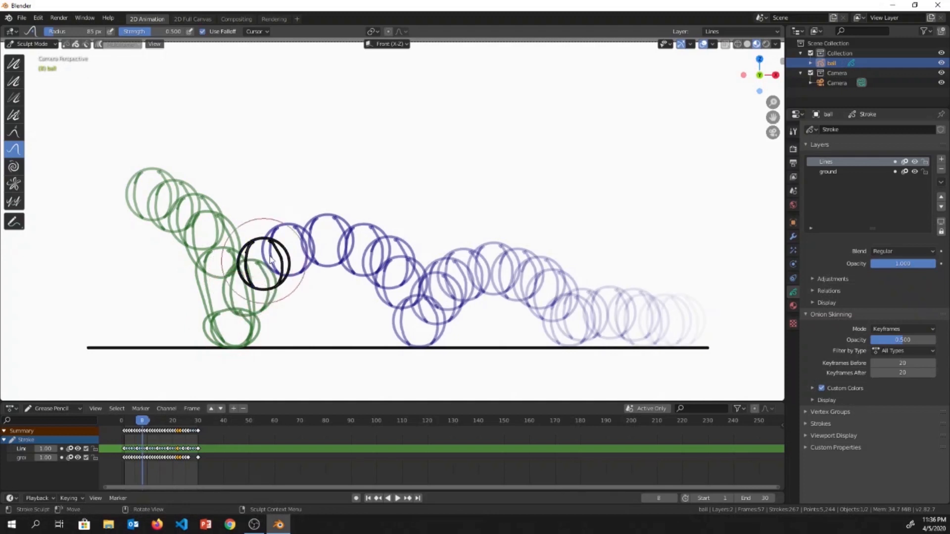
Stretch the balls on frames 12 and 11 slightly along the second fall by pushing their leading edges outward.
key("Right")
key("Right")
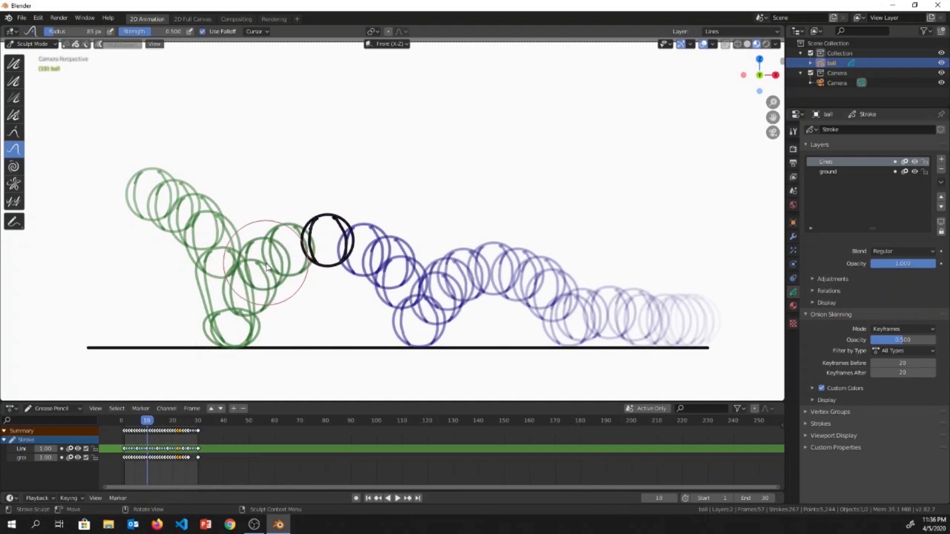
key("Right")
key("Right")
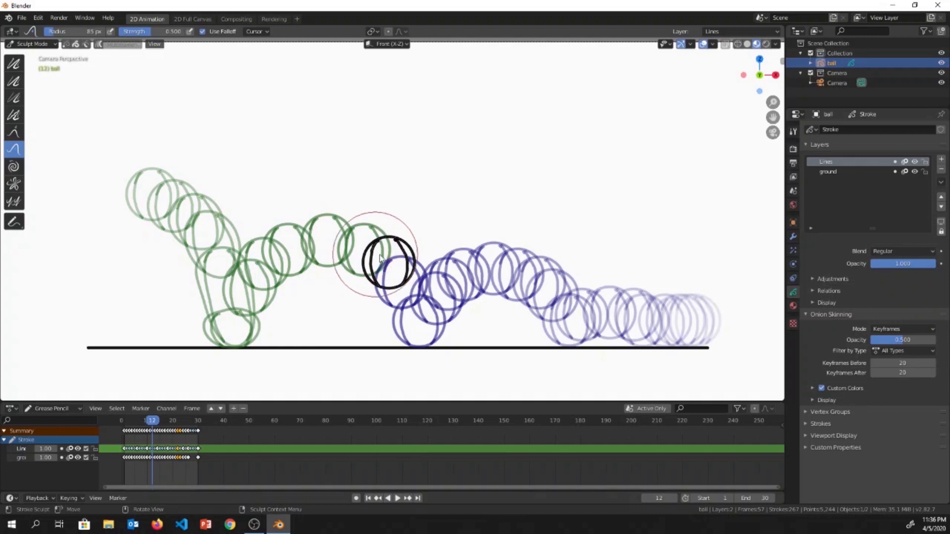
mouse_move(391, 270)
left_mouse_down()
mouse_move(412, 289)
mouse_move(408, 282)
left_mouse_up()
key("Left")
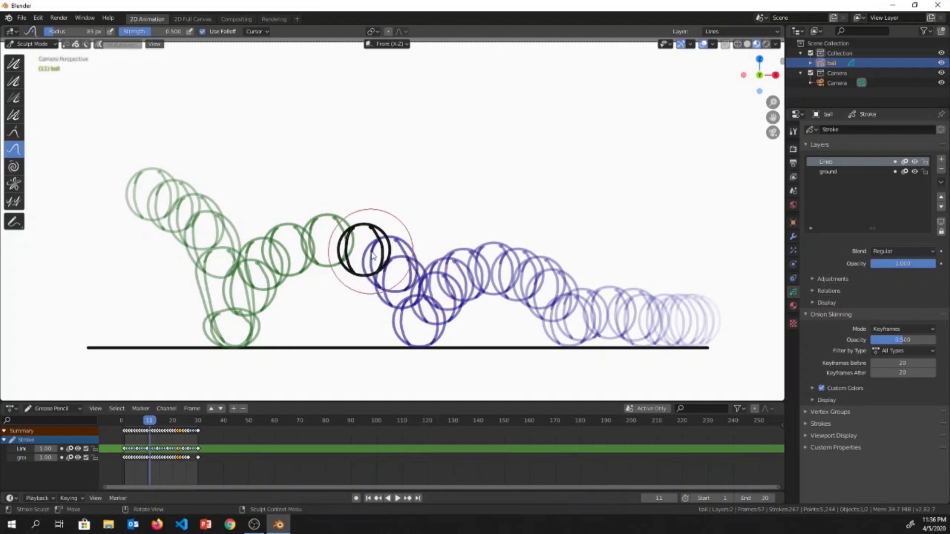
left_click_drag(373, 255, 386, 259)
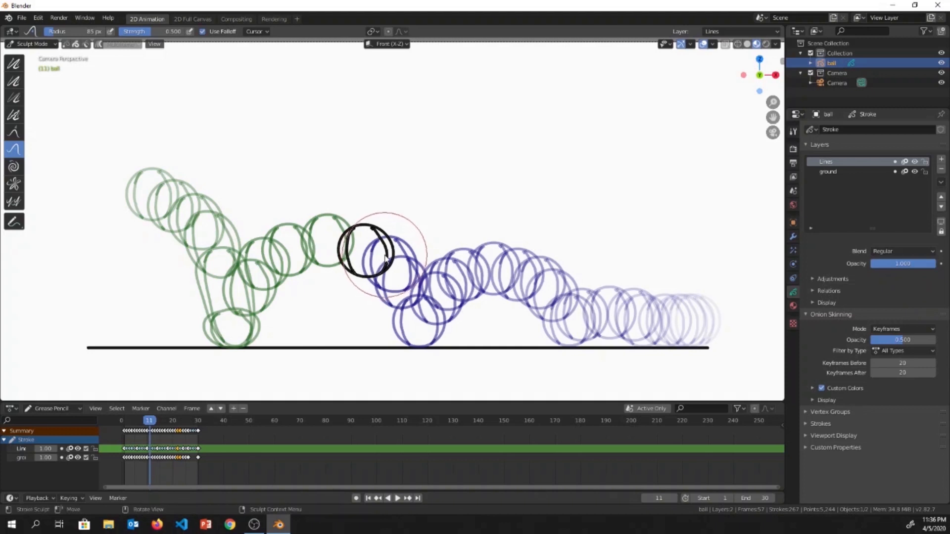
Stretch the ball on frame 13 into a long oval reaching down to the second ground contact.
key("Right")
key("Right")
mouse_move(412, 306)
left_mouse_down()
mouse_move(414, 315)
mouse_move(402, 309)
mouse_move(410, 307)
left_mouse_up()
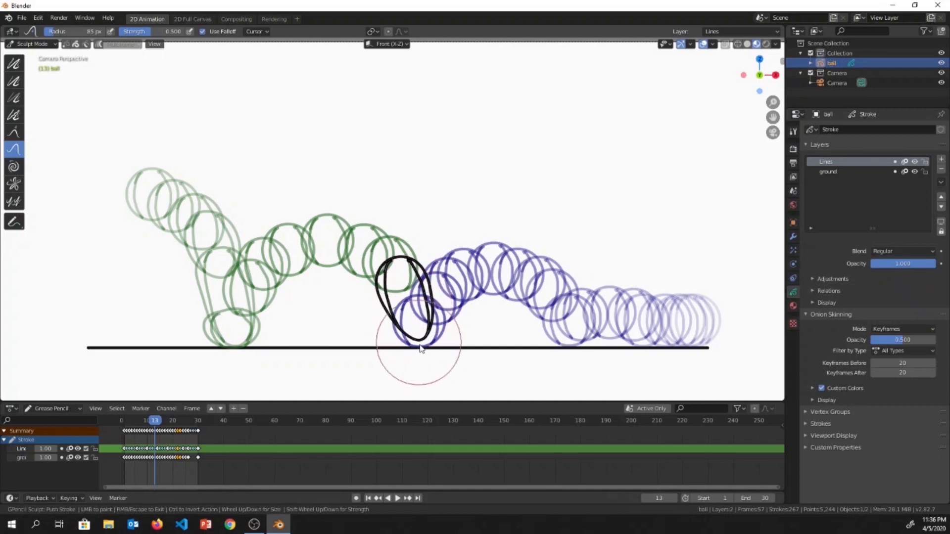
left_click_drag(428, 355, 425, 352)
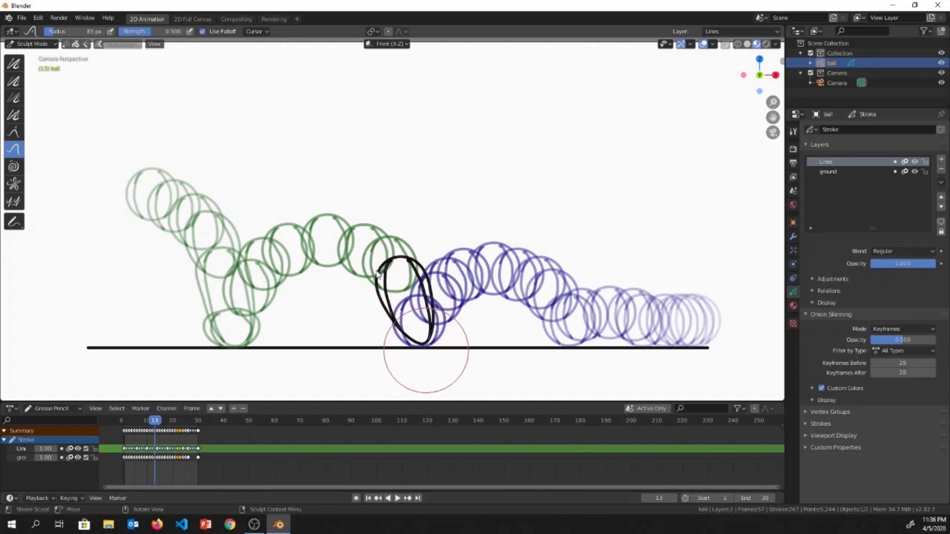
key("Left")
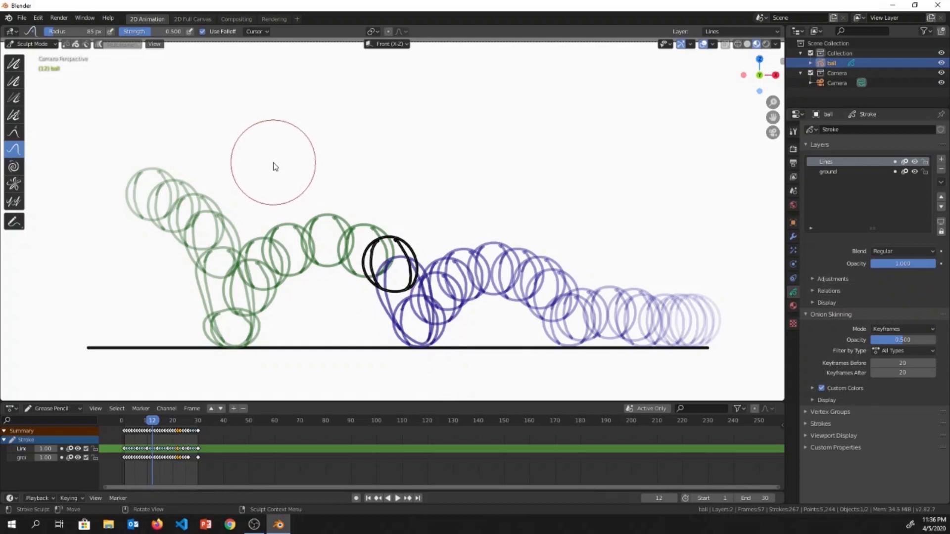
Squash the ball on frame 14 against the ground by pushing its top down and its sides outward.
key("Right")
key("Right")
key("Right")
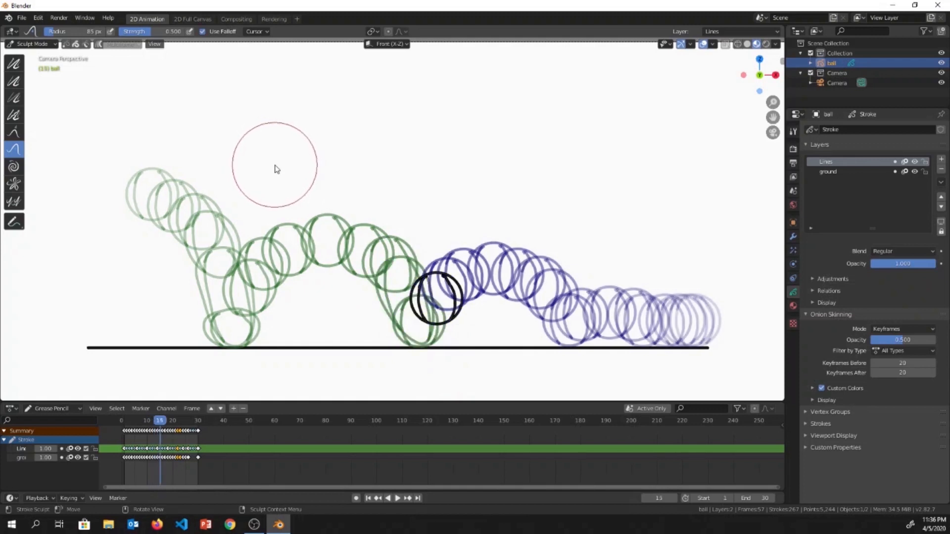
key("Left")
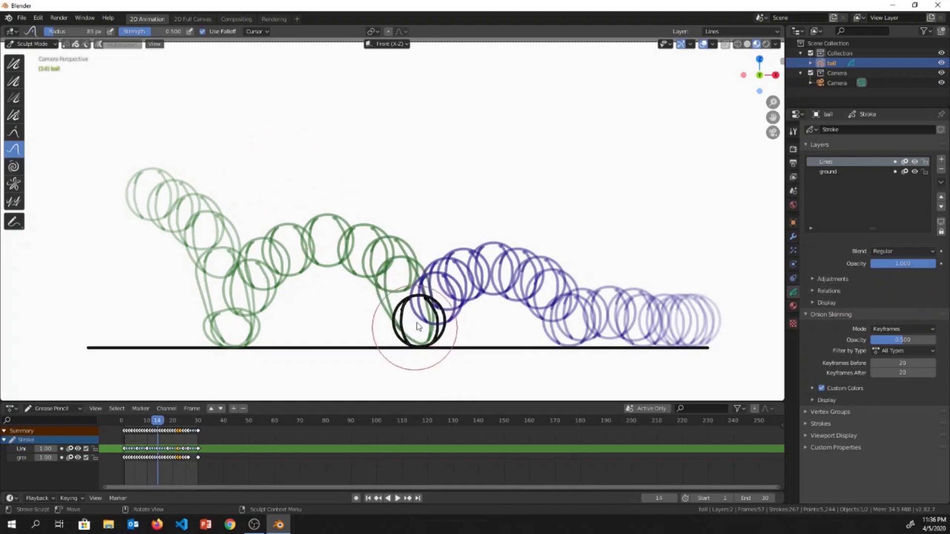
left_click_drag(419, 299, 419, 313)
mouse_move(403, 331)
left_mouse_down()
mouse_move(390, 338)
mouse_move(448, 336)
left_mouse_up()
Stretch the ball on frame 15 back toward the second contact and the ball on frame 21 down toward the third.
key("Right")
key("Right")
key("Right")
key("Right")
key("Right")
key("Right")
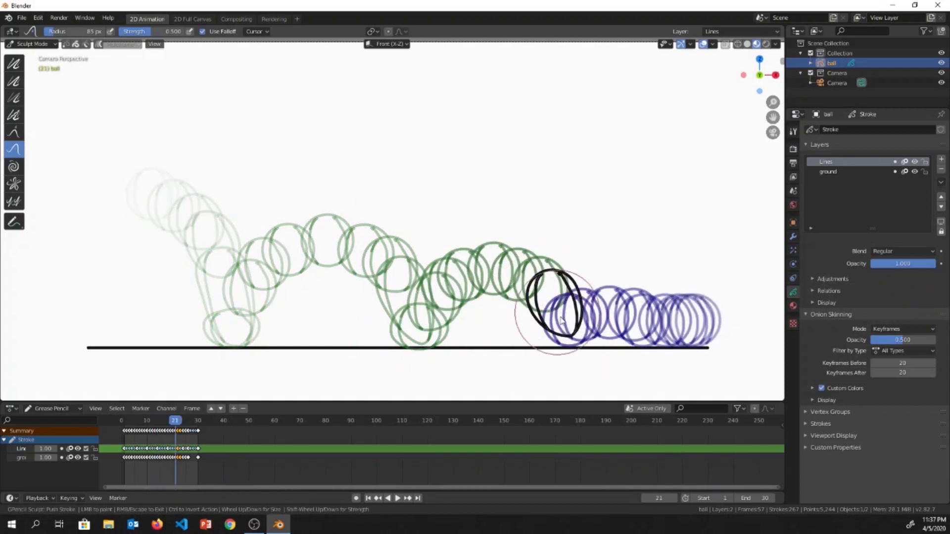
Squash the top of the frame 22 ball slightly and push the lower edge of the frame 23 ball toward the contact point.
key("Right")
key("Right")
left_click_drag(567, 308, 569, 309)
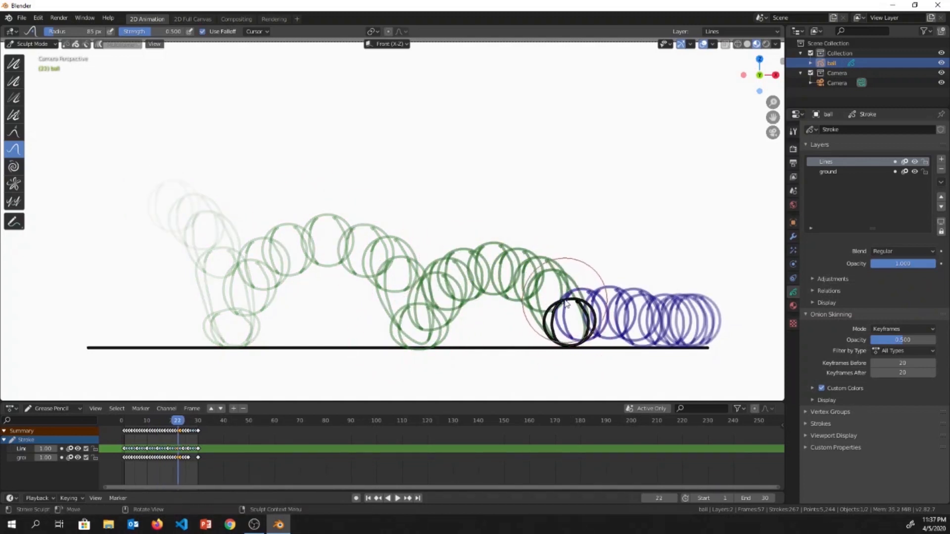
key("Right")
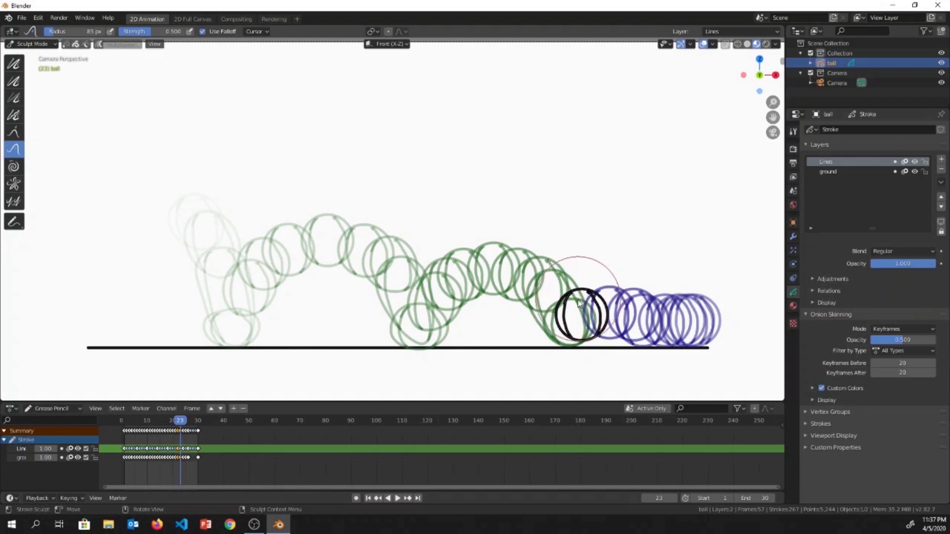
left_click_drag(562, 330, 564, 334)
Stretch the ball on frame 25 slightly by pushing its lower leading edge toward the ground.
key("Right")
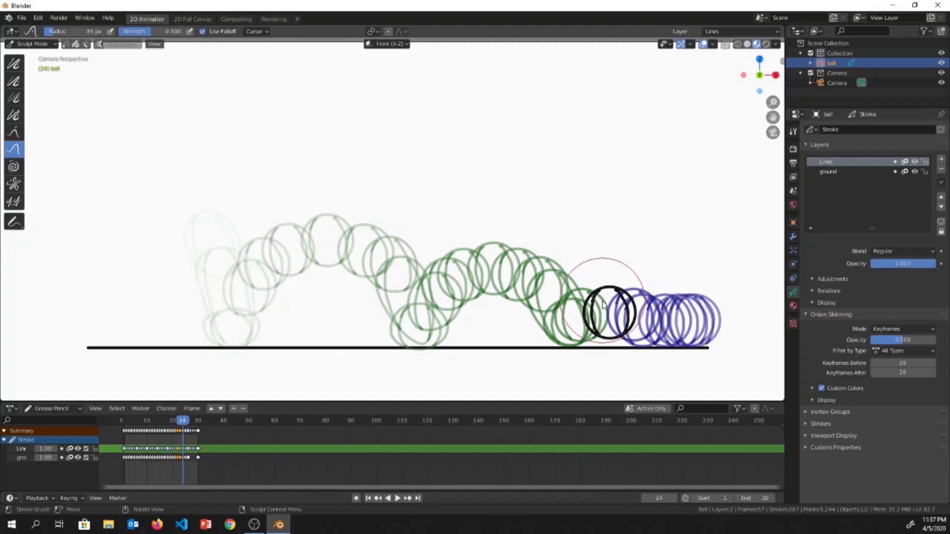
key("Right")
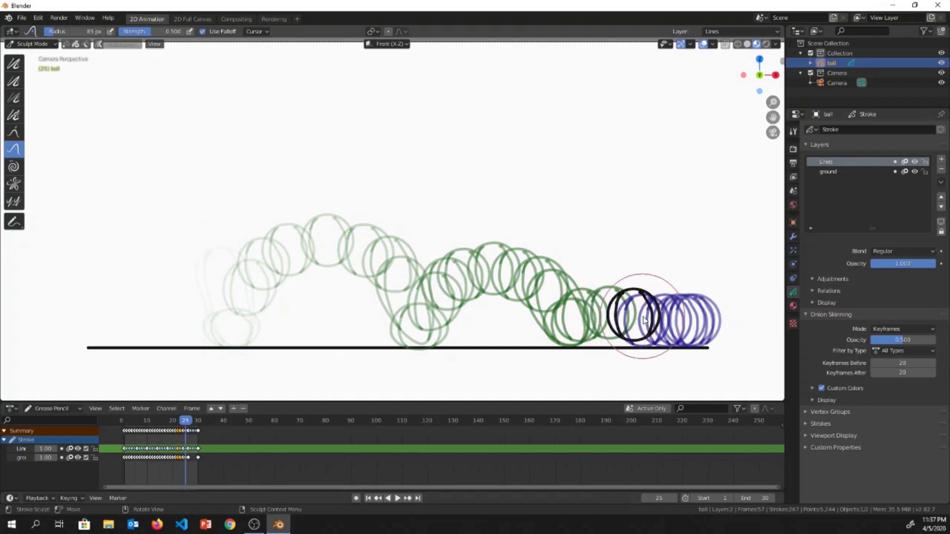
left_click_drag(643, 320, 655, 333)
key("Right")
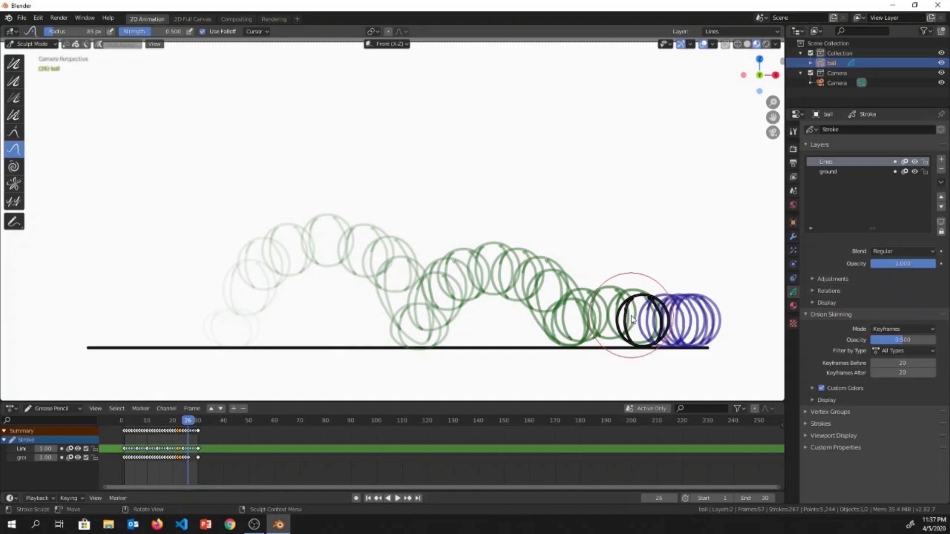
Step through the remaining frames up to 30 and play back the animation to examine the squash and stretch.
key("Right")
key("Right")
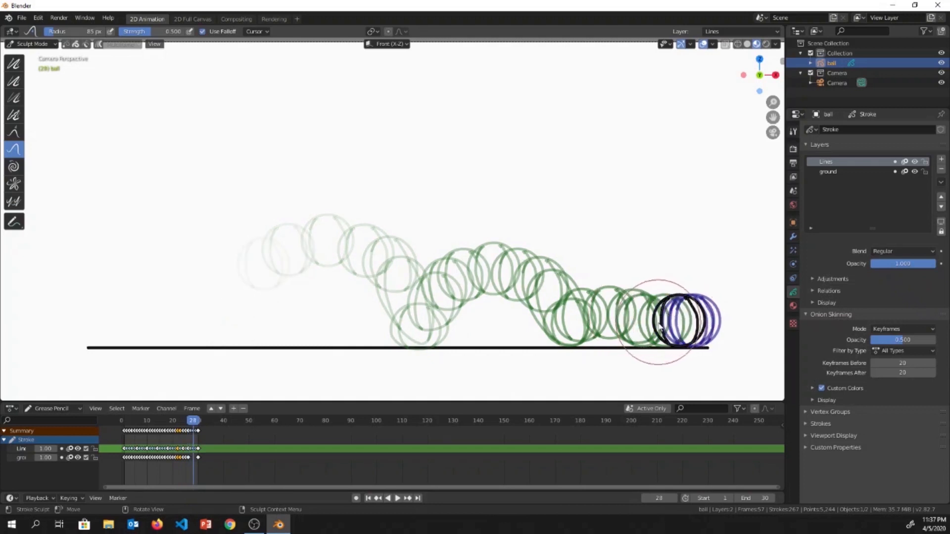
left_click_drag(658, 324, 654, 327)
key("Right")
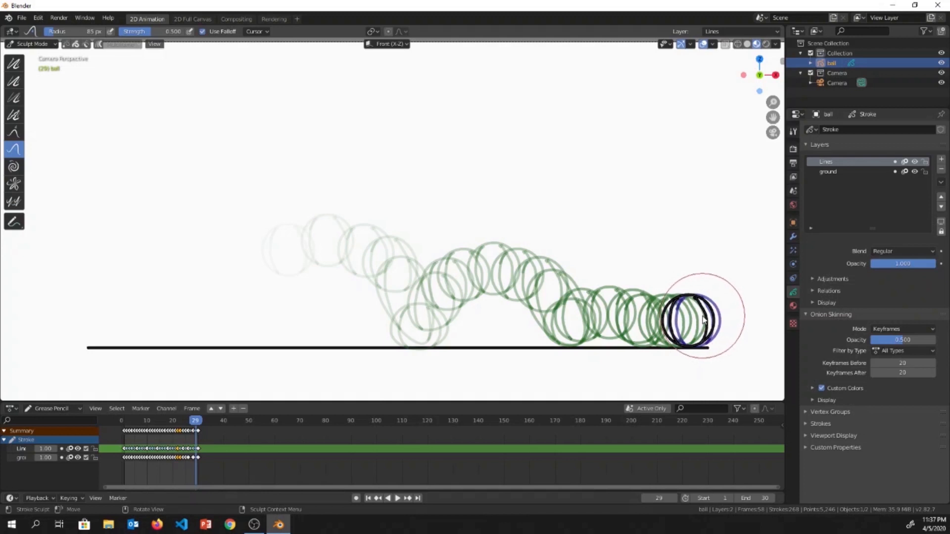
key("Right")
left_click_drag(688, 322, 687, 322)
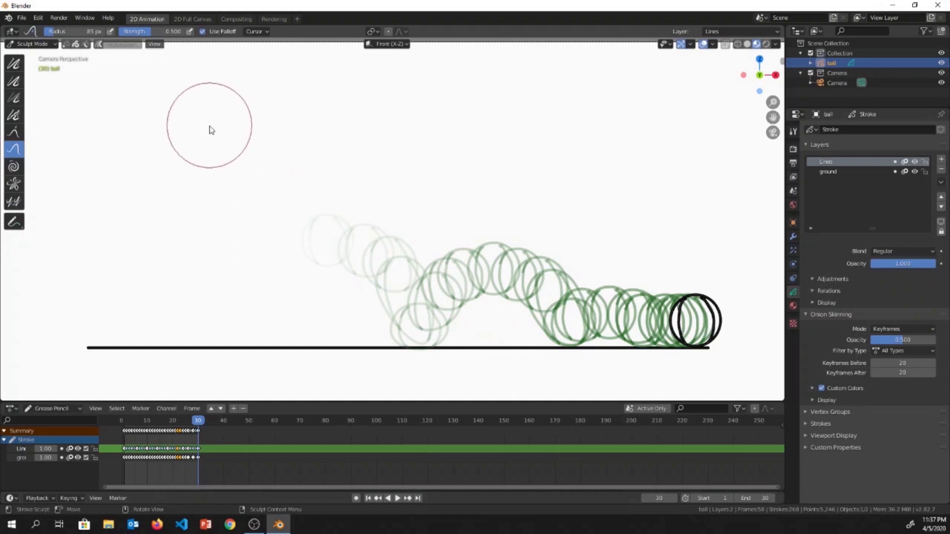
key("space")
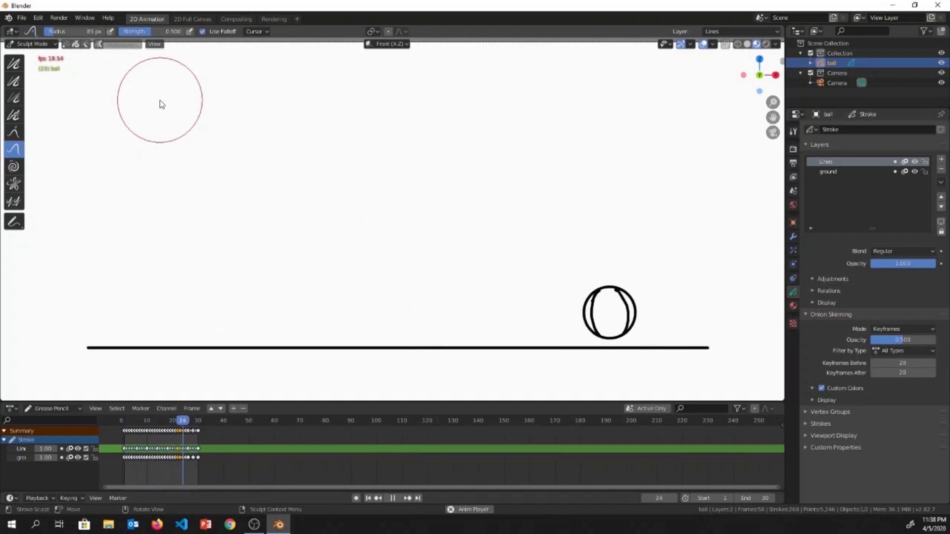
key("space")
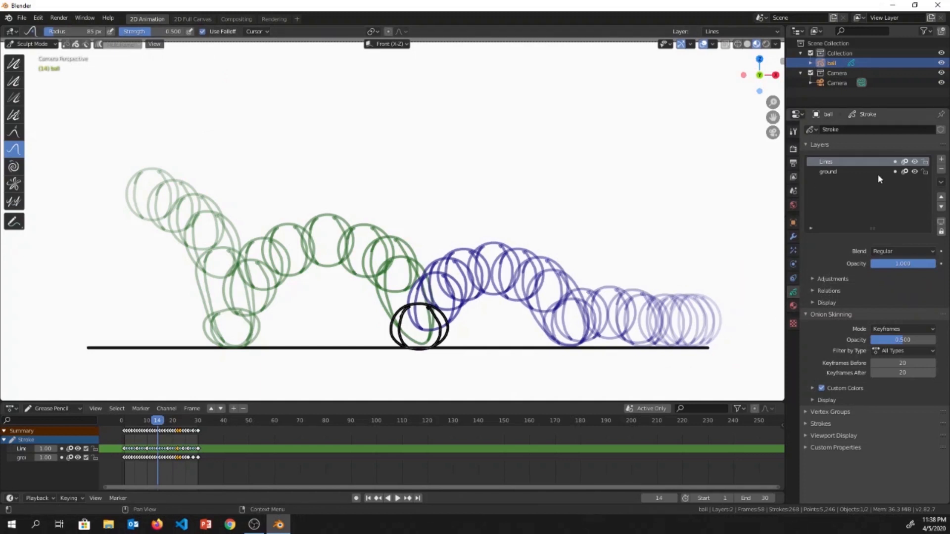
Add a new grease pencil layer to the ball object and name it "colors".
left_click(941, 159)
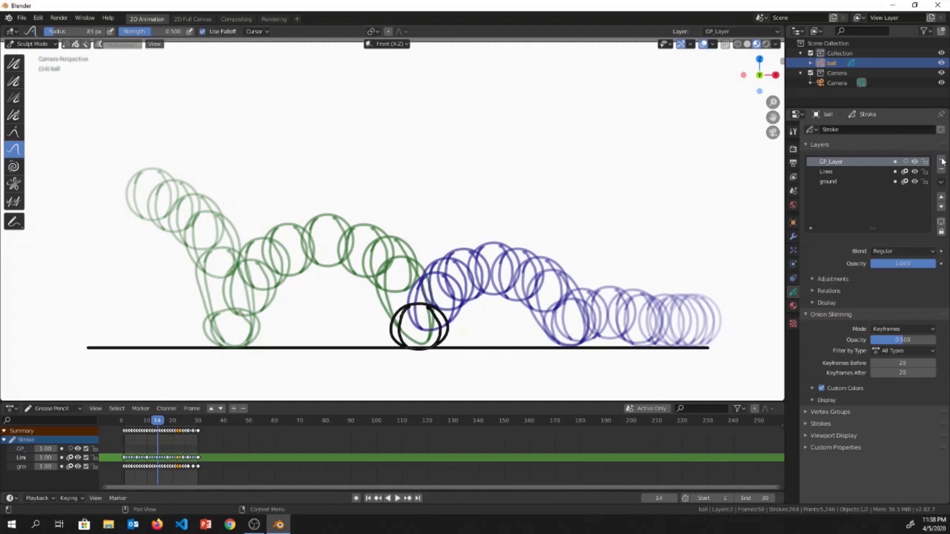
double_click(831, 162)
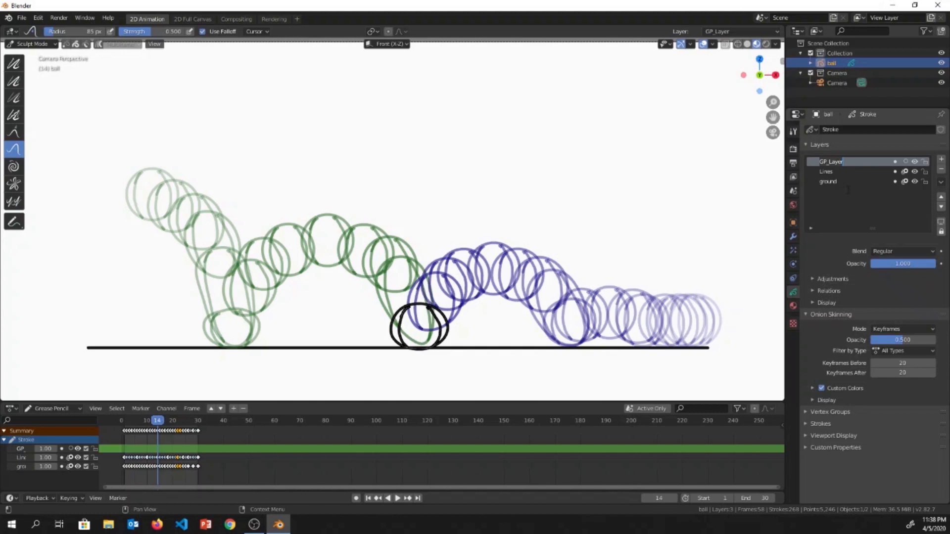
type("colors")
key("Return")
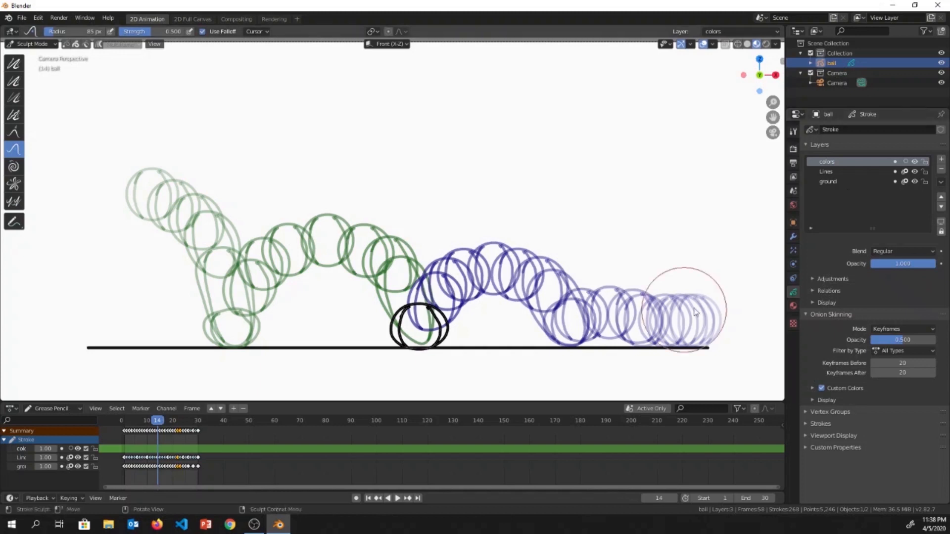
Add a new material to the ball object and name it "base".
left_click(794, 307)
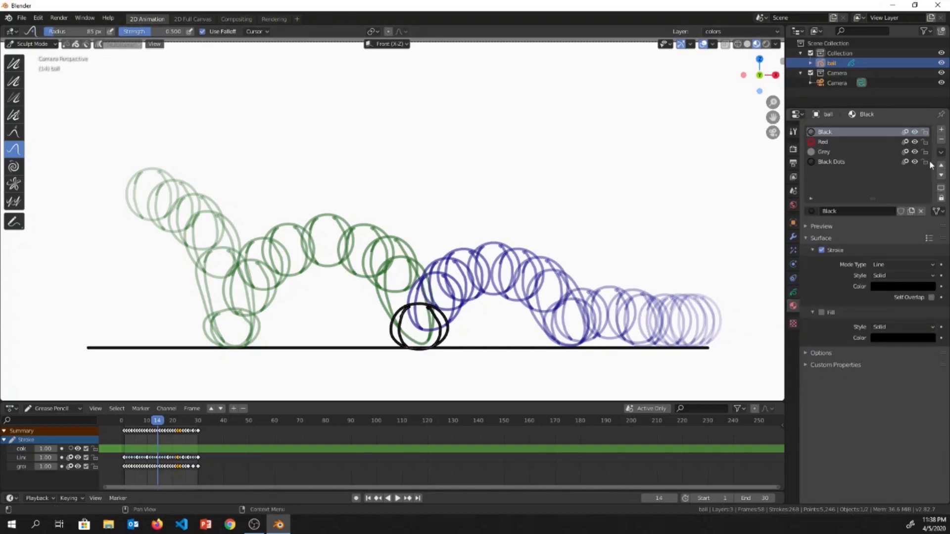
left_click(888, 142)
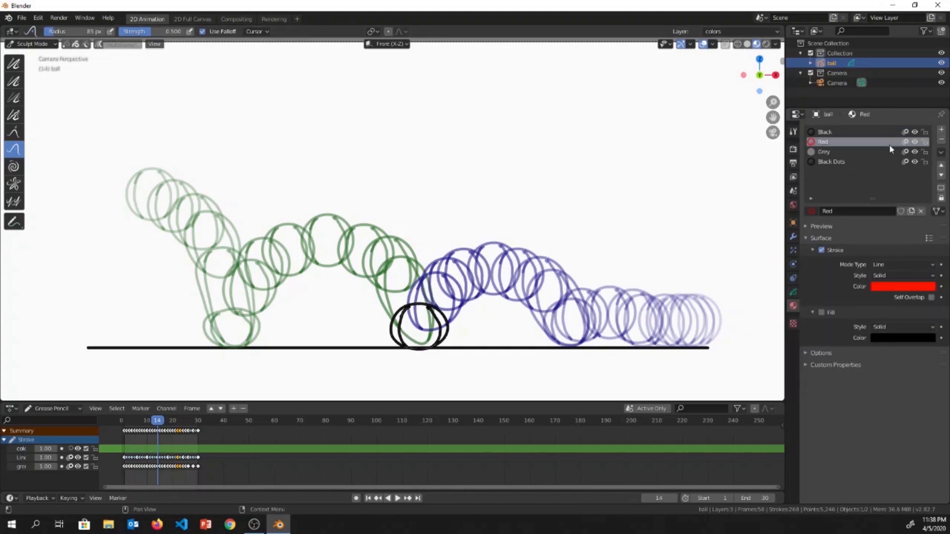
left_click(941, 131)
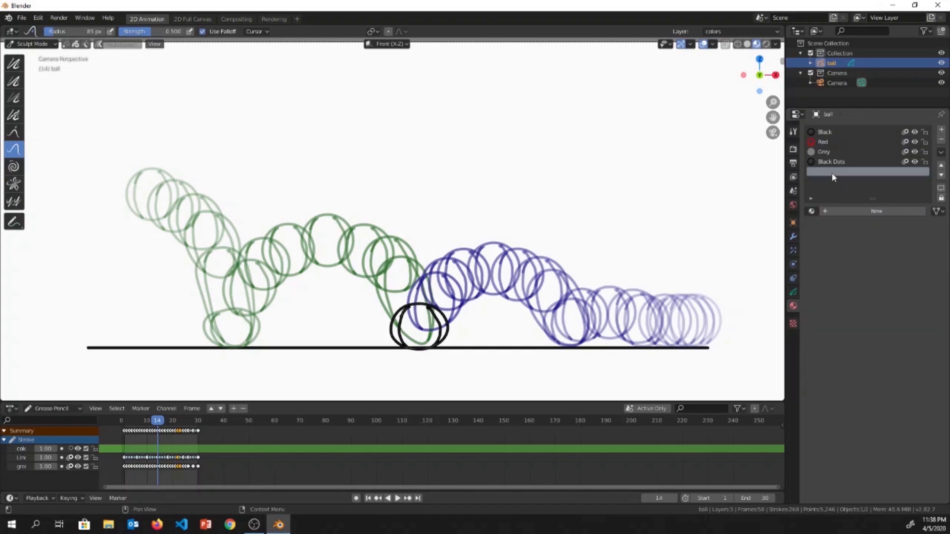
left_click(852, 211)
double_click(822, 211)
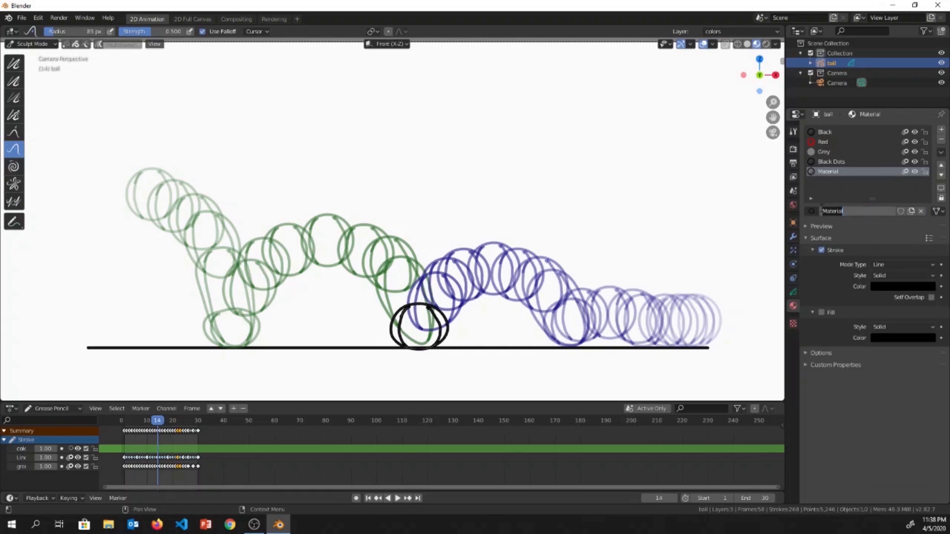
type("Base")
key("Return")
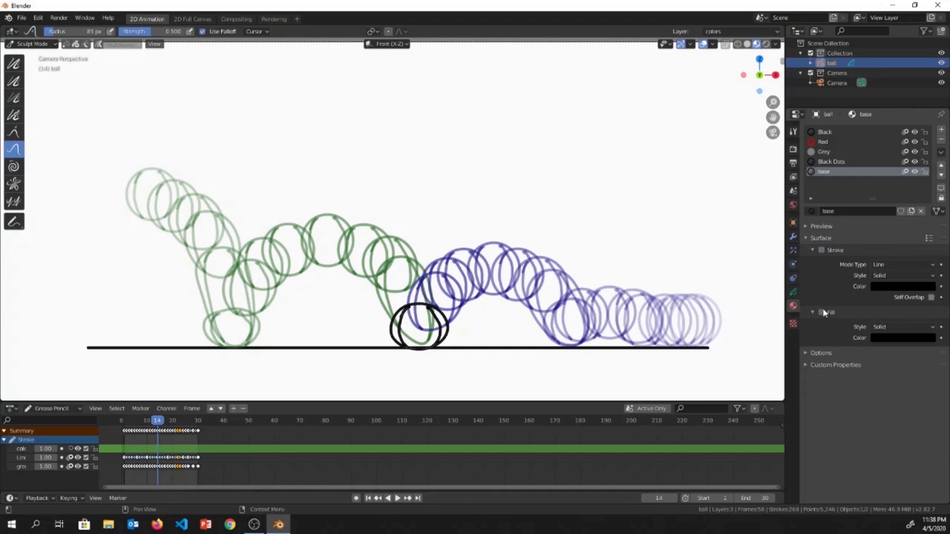
Enable the fill of the base material and set its color to a muted red.
left_click(886, 338)
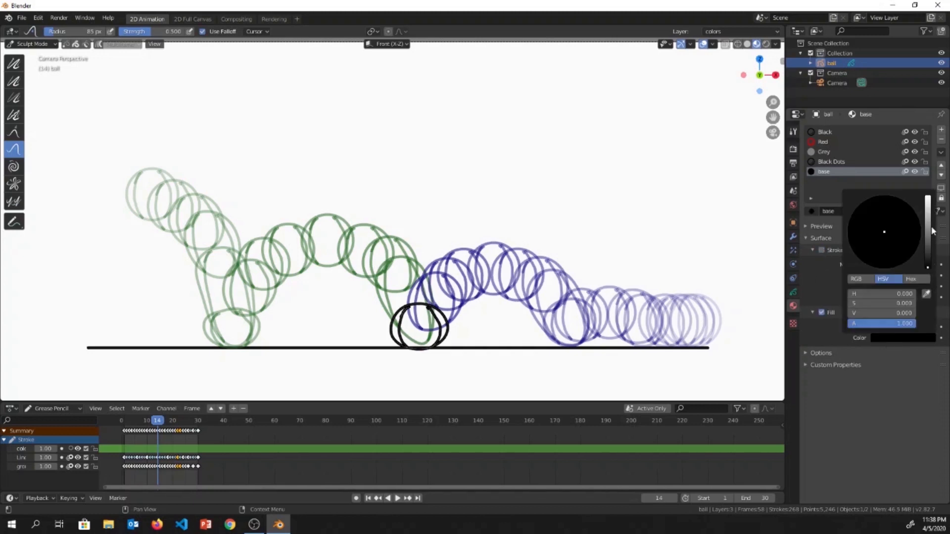
left_click_drag(929, 267, 928, 220)
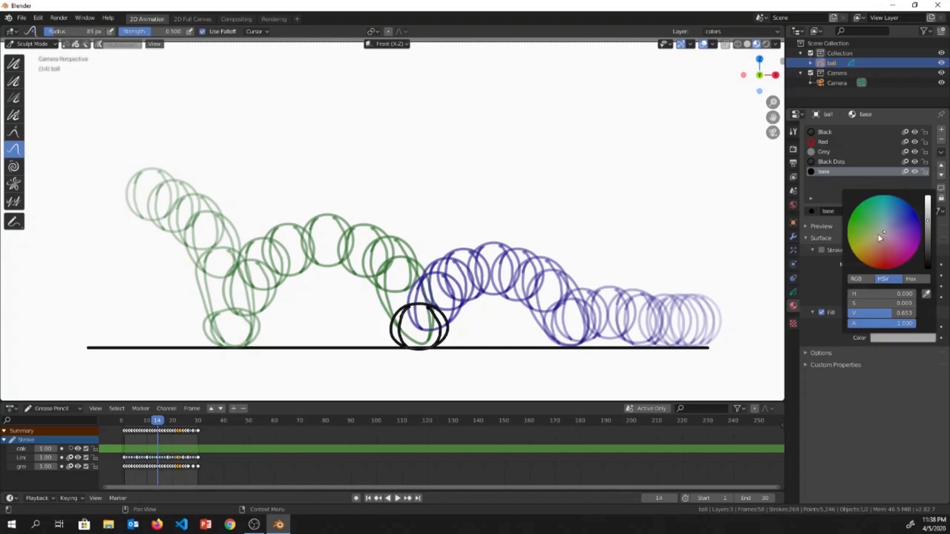
left_click_drag(885, 250, 887, 256)
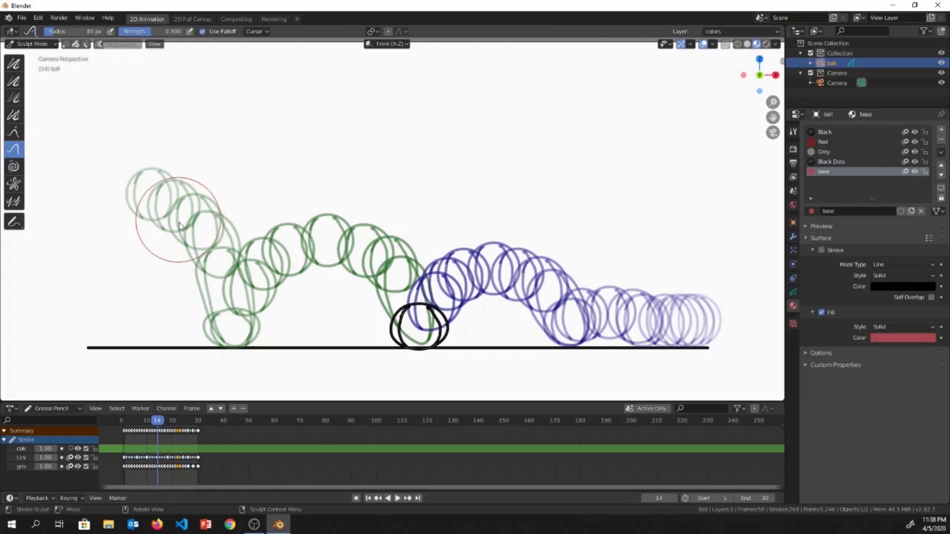
Go to frame 1 and switch the ball to Draw mode with the Fill tool active.
left_click_drag(159, 428, 124, 427)
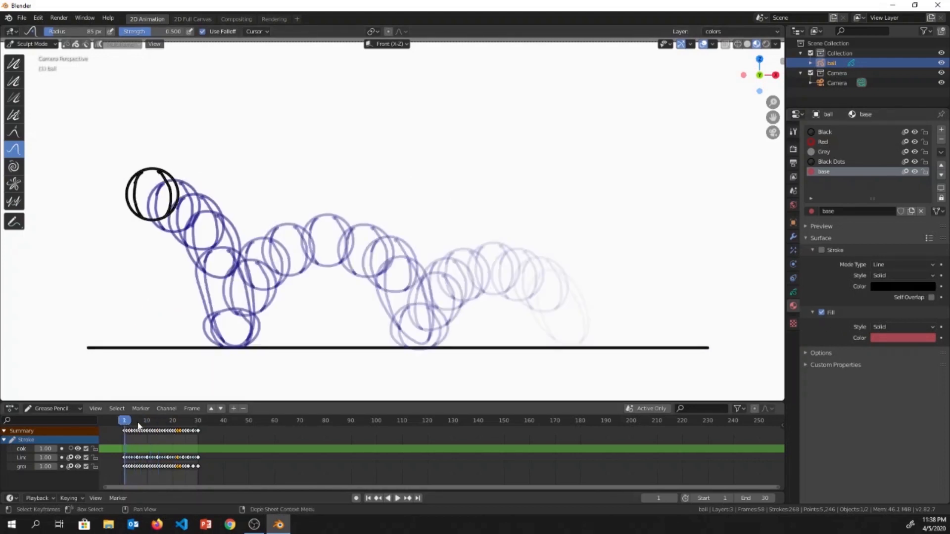
left_click(31, 43)
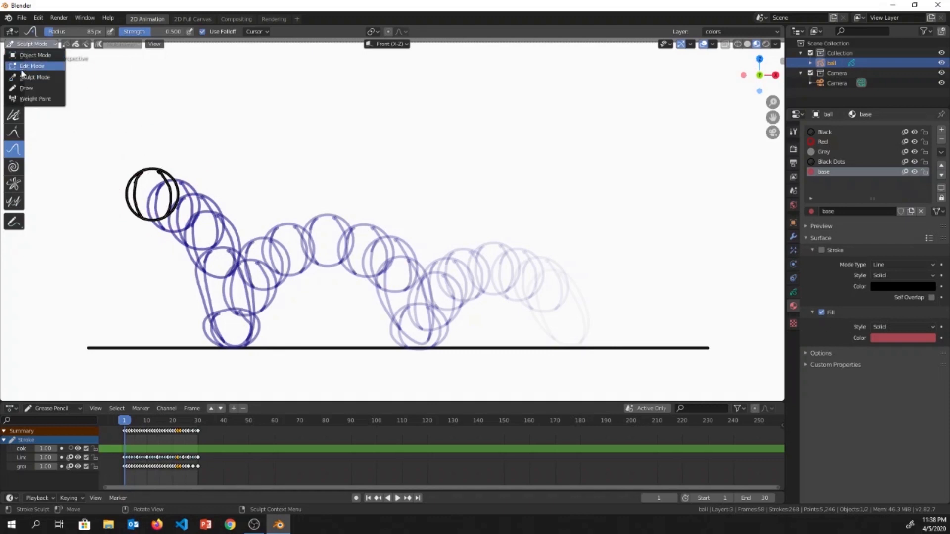
left_click(25, 88)
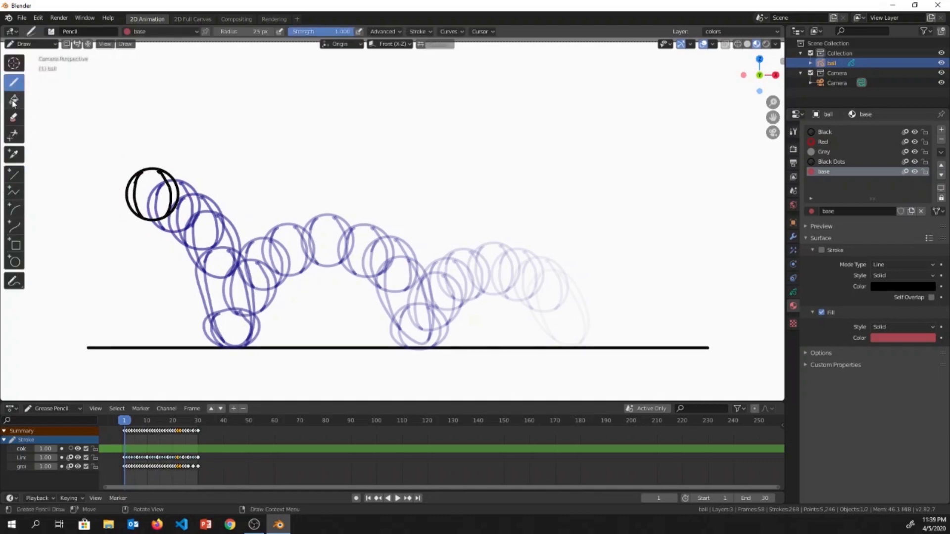
left_click(14, 100)
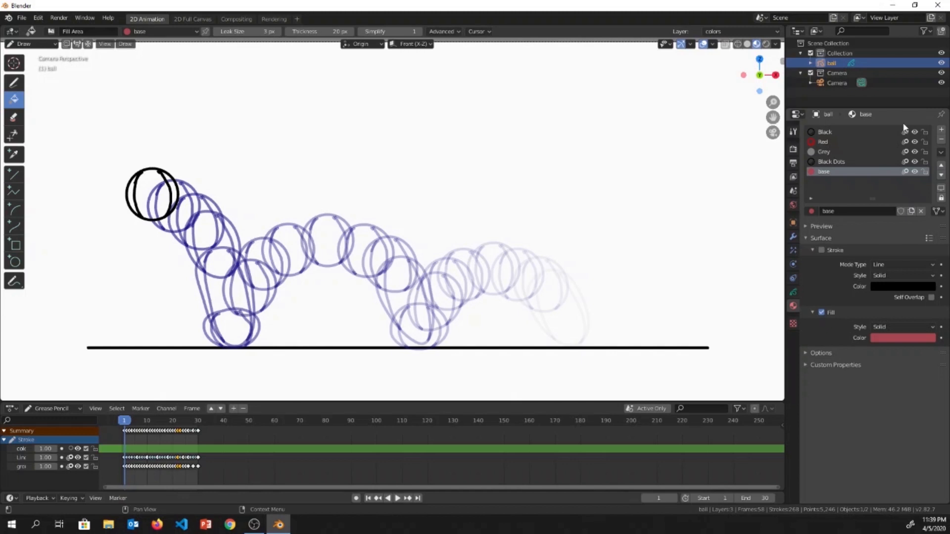
Disable onion skinning for the Lines layer and fill the ball's middle section on frame 1 with the base material.
left_click(792, 293)
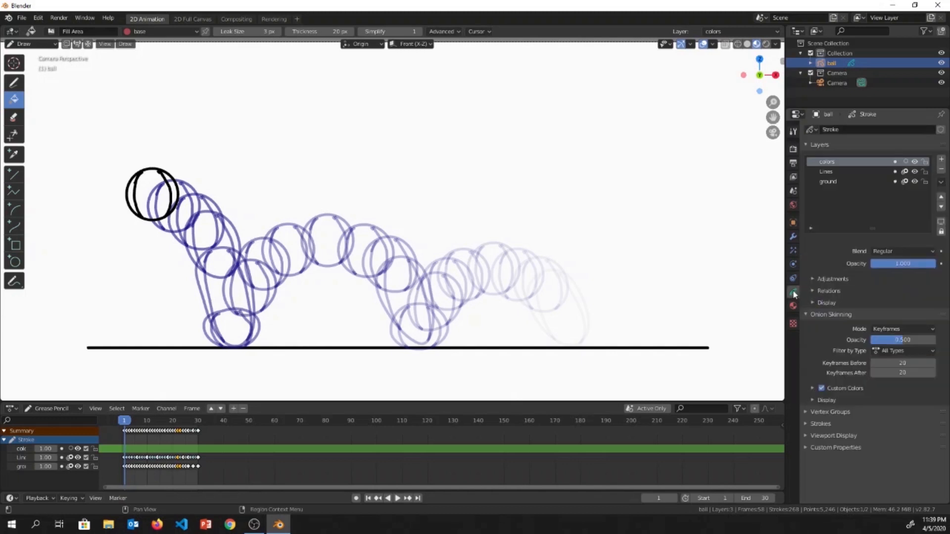
left_click(905, 172)
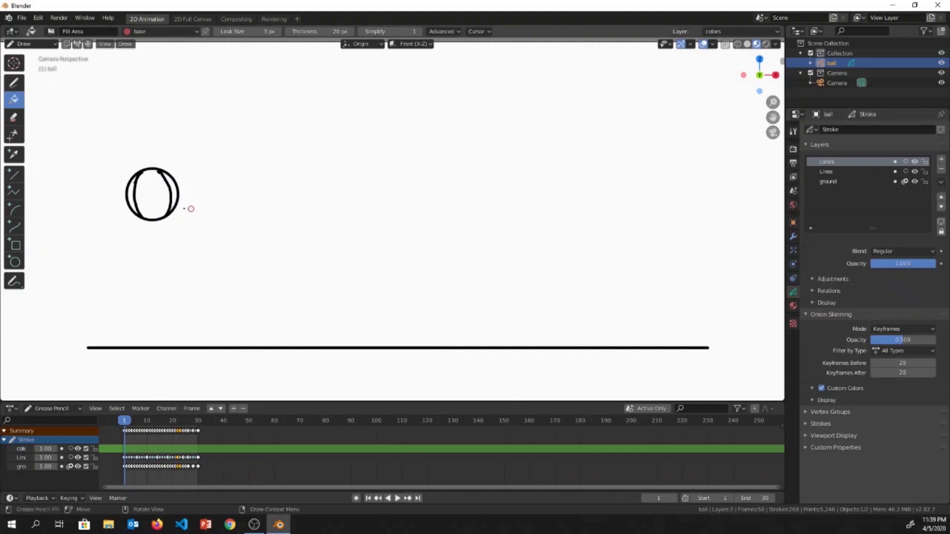
left_click(151, 192)
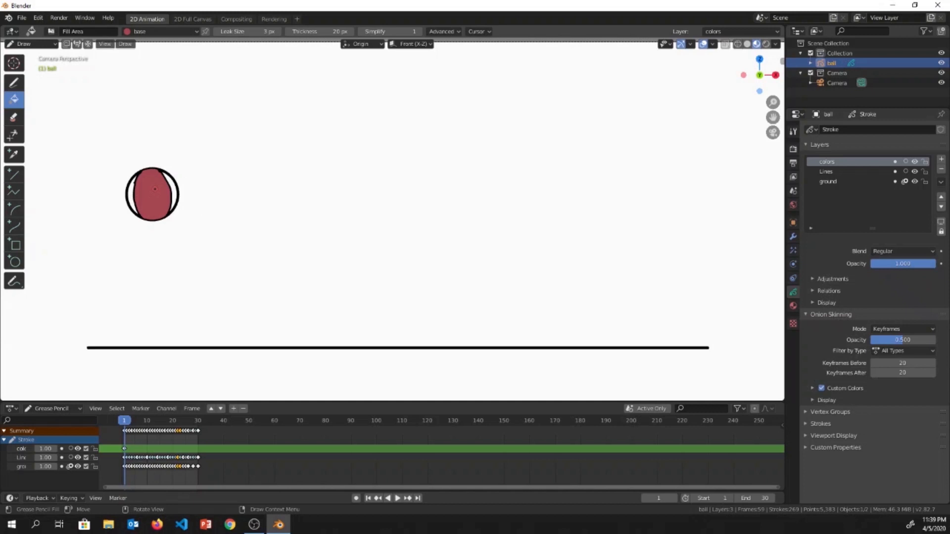
Fill the ball's middle section with the base material on each frame from 2 to 7.
key("Right")
left_click(175, 212)
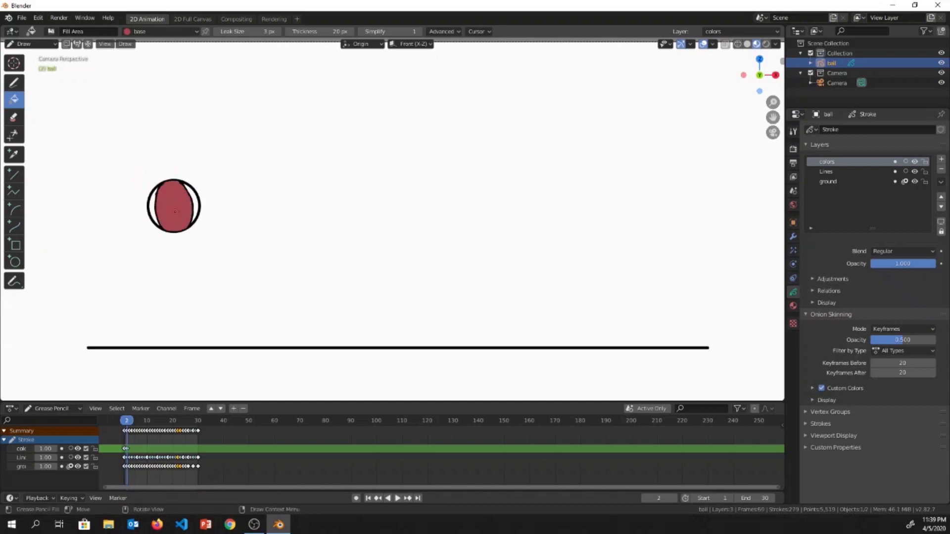
key("Right")
left_click(196, 221)
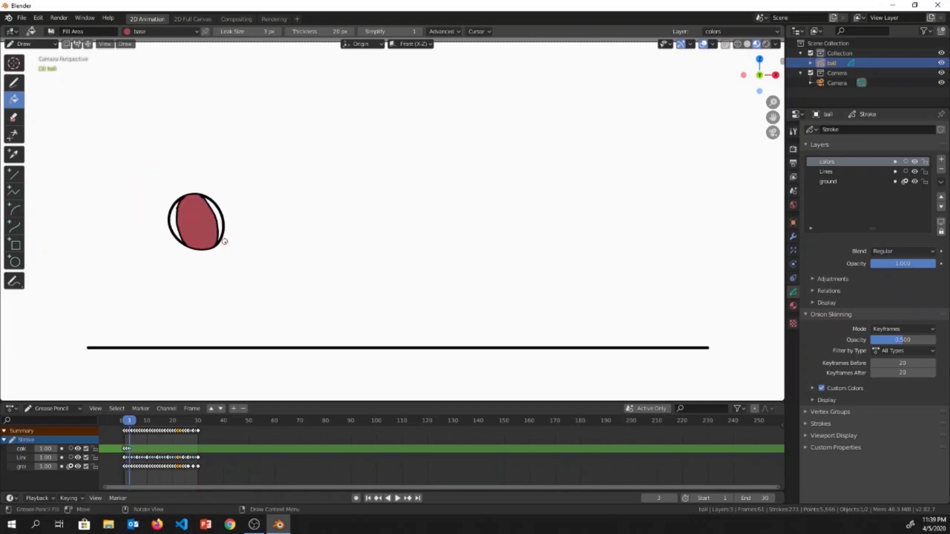
key("Right")
left_click(222, 248)
key("Right")
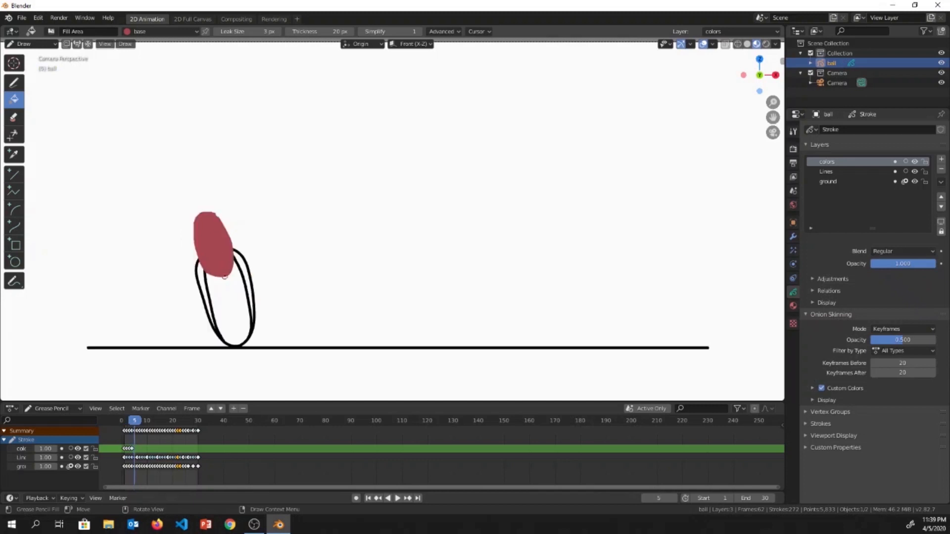
left_click(225, 276)
key("Right")
left_click(231, 328)
key("Right")
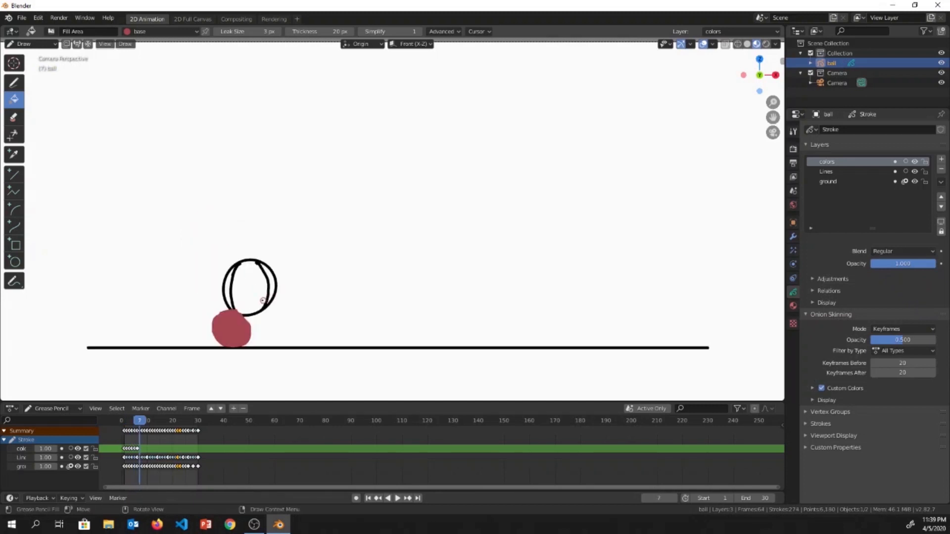
left_click(263, 300)
Fill the ball's middle section with the base material on each remaining frame from 8 to 30.
key("Right")
key("Right")
key("Right")
left_click(325, 241)
key("Right")
key("Right")
key("Right")
left_click(416, 293)
key("Right")
key("Right")
key("Right")
left_click(446, 282)
key("Right")
key("Right")
key("Right")
left_click(521, 272)
key("Right")
key("Right")
key("Right")
left_click(576, 317)
key("Right")
key("Right")
key("Right")
left_click(631, 313)
key("Right")
key("Right")
key("Right")
key("Right")
key("Right")
left_click(706, 306)
key("Left")
key("Left")
key("Left")
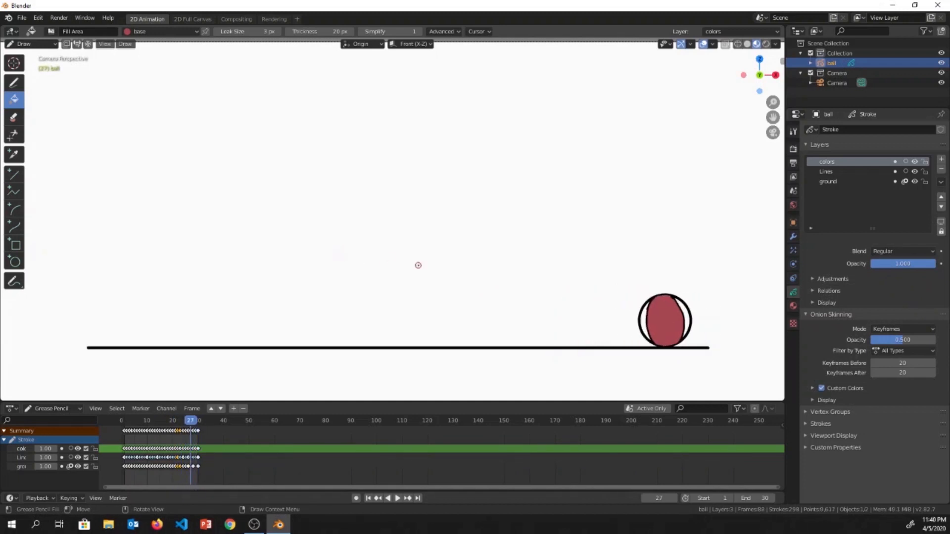
Add a new material to the ball object and name it "light".
left_click(794, 306)
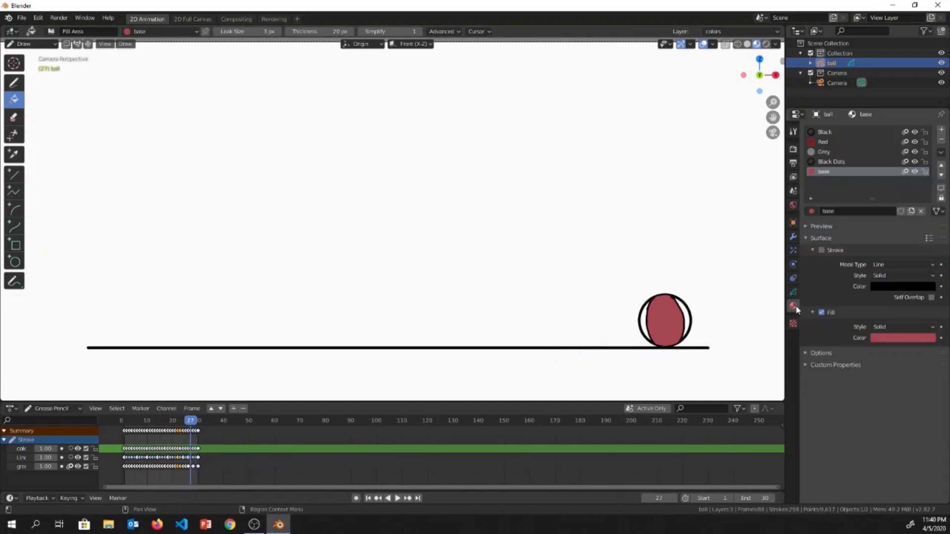
left_click(941, 130)
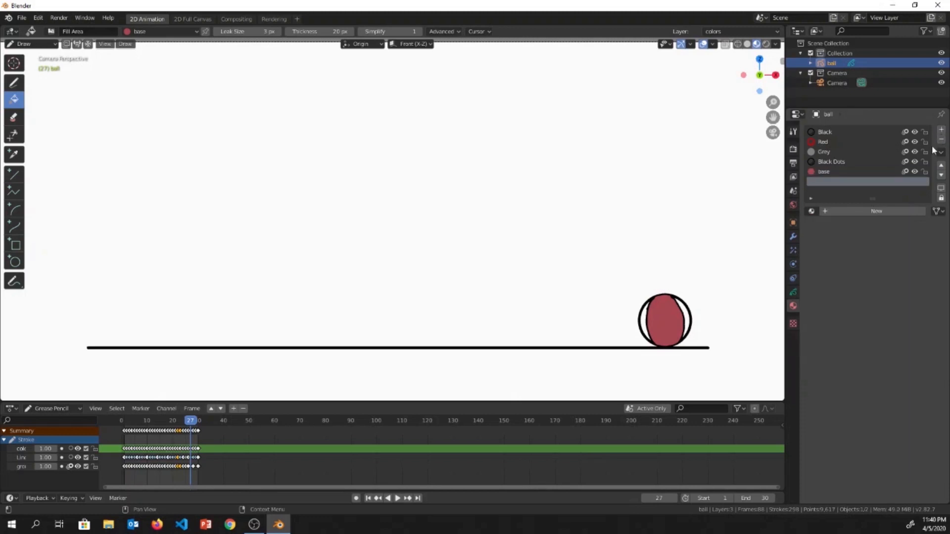
left_click(831, 211)
double_click(837, 182)
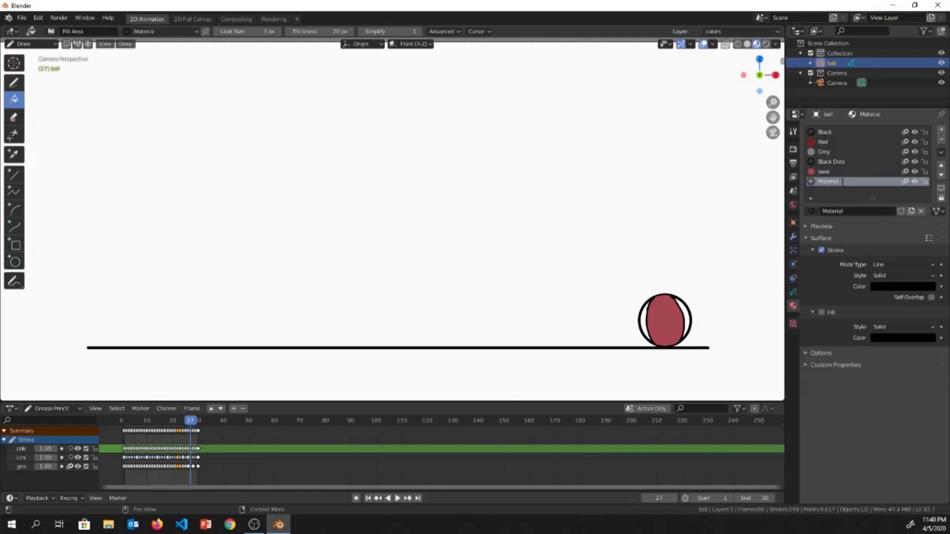
type("light")
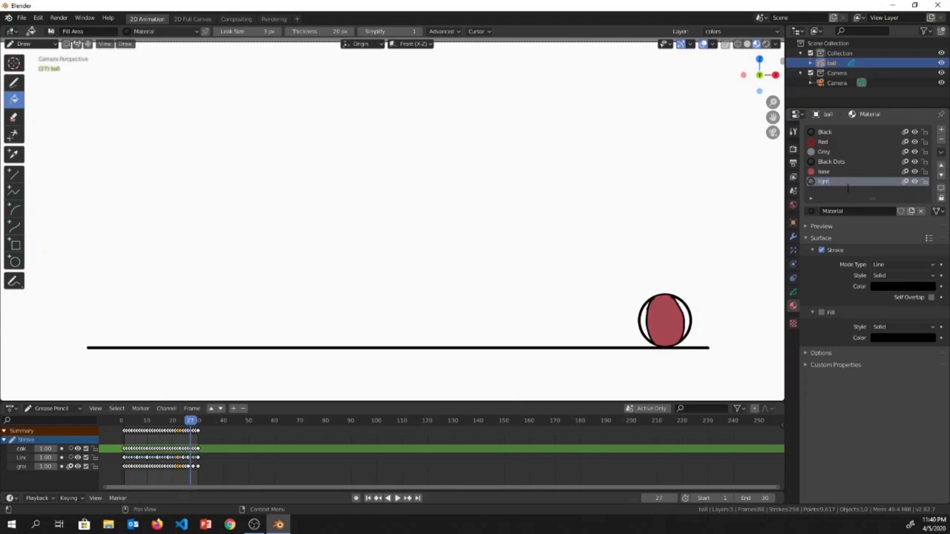
key("Return")
Add another material named "shadow" and give the light material a light pink fill without a stroke.
left_click(941, 130)
left_click(833, 209)
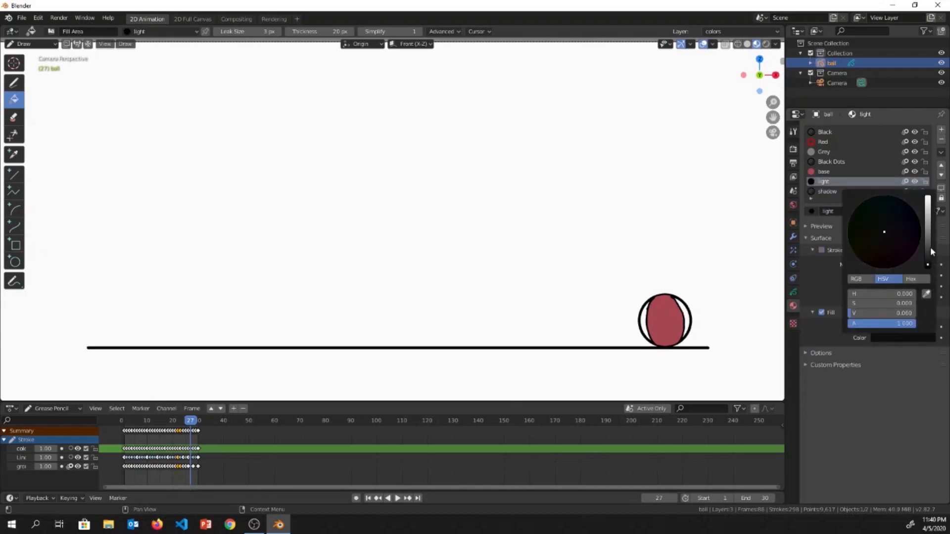
left_click_drag(930, 249, 928, 213)
left_click(885, 252)
Fill the strip on the ball's right side with the light material on every frame, working back from frame 30 to 1.
key("Right")
key("Right")
key("Right")
left_click(714, 313)
key("Left")
key("Left")
key("Left")
key("Left")
left_click(663, 309)
key("Left")
key("Left")
key("Left")
left_click(598, 302)
key("Left")
key("Left")
key("Left")
key("Left")
left_click(536, 265)
key("Left")
key("Left")
key("Left")
left_click(466, 273)
key("Left")
key("Left")
key("Left")
left_click(385, 241)
key("Left")
key("Left")
key("Left")
key("Left")
left_click(311, 248)
key("Left")
key("Left")
key("Left")
key("Left")
key("Left")
key("Left")
key("Left")
key("Left")
left_click(175, 194)
Give the shadow material a dark maroon fill and disable its stroke.
left_click(828, 192)
left_click(903, 338)
mouse_move(928, 249)
left_mouse_down()
mouse_move(928, 232)
mouse_move(891, 254)
left_mouse_up()
left_click(822, 313)
left_click(821, 250)
Fill the strip on the ball's left side with the shadow material on every frame from 1 to 30.
left_click(131, 195)
key("Right")
key("Right")
key("Right")
left_click(192, 243)
key("Right")
key("Right")
key("Right")
key("Right")
left_click(241, 269)
key("Right")
key("Right")
key("Right")
left_click(345, 250)
key("Right")
key("Right")
key("Right")
key("Right")
left_click(443, 276)
key("Right")
key("Right")
key("Right")
key("Right")
left_click(497, 275)
key("Right")
key("Right")
key("Right")
key("Right")
left_click(560, 302)
key("Right")
key("Right")
left_click(610, 313)
key("Right")
key("Right")
left_click(642, 317)
key("Right")
key("Right")
key("Right")
left_click(678, 316)
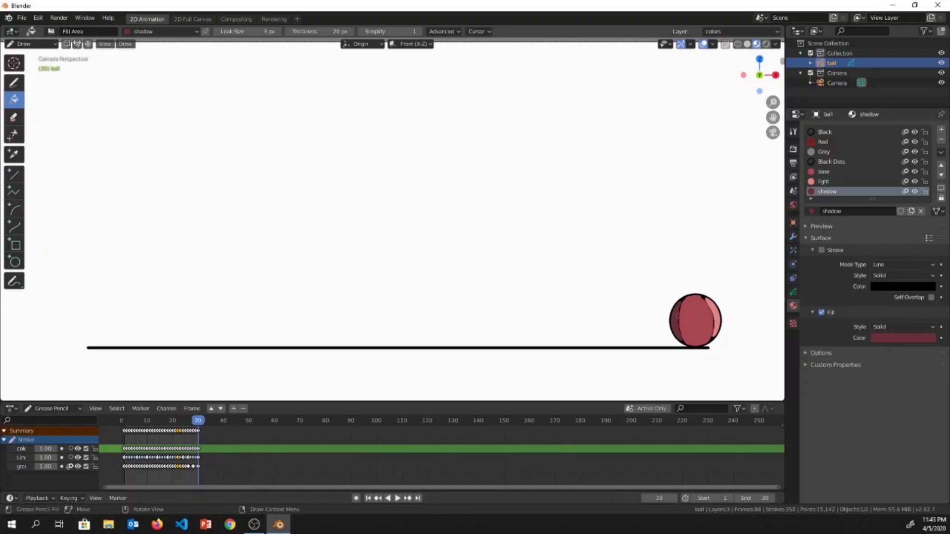
Play back the colored animation and change the shadow material's fill to a more saturated dark red.
key("space")
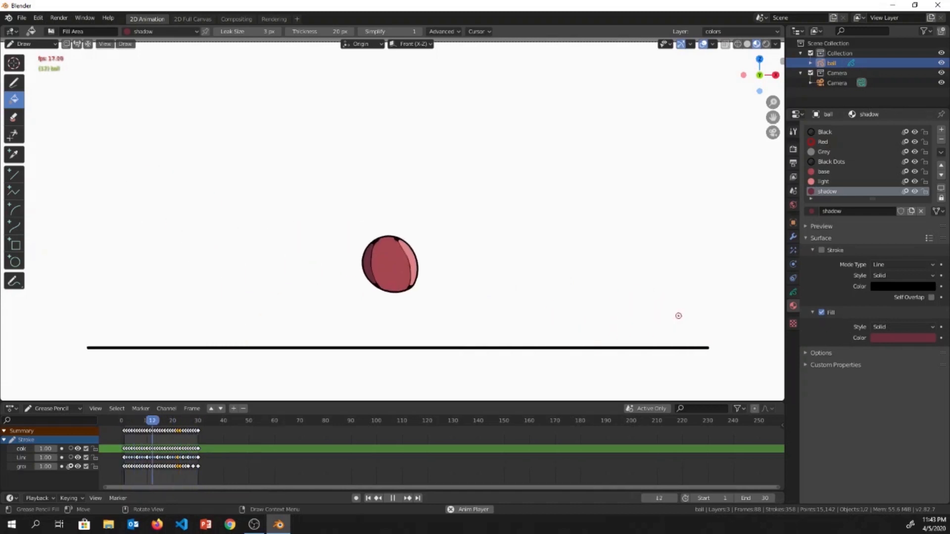
key("space")
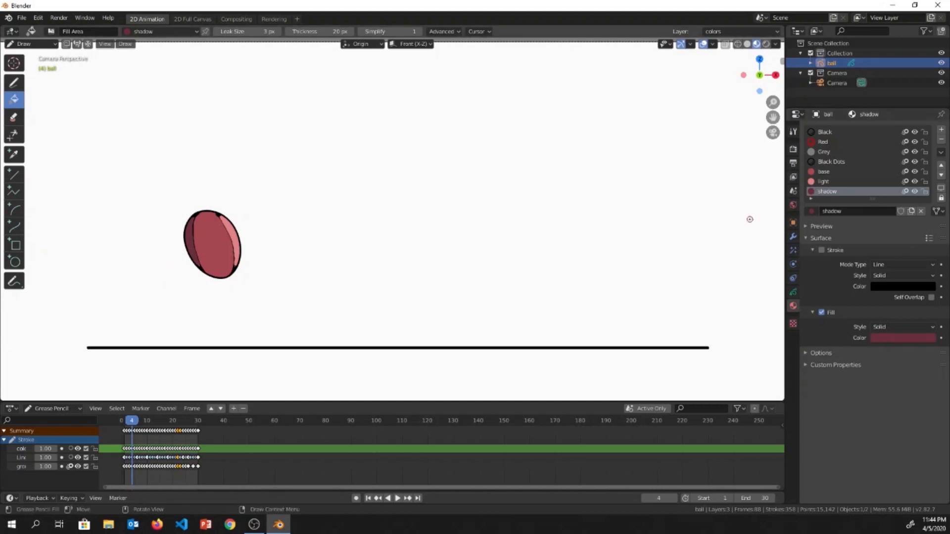
left_click(888, 339)
left_click_drag(893, 250, 889, 262)
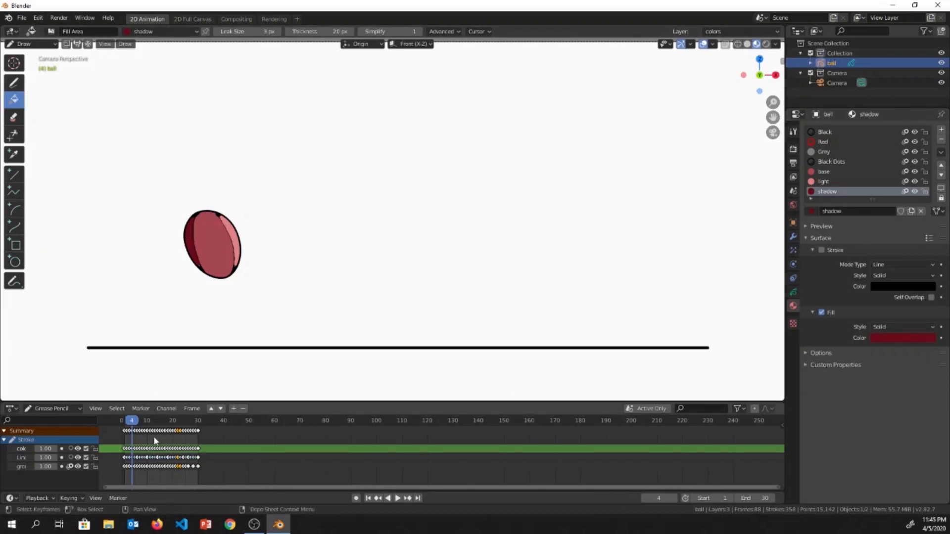
Play back the recolored animation and examine the flat drawing from an angle outside the camera view.
key("space")
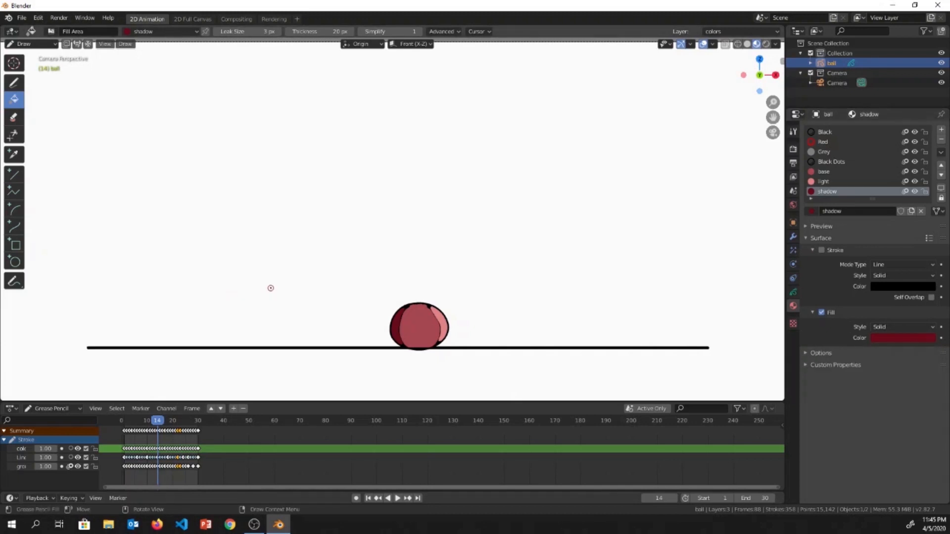
middle_click_drag(347, 252, 289, 280)
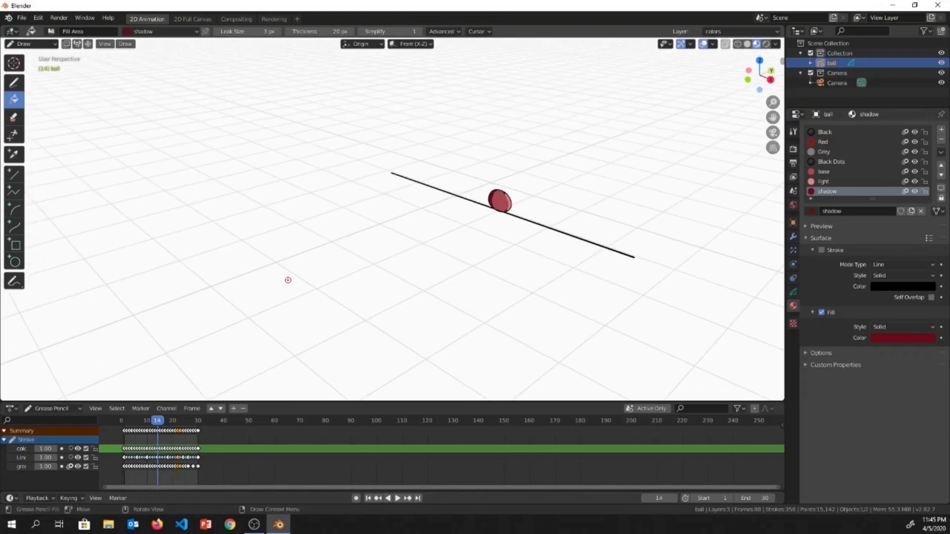
Switch to Object Mode and add a mesh plane to the scene.
left_click_drag(157, 421, 141, 420)
left_click(34, 44)
left_click(34, 55)
key("shift+a")
mouse_move(137, 156)
left_click(218, 157)
Give the plane a new material with a Toon BSDF surface in light blue-violet.
left_click(861, 172)
left_click(906, 231)
left_click(874, 420)
left_click(905, 261)
left_click(897, 147)
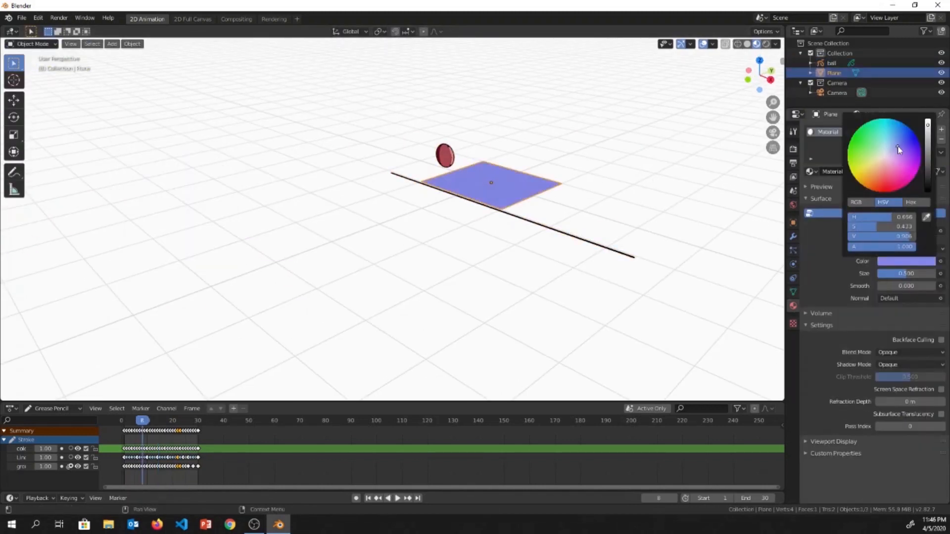
Scale the plane up into a large ground surface and move it into place beneath the ball.
key("s")
left_click(405, 193)
middle_click_drag(405, 193, 276, 259)
key("KP_0")
key("g")
key("KP_1")
key("g")
left_click(353, 246)
key("g")
left_click(262, 210)
Select the ball drawing in Edit Mode, hide its ground layer and check an earlier frame.
middle_click_drag(262, 210, 239, 258)
left_click(405, 153)
left_click(32, 44)
left_click(32, 66)
left_click(78, 466)
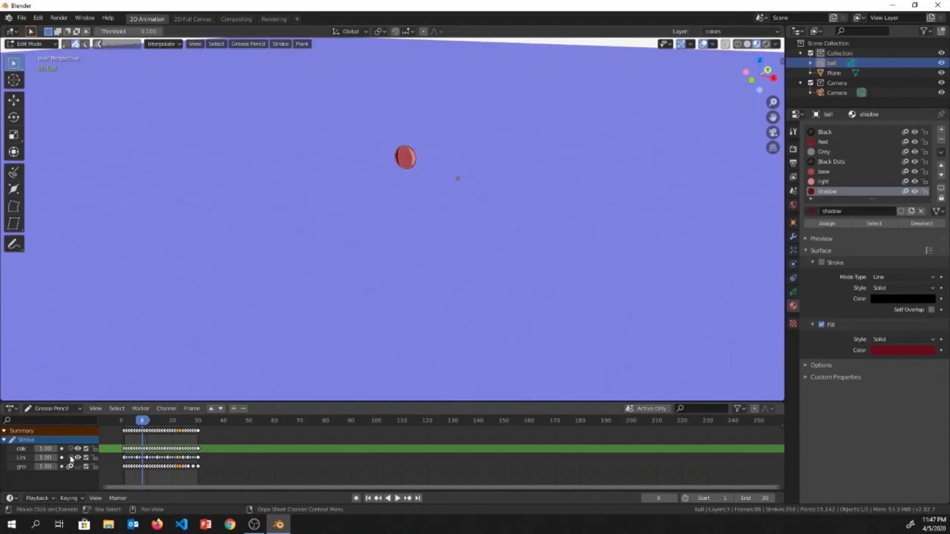
left_click_drag(142, 421, 129, 420)
middle_click_drag(337, 213, 387, 195)
Change the world background to a darker greyish blue.
left_click(793, 205)
left_click(905, 194)
left_click(891, 78)
left_click_drag(928, 54, 928, 79)
middle_click_drag(230, 118, 237, 119)
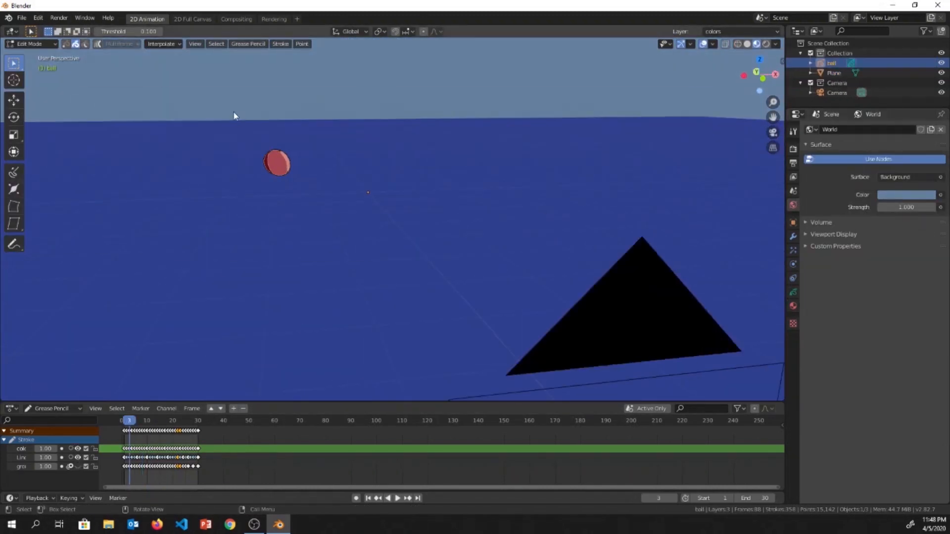
Return to Object Mode, add a point light over the plane and move it along the Y axis.
key("Tab")
key("shift+a")
left_click(246, 280)
left_click_drag(253, 193, 259, 193)
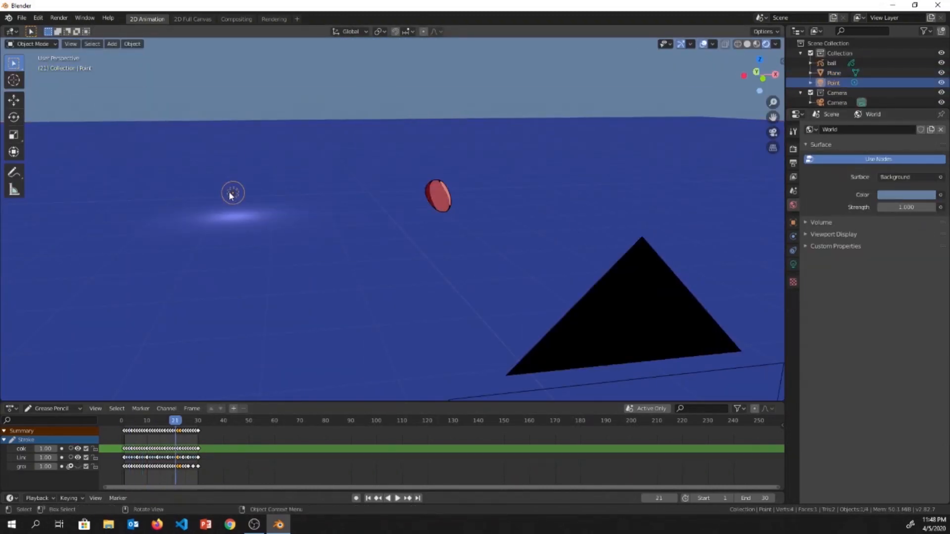
left_click(232, 192)
key("g")
key("y")
left_click(197, 257)
Find the point light's settings and try a different radius.
left_click(793, 250)
left_click(277, 267)
left_click(793, 292)
left_click(792, 306)
left_click(201, 257)
left_click(793, 237)
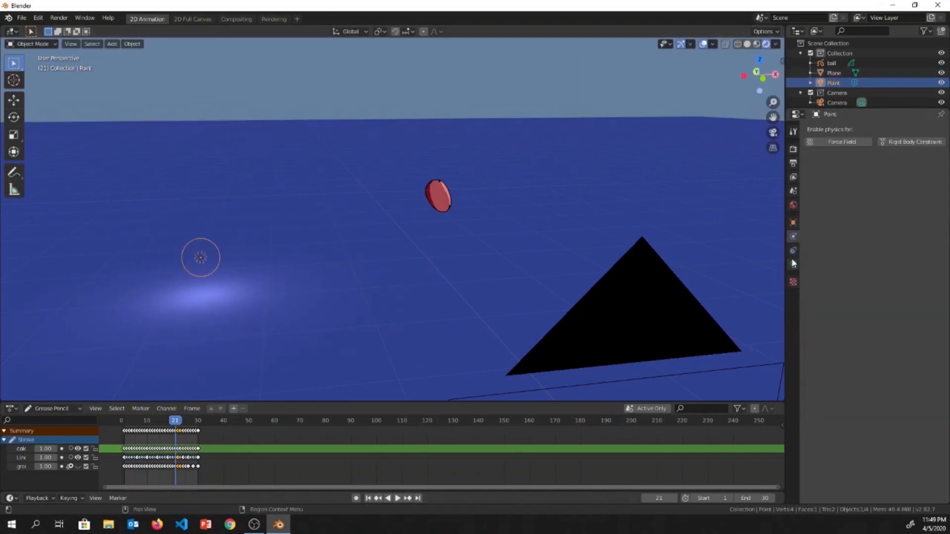
left_click(793, 264)
double_click(904, 217)
type("010")
Raise the point light along Z with the plane temporarily hidden, and shift it along the X axis.
left_click(202, 249)
key("g")
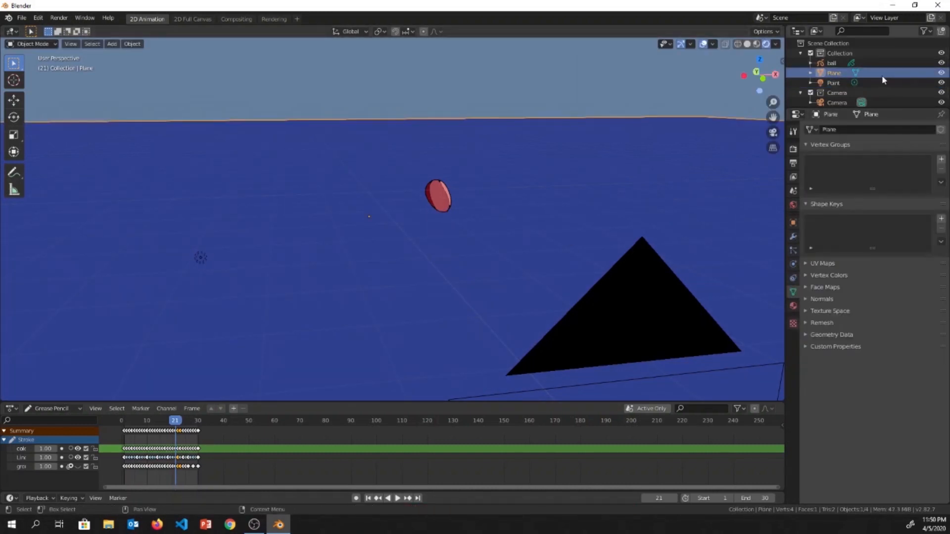
left_click(941, 73)
left_click(200, 257)
key("g")
key("z")
left_click(191, 137)
left_click(941, 73)
key("g")
key("x")
left_click(349, 137)
Set the point light's radius to 2 m and move the light back along the X axis.
double_click(901, 218)
type("2")
key("Return")
key("g")
key("x")
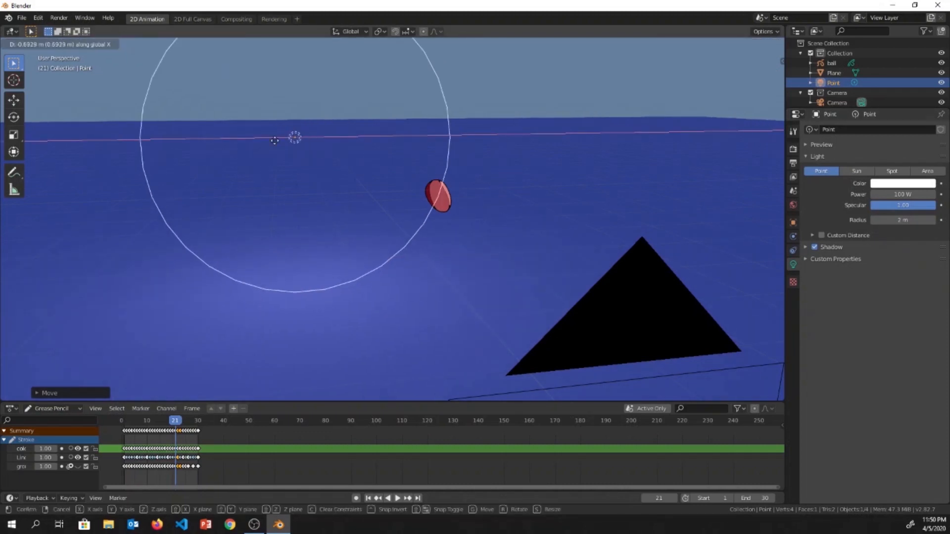
left_click(274, 137)
Check the lighting during playback and reposition the point light along the Y and X axes.
left_click(297, 106)
key("space")
middle_click_drag(297, 106, 394, 148)
left_click(239, 140)
key("g")
key("y")
left_click(353, 110)
key("g")
key("x")
left_click(438, 142)
Duplicate the point light and place the copy farther along the X axis.
key("shift+d")
key("x")
left_click(242, 155)
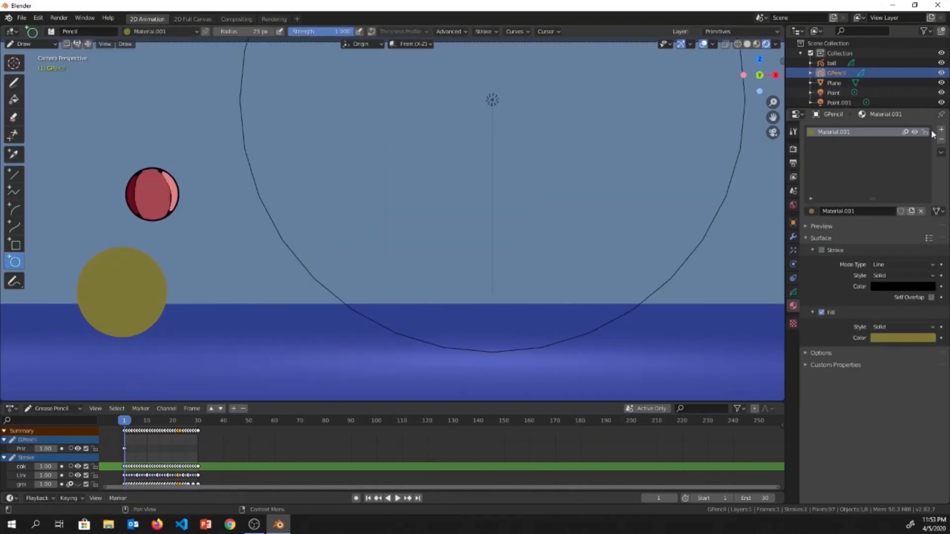
Set up a separate layer for the yellow face's features and add a white fill material for the eyes.
left_click(793, 292)
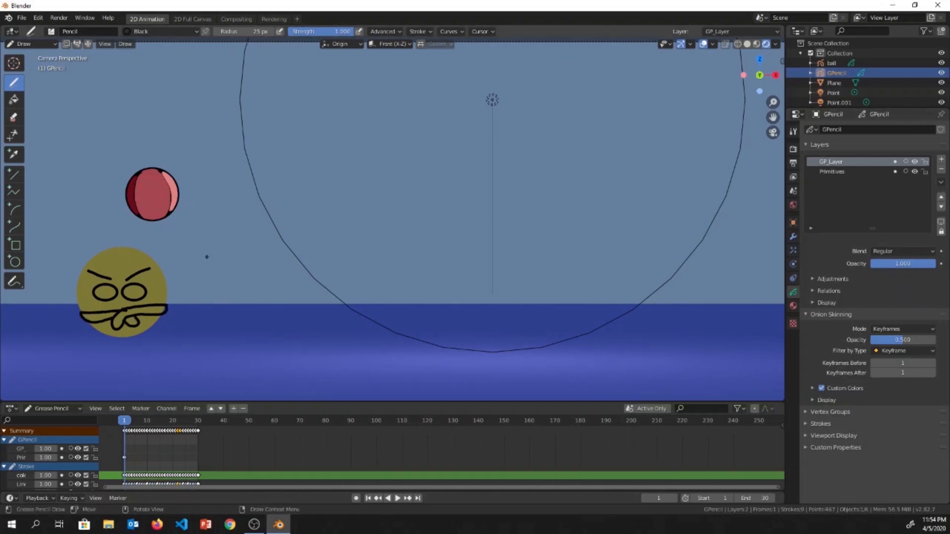
left_click(793, 306)
left_click(850, 153)
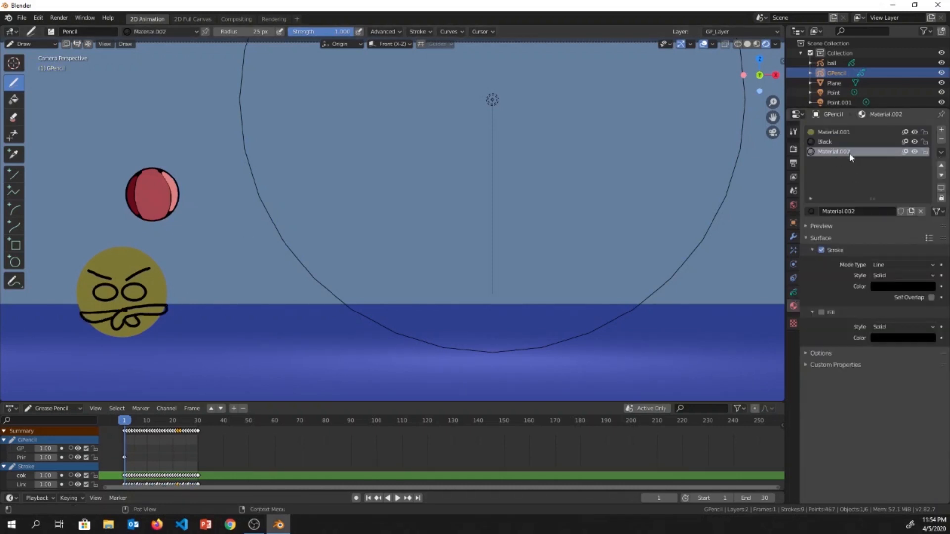
left_click(903, 338)
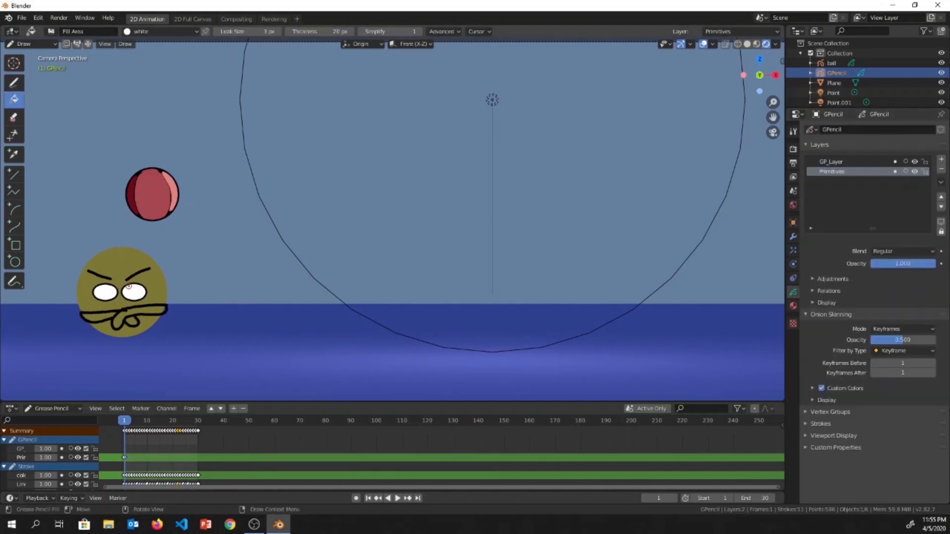
Add round pupils to the eyes, shift them toward the ball at frame 30 and interpolate the frames between.
left_click(14, 261)
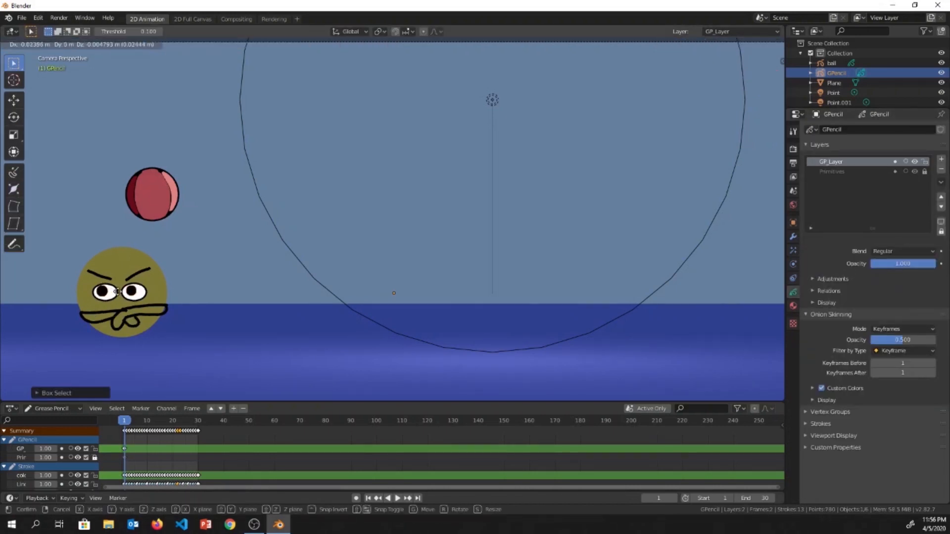
left_click(198, 420)
key("g")
left_click(171, 51)
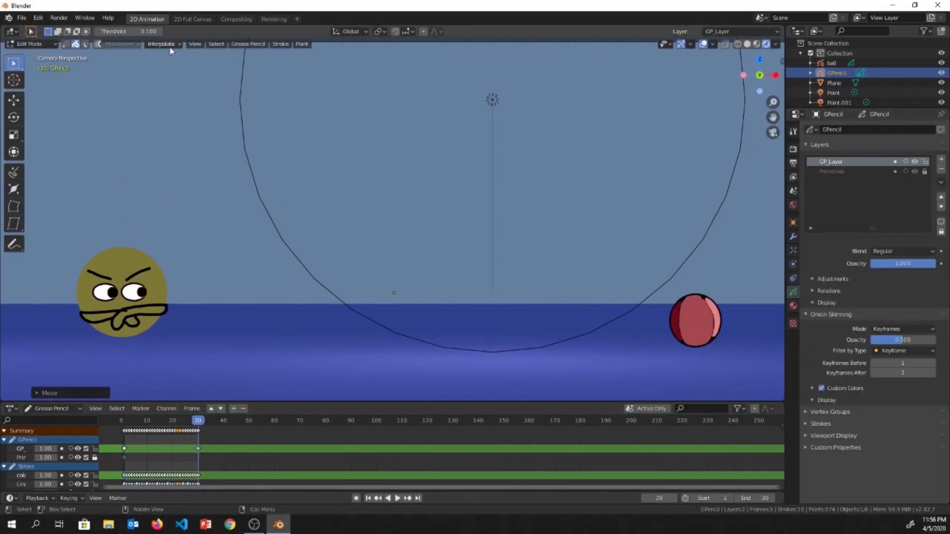
left_click(167, 78)
left_click_drag(188, 423, 183, 423)
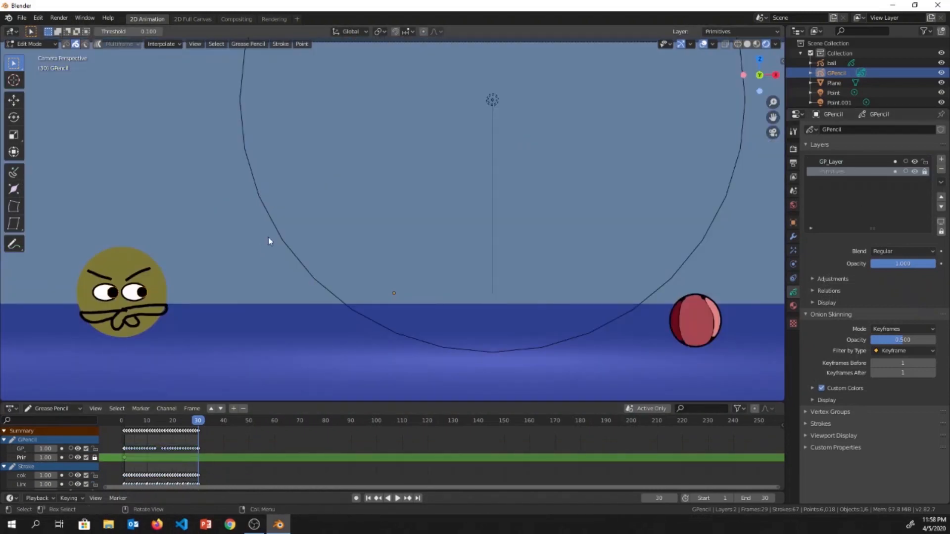
Orbit the locked camera to a raised, angled view of the scene for the camera animation.
middle_click(350, 255)
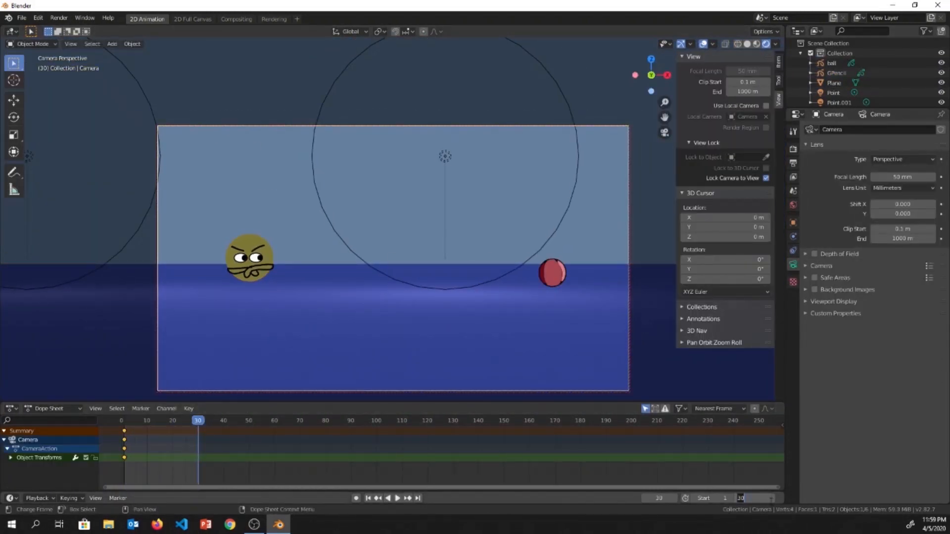
middle_click_drag(316, 296, 277, 262)
Select the ball drawing and shift the later keyframes forward progressively so that each drawing lasts two frames.
left_click(558, 265)
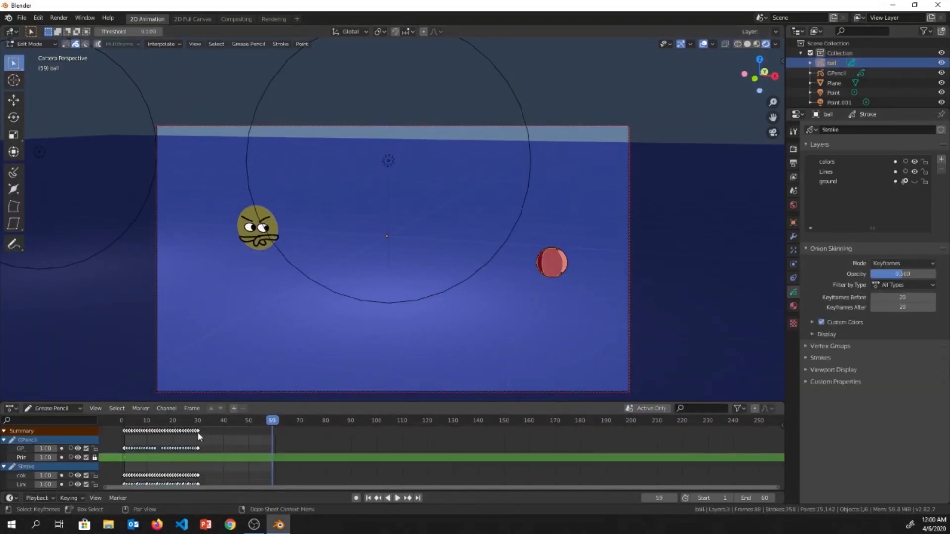
left_click(149, 435, "ctrl")
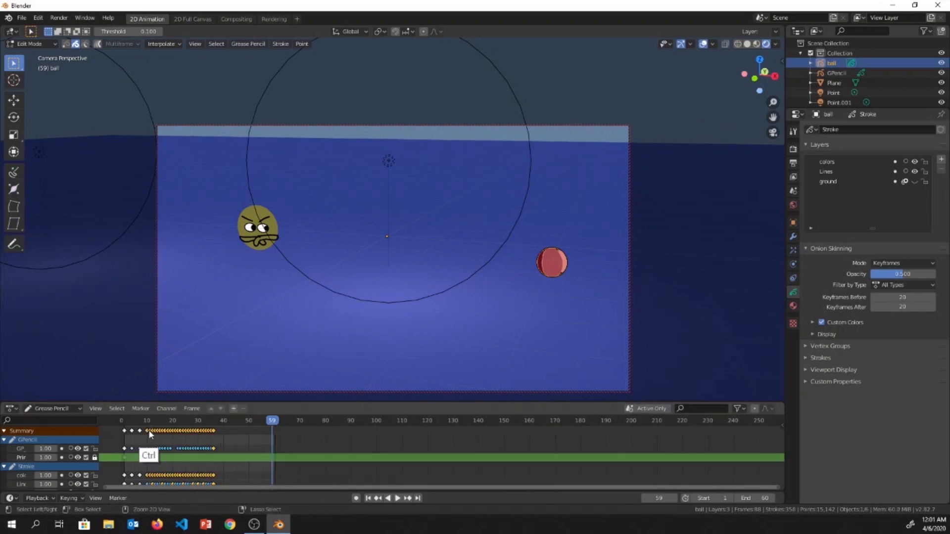
middle_click_drag(158, 449, 319, 434, "ctrl")
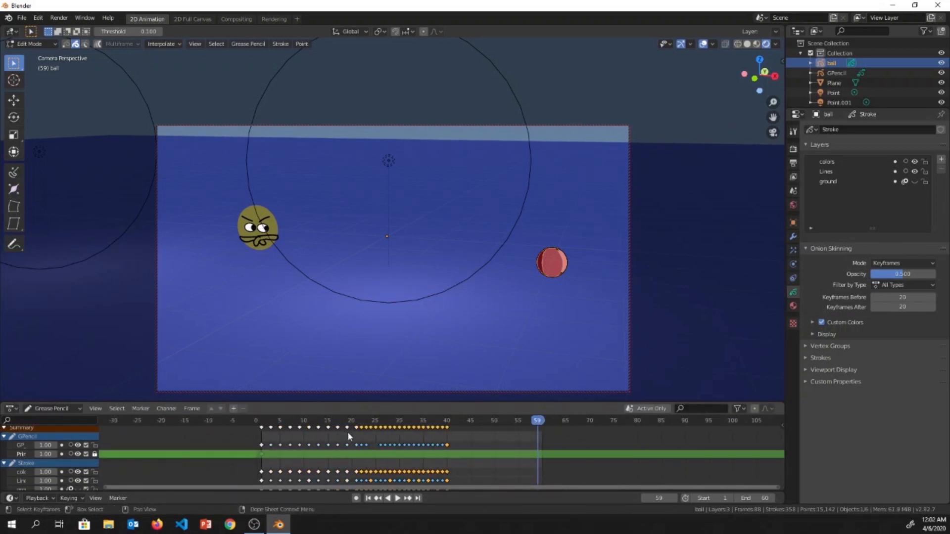
key("g")
left_click(362, 431)
left_click(356, 421)
left_click(365, 420)
Continue spacing the remaining keyframes two frames apart up to frame 59 and play back the retimed animation.
key("g")
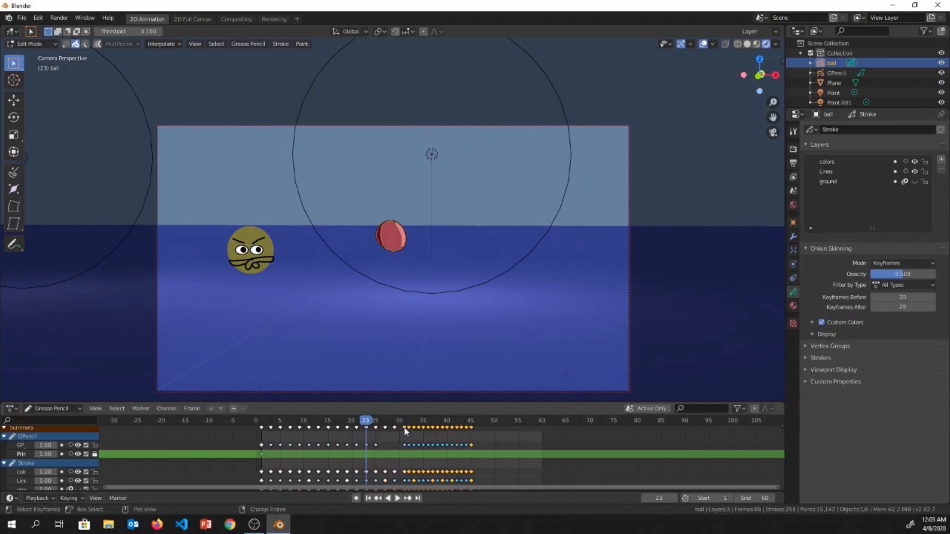
key("1")
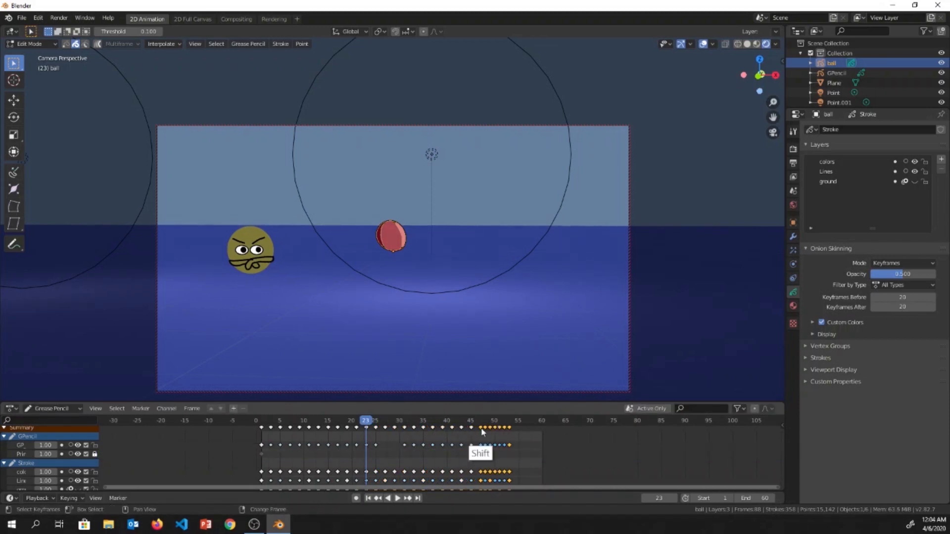
left_click(528, 429, "shift")
key("g")
key("1")
key("space")
key("space")
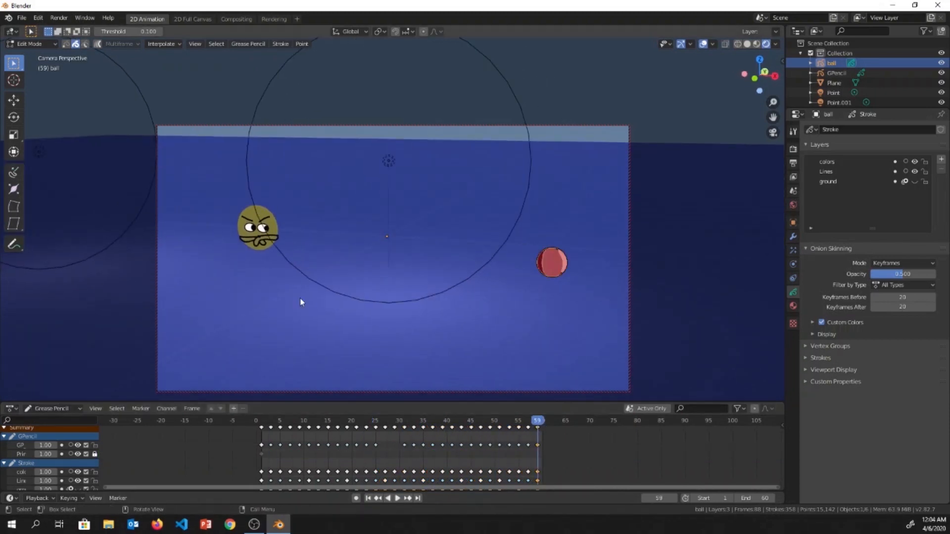
Select the face drawing, GPencil, and put it in Edit Mode.
left_click(388, 442)
left_click(836, 73)
left_click(54, 45)
left_click(31, 66)
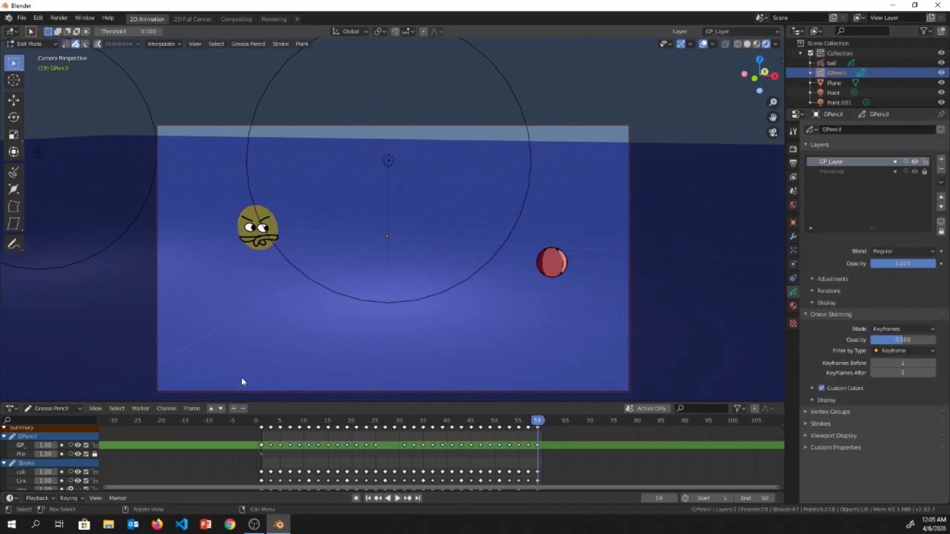
Try inserting keyframes on the face's Primitives layer at frames 30 and 26.
left_click(378, 455)
left_click(399, 421)
key("i")
left_click(396, 430)
left_click(379, 420)
key("i")
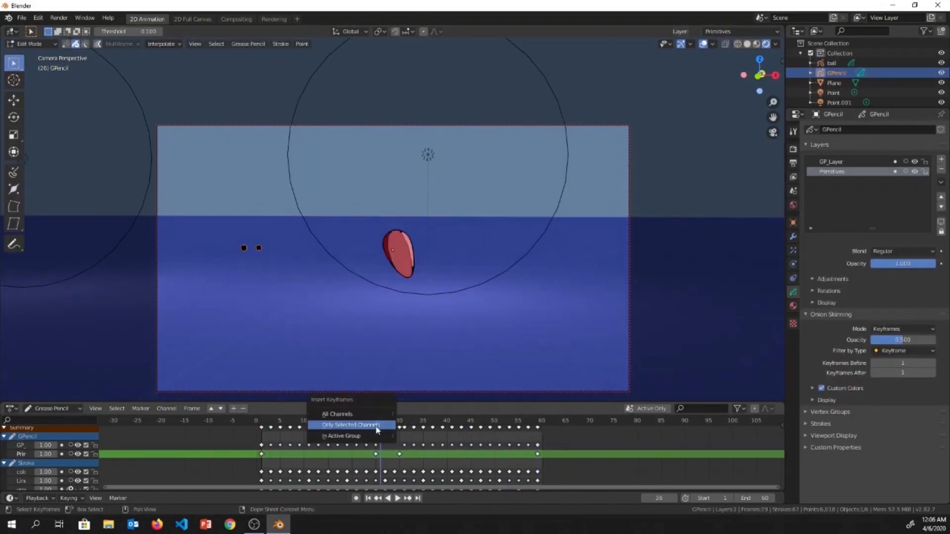
left_click(377, 431)
Play back the animation and undo the keyframes inserted on the Primitives layer.
key("space")
key("space")
key("ctrl+z")
key("ctrl+z")
key("ctrl+z")
key("ctrl+z")
Insert a keyframe at frame 25 on the Primitives layer and duplicate the frame 1 face drawing between frames 25 and 31.
key("i")
left_click(379, 431)
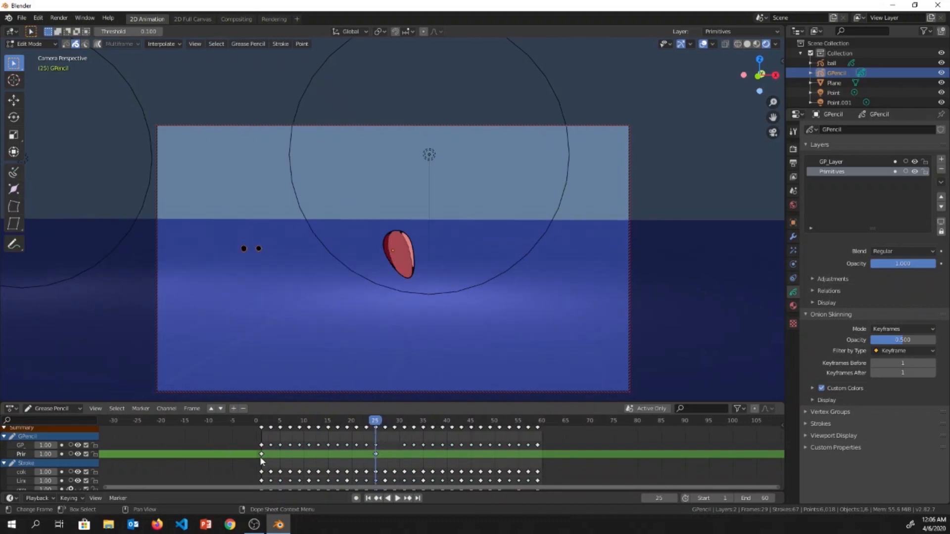
left_click(261, 420)
left_click(263, 454)
key("shift+d")
left_click(427, 442)
left_click(380, 455)
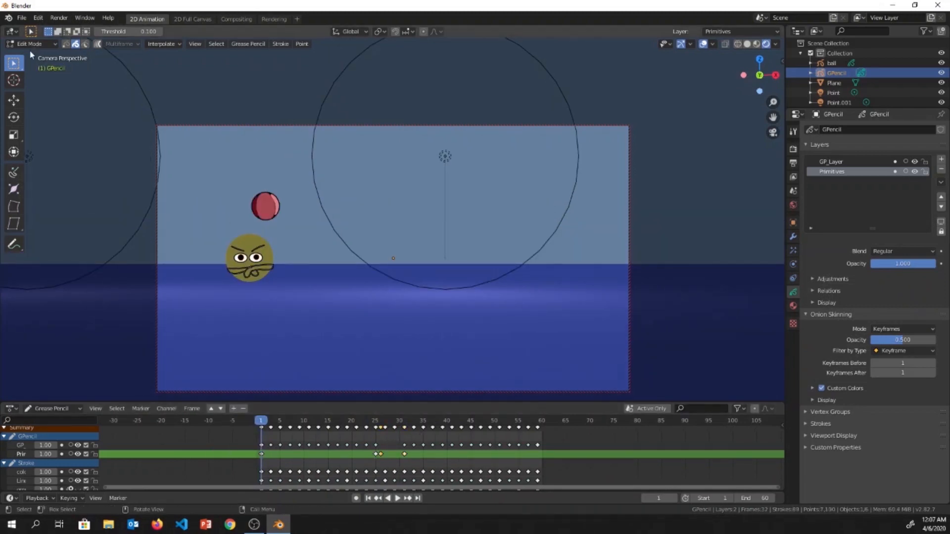
Switch the face to Draw mode, erase part of the left eye and check the frames around 30.
left_click(31, 44)
left_click(32, 86)
left_click(14, 117)
left_click_drag(238, 255, 241, 260)
mouse_move(404, 421)
left_mouse_down()
mouse_move(262, 426)
mouse_move(390, 424)
left_mouse_up()
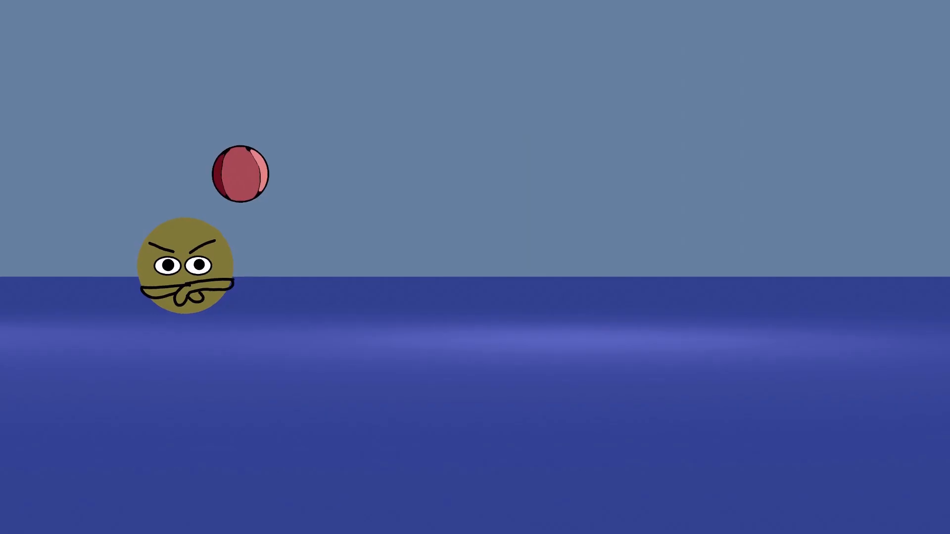